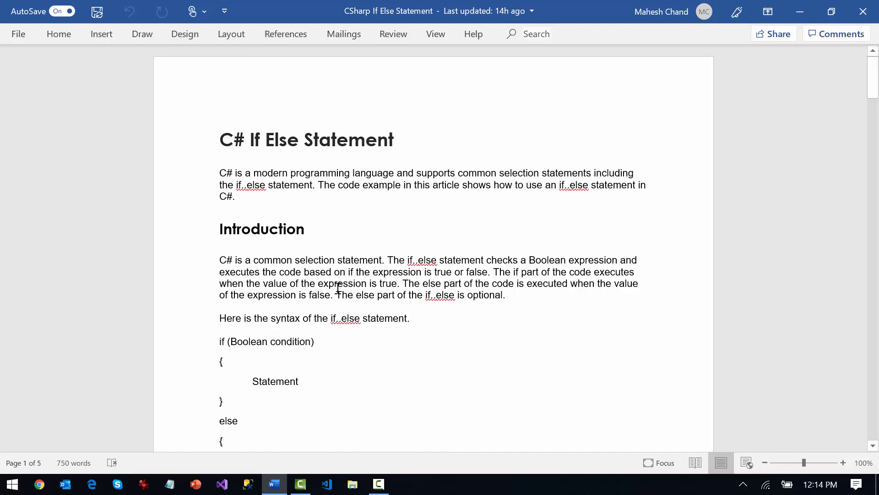
Examine the article's main heading, "C# If Else Statement", selecting its full text
scroll(392, 302, "down", 3)
scroll(403, 302, "up", 3)
triple_click(316, 144)
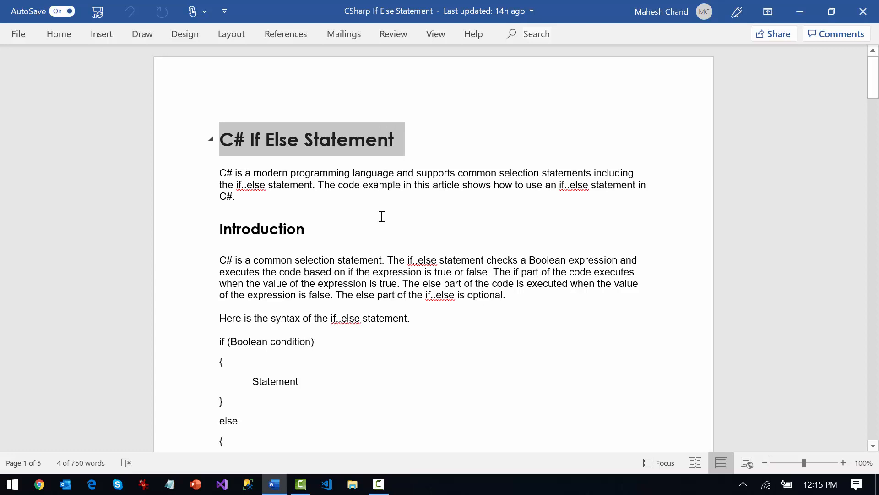
scroll(415, 282, "down", 3)
scroll(425, 293, "up", 3)
left_click(375, 195)
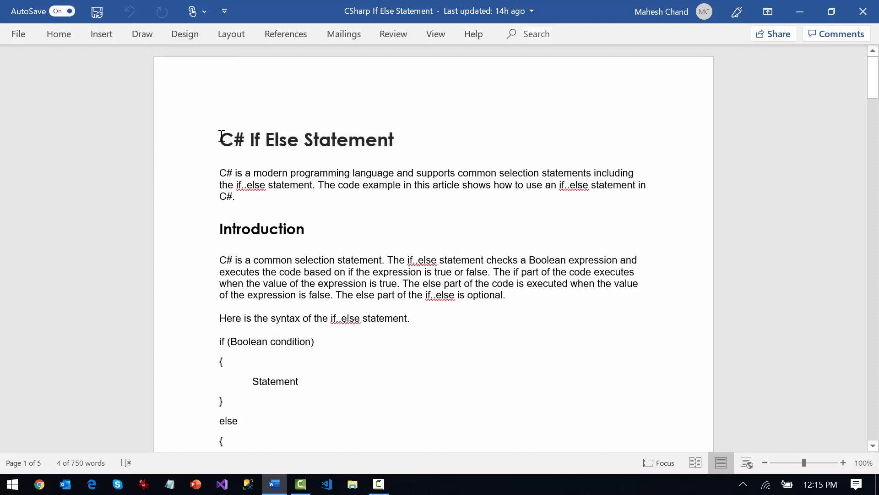
left_click_drag(221, 136, 394, 138)
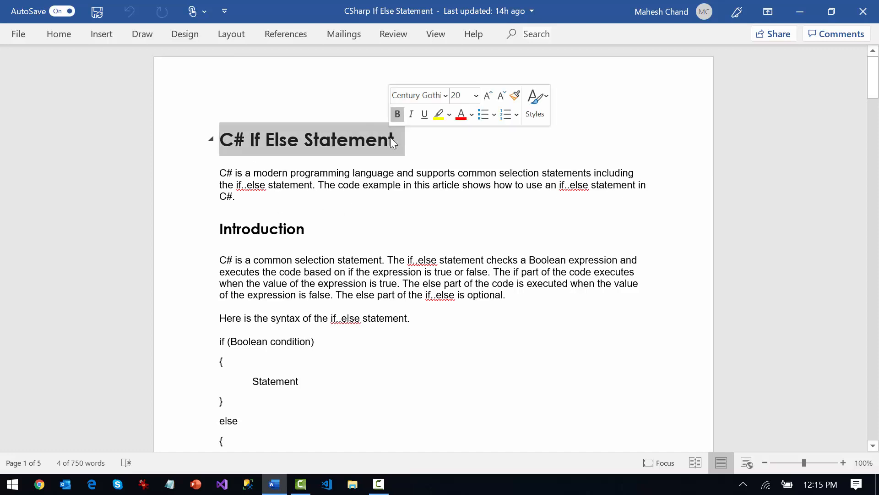
Examine the short description paragraph directly below the article title
left_click_drag(223, 174, 249, 195)
left_click(229, 174)
left_click(222, 174)
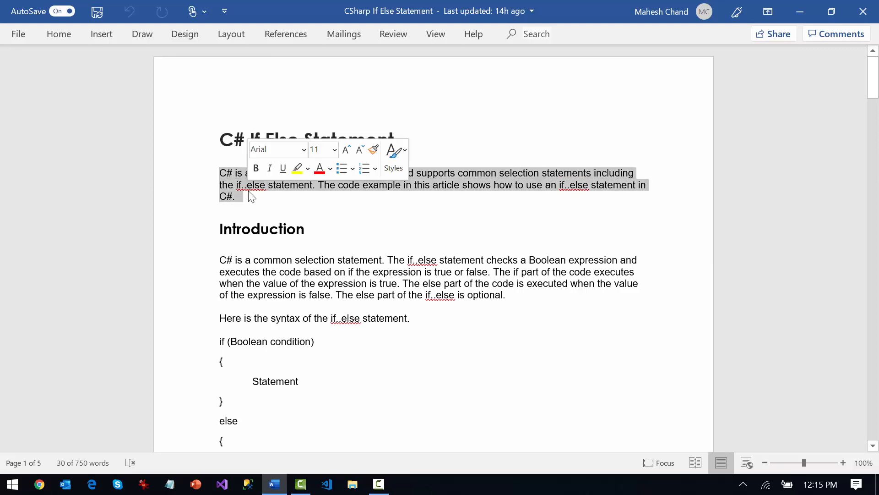
left_click(276, 197)
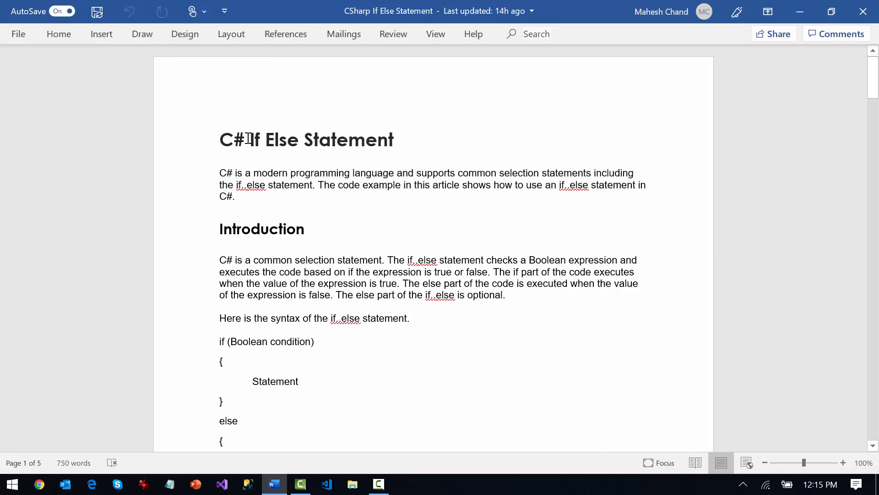
Examine where the keywords "C#" and "If Else" occur in the title and in the description paragraph
left_click_drag(253, 139, 298, 140)
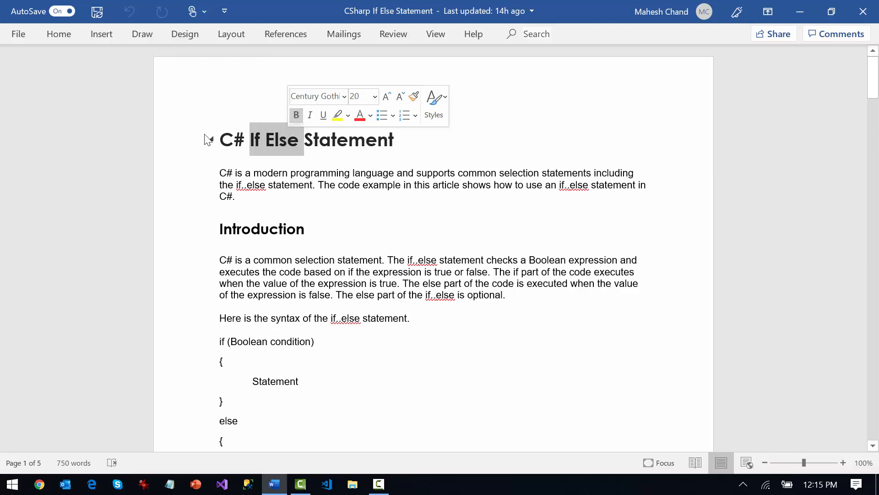
left_click_drag(225, 140, 252, 146)
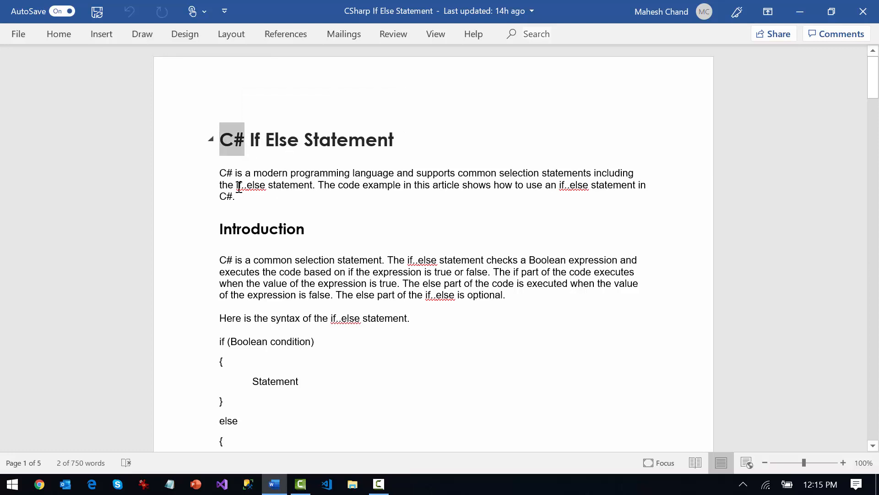
left_click_drag(236, 185, 267, 186)
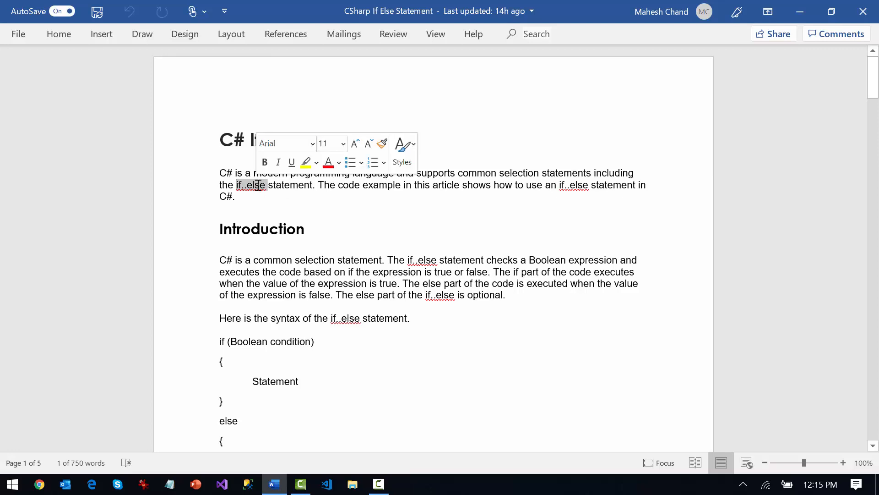
left_click_drag(559, 188, 256, 197)
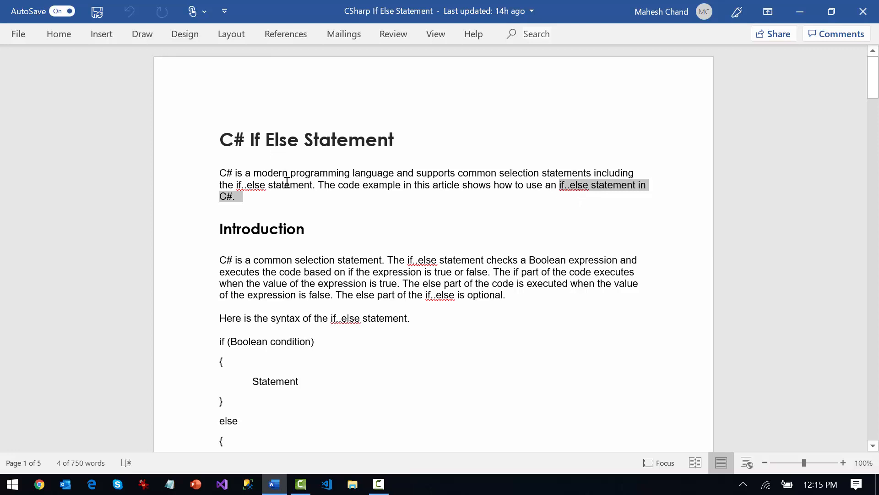
left_click(339, 220)
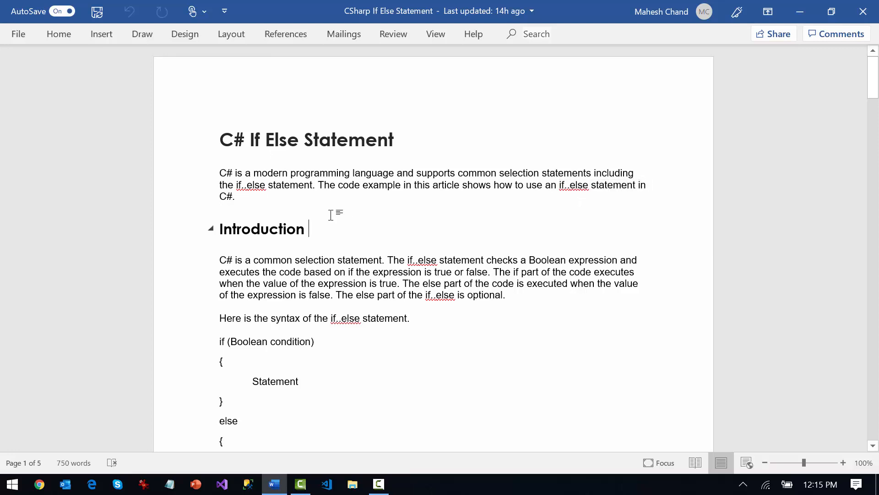
Review the article's sections in order, from the Introduction through the if statement variants and conditional operators to Listing 1
double_click(233, 231)
scroll(379, 254, "down", 3)
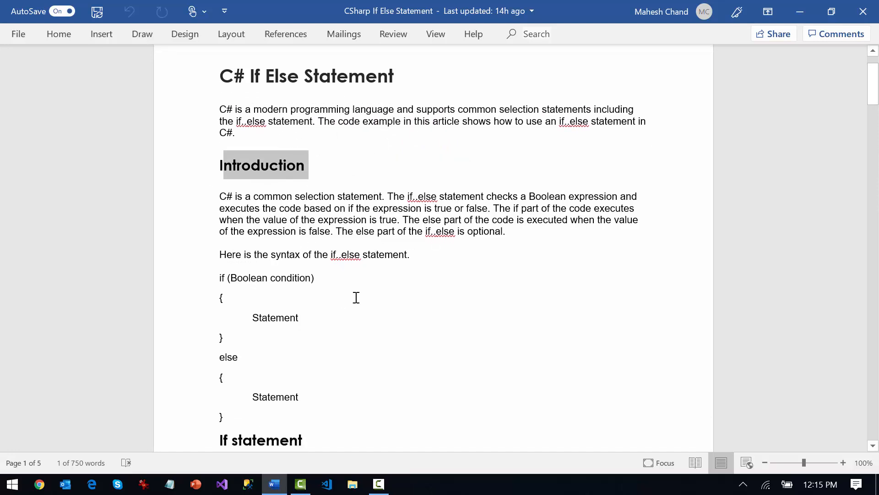
scroll(379, 269, "down", 12)
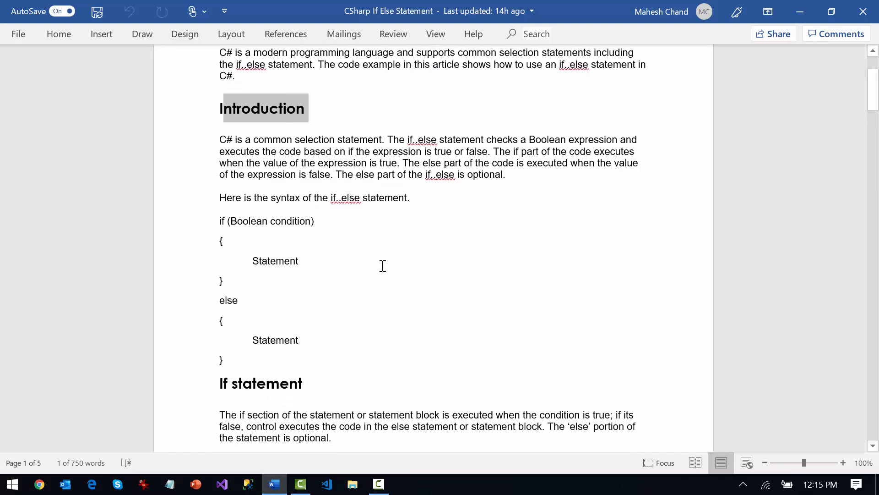
scroll(311, 277, "down", 20)
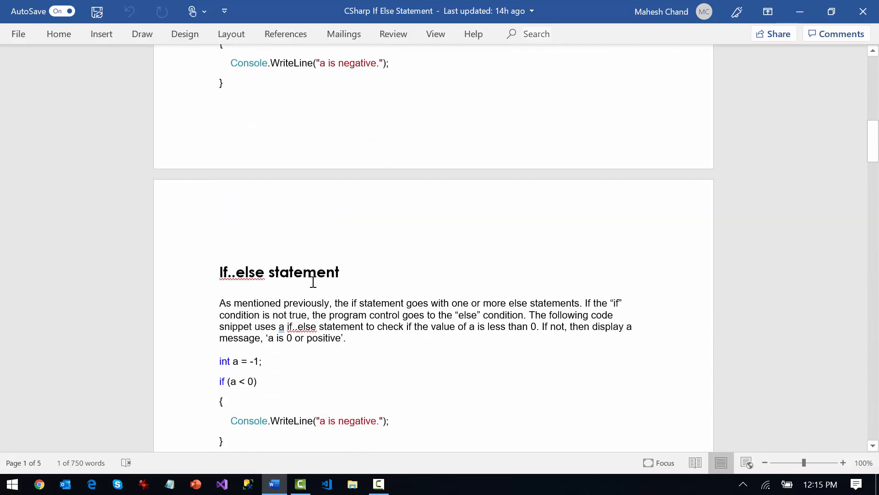
scroll(318, 279, "down", 20)
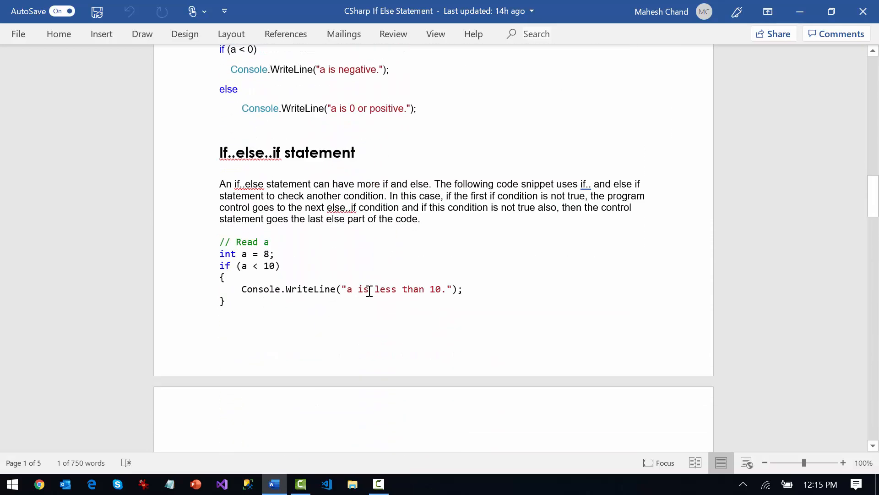
scroll(370, 292, "down", 20)
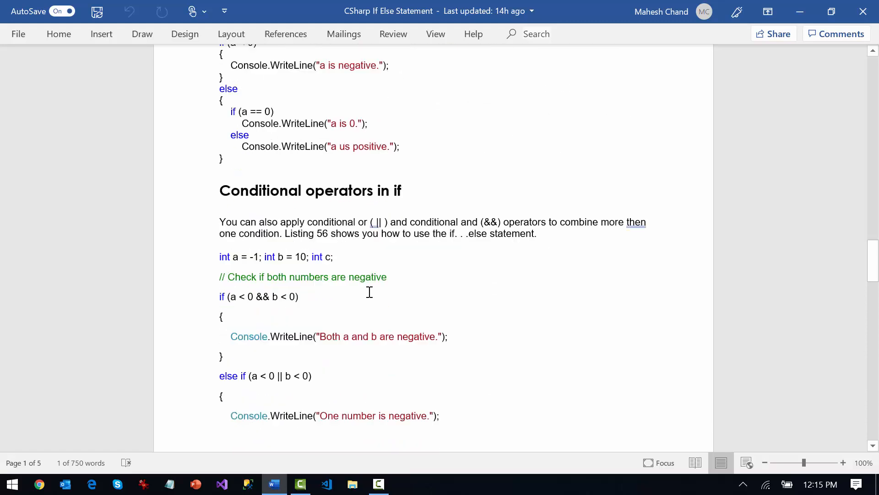
scroll(369, 292, "down", 20)
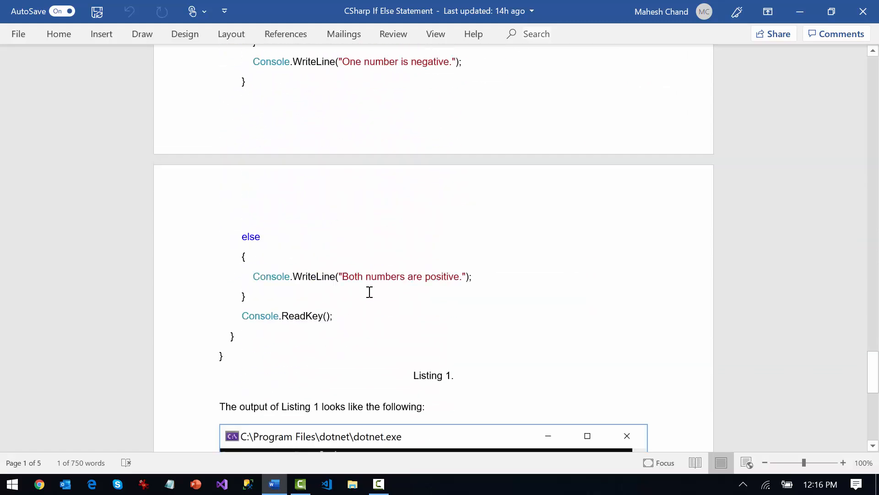
Examine the Summary and References sections at the end of the article, and return to its beginning
left_click(199, 303)
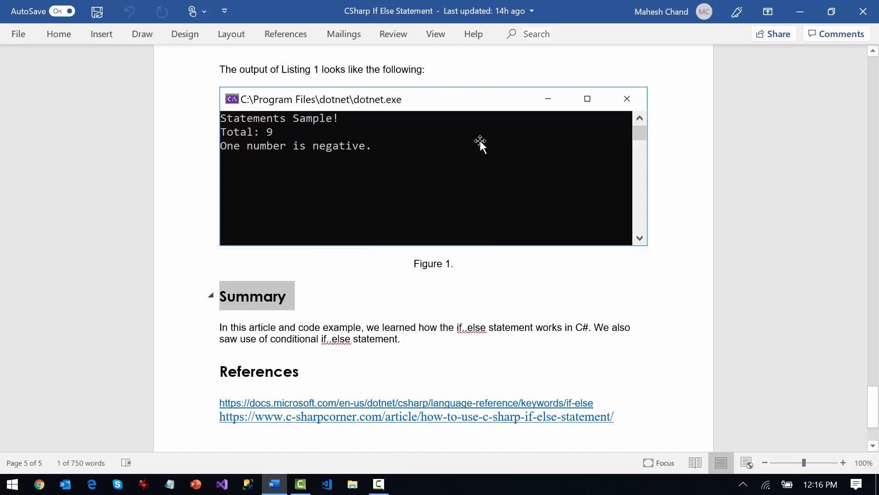
scroll(475, 302, "down", 3)
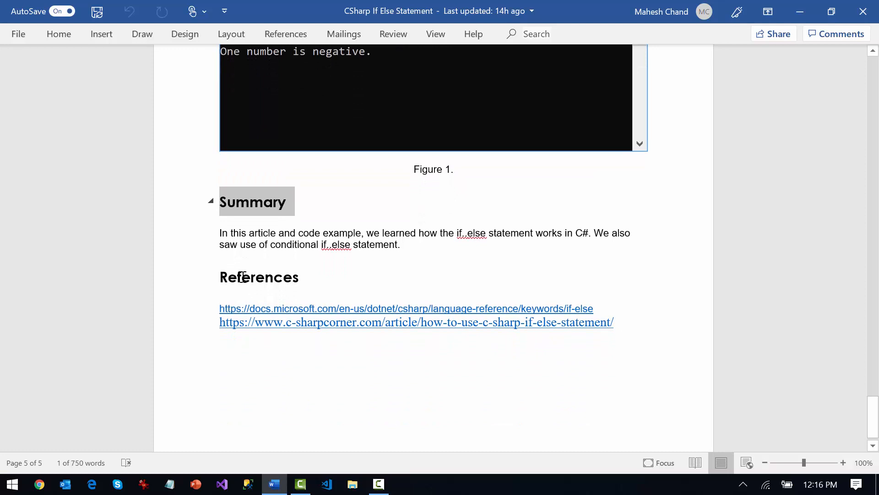
left_click(241, 277)
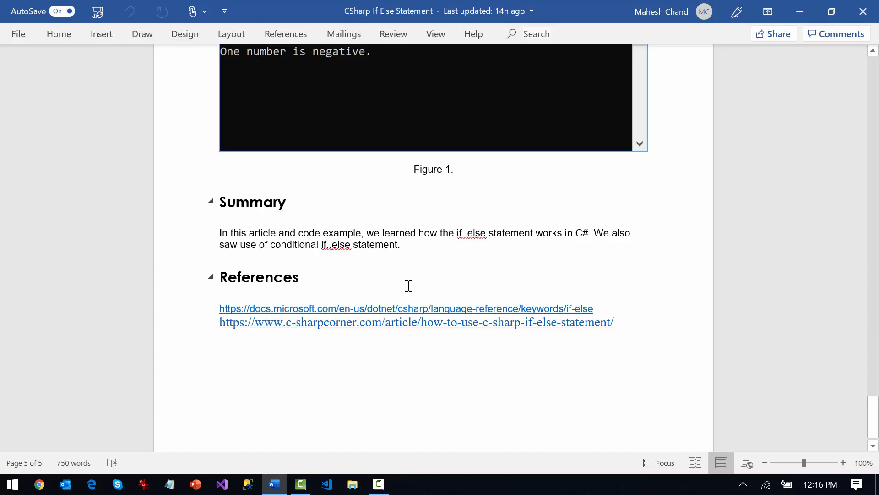
double_click(275, 278)
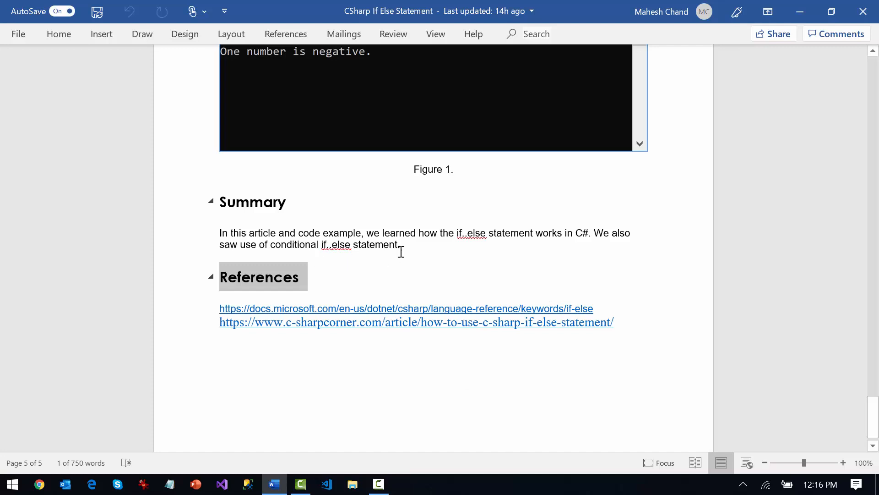
scroll(603, 301, "up", 1)
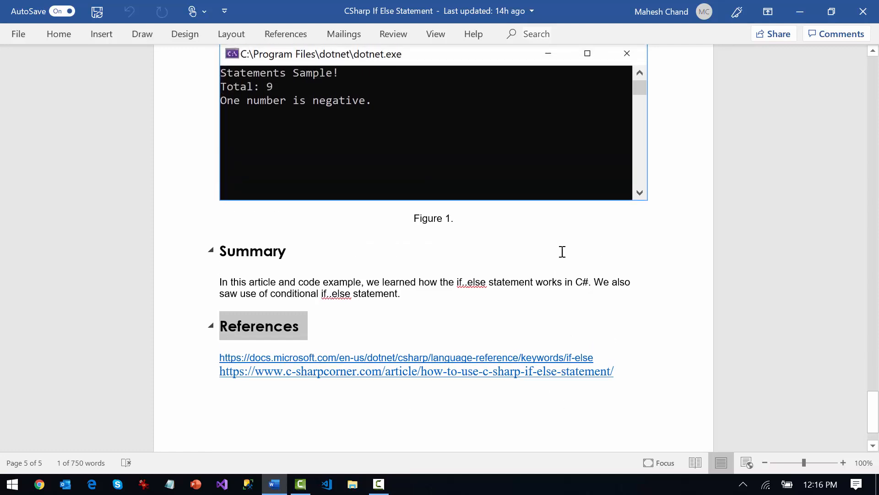
left_click(265, 326)
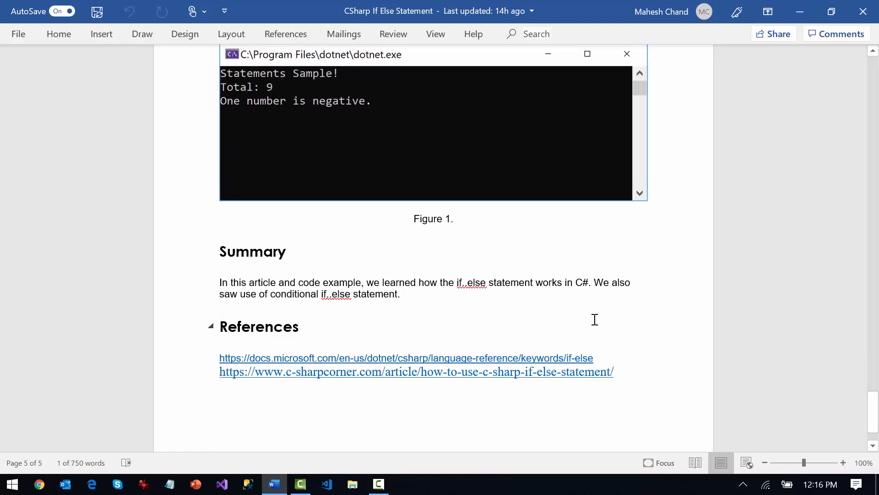
left_click(875, 76)
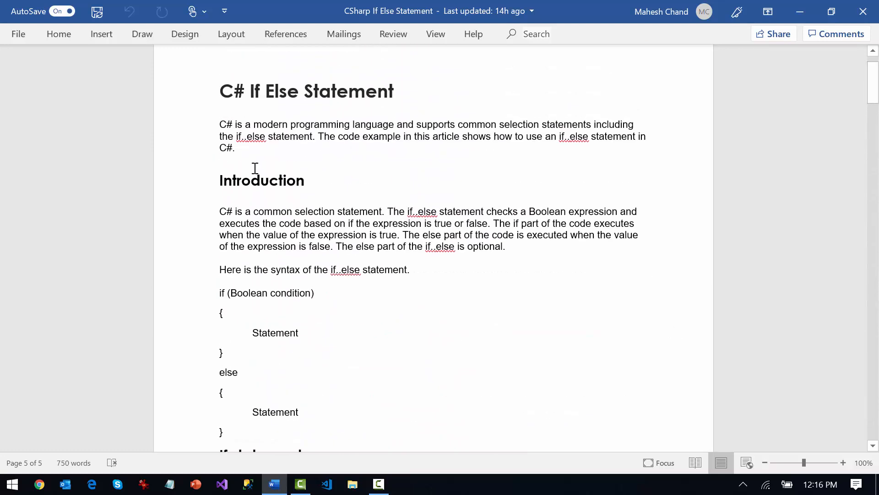
scroll(388, 221, "up", 1)
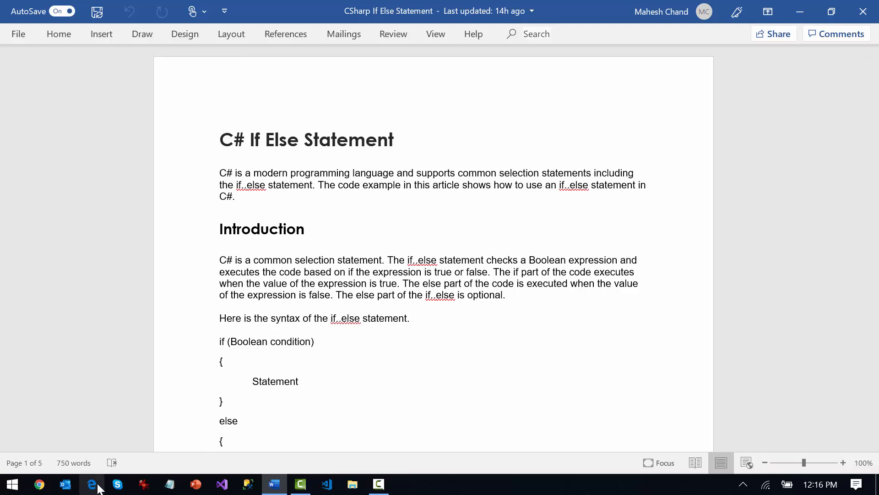
Switch to Chrome and open C# Corner's page for contributing an article
left_click(40, 484)
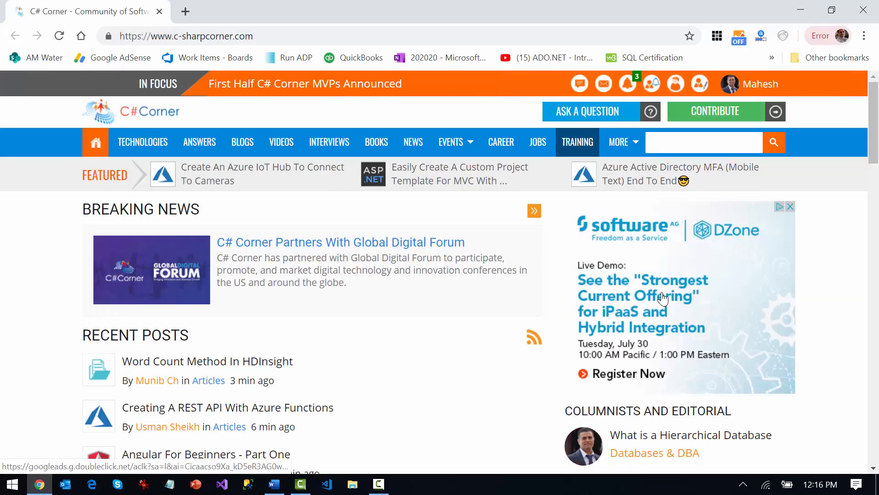
left_click(718, 118)
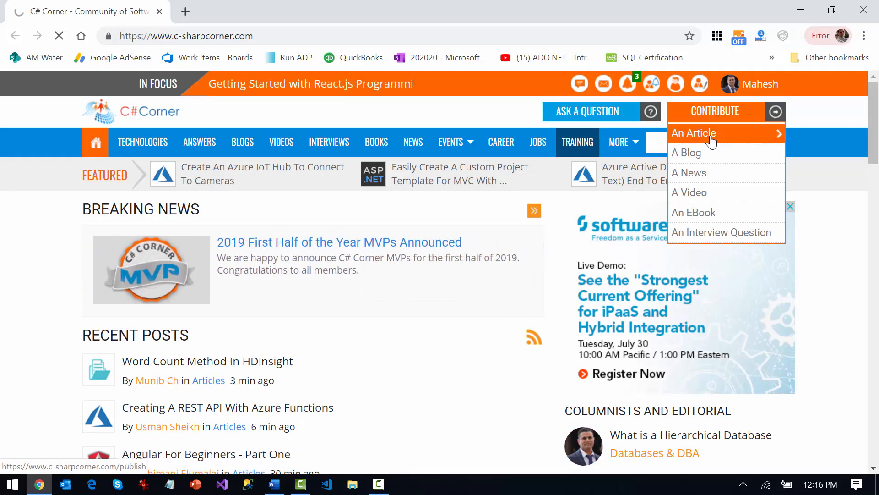
left_click(712, 142)
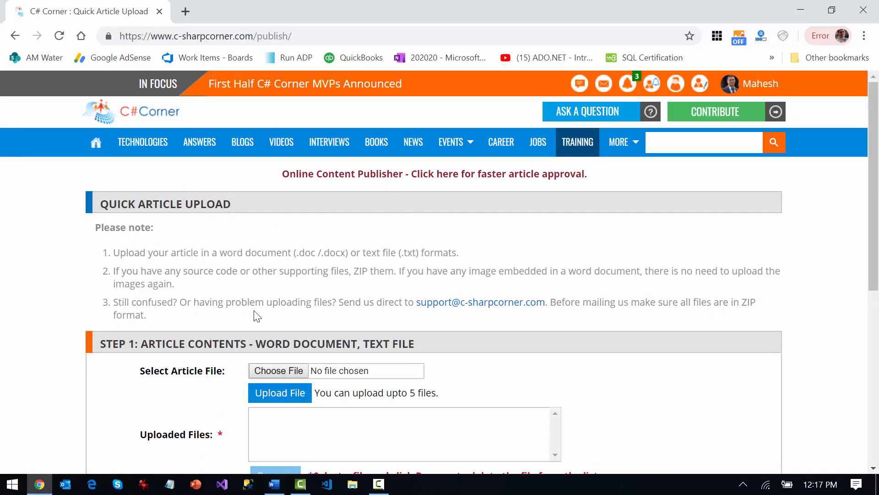
Examine the Quick Article Upload notes and the upload sections for article contents and source code files
scroll(367, 371, "down", 3)
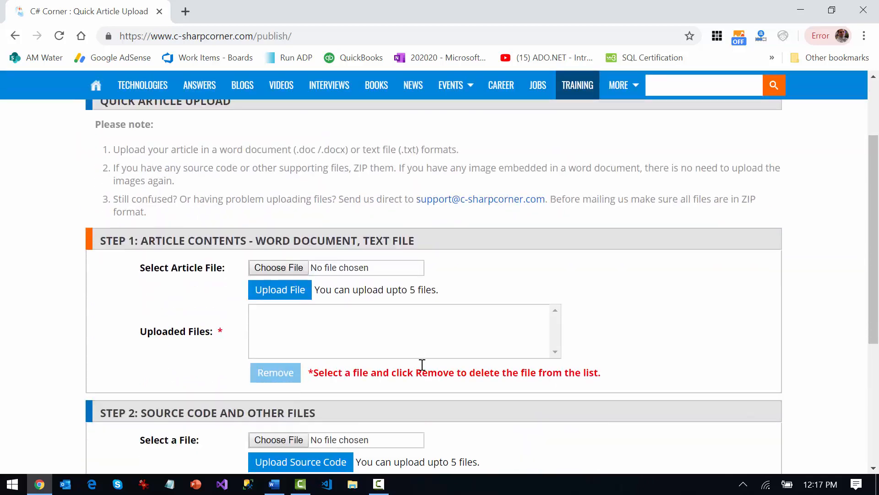
scroll(343, 303, "down", 3)
scroll(438, 332, "down", 2)
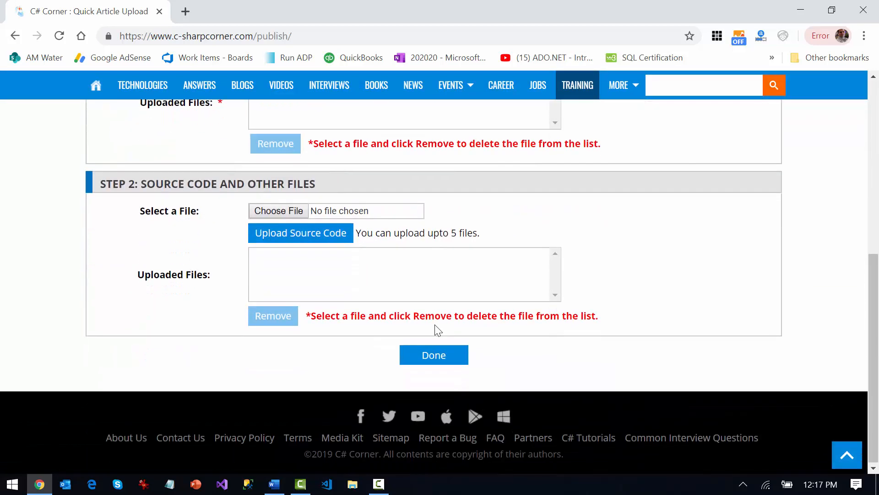
scroll(439, 328, "up", 5)
scroll(435, 324, "up", 3)
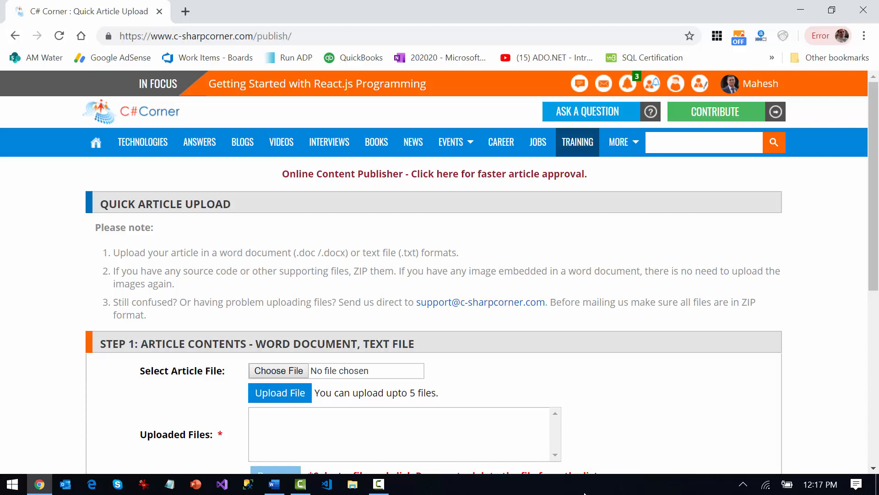
Open the Online Content Publisher for faster article approval and view its article details form
left_click(402, 176)
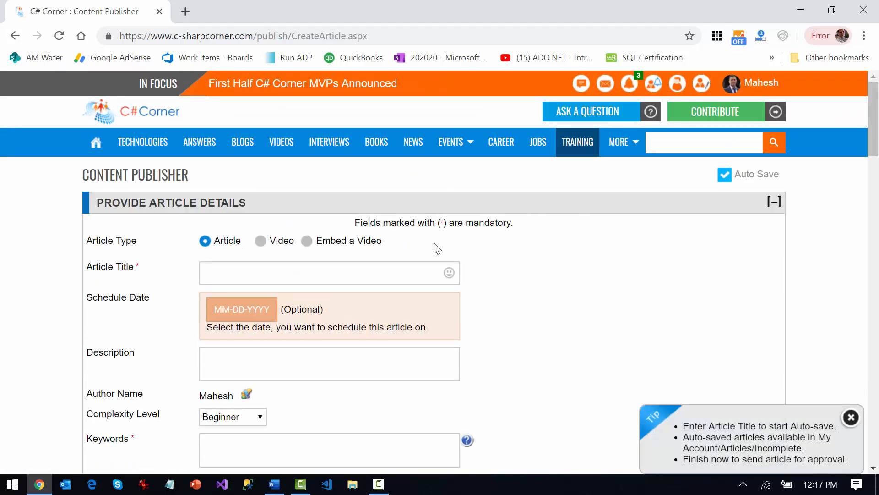
scroll(473, 263, "down", 2)
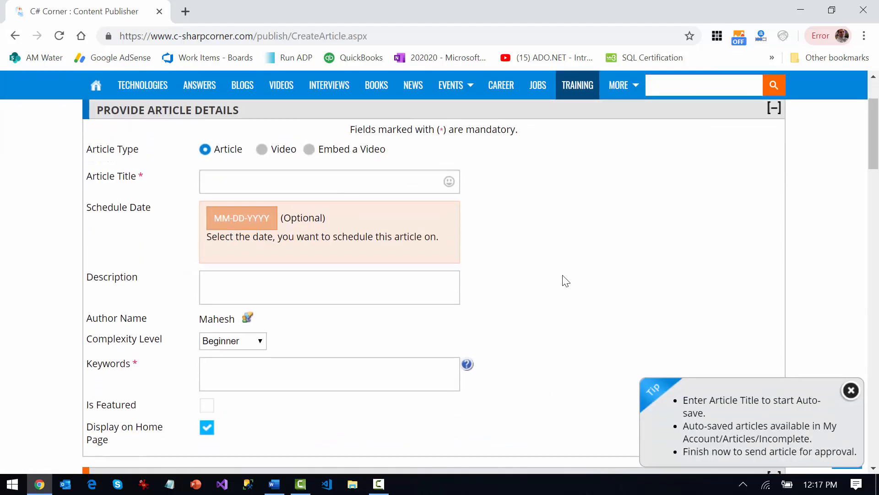
Copy the heading "C# If Else Statement" from the Word article into the Article Title field in Chrome
double_click(486, 6)
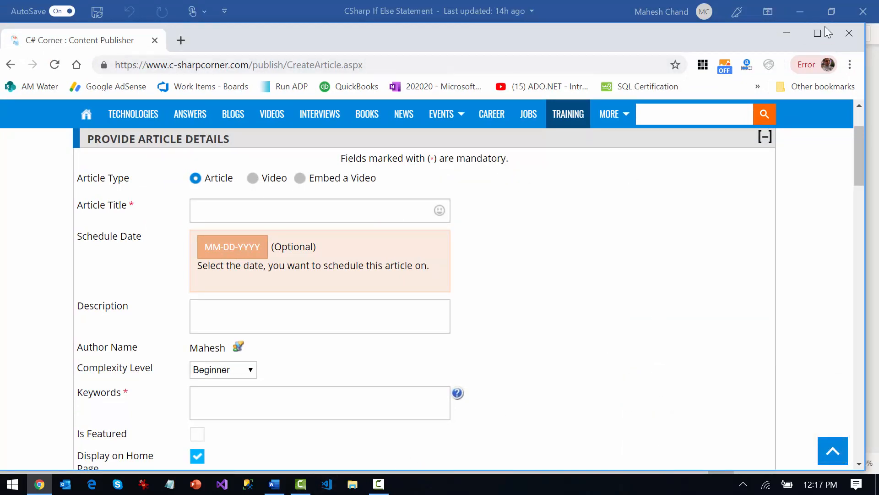
key("alt+Tab")
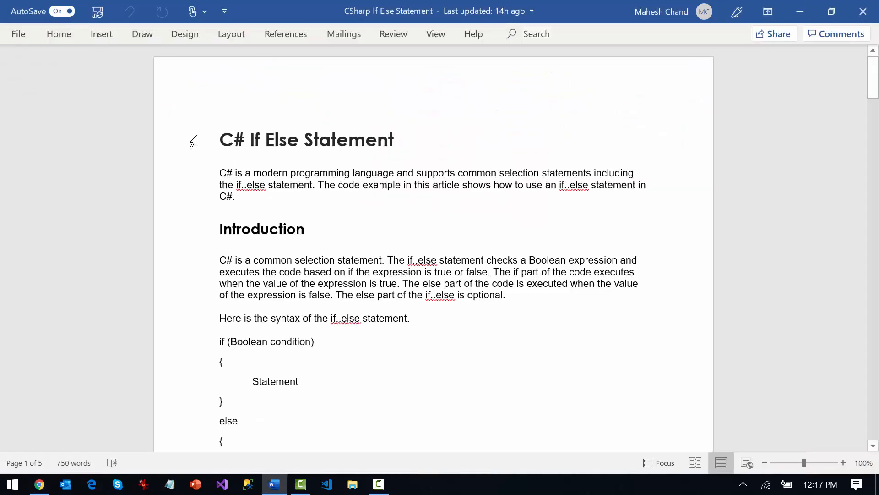
left_click(193, 141)
key("ctrl+c")
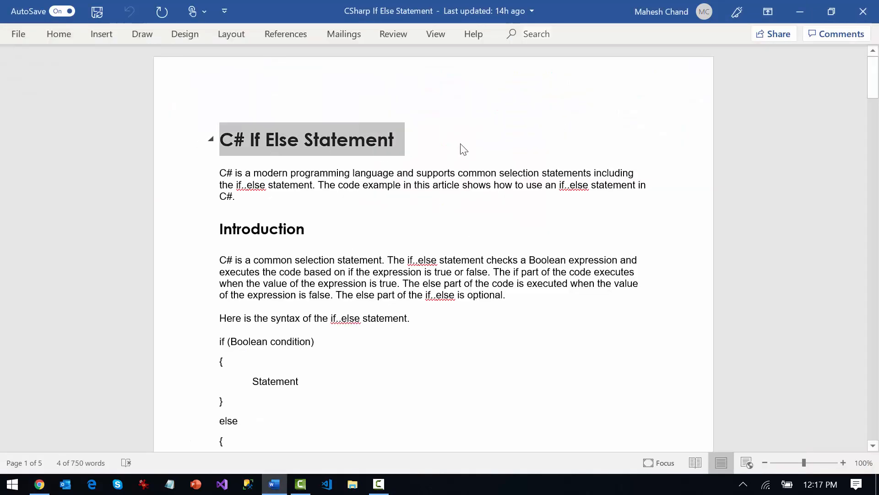
key("alt+Tab")
left_click(369, 210)
key("ctrl+v")
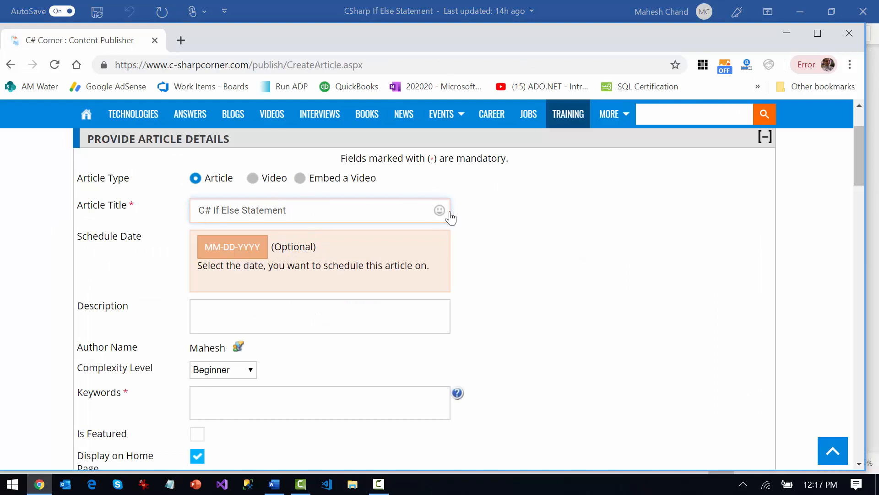
Copy the article's opening paragraph from Word into the Description field in Chrome and check the pasted text
key("alt+Tab")
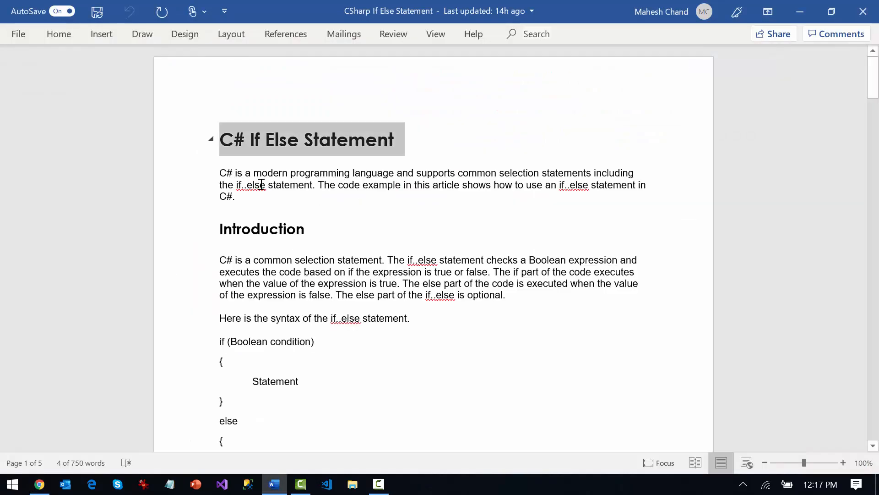
left_click_drag(220, 174, 328, 202)
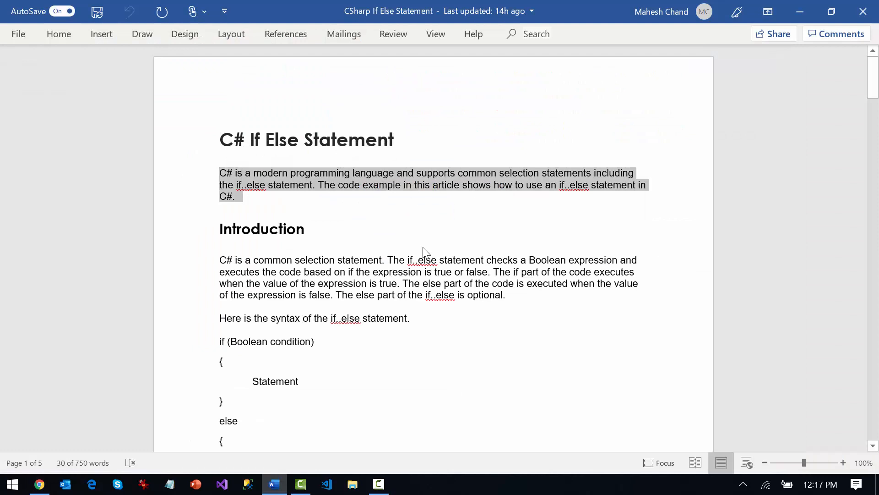
key("alt+Tab")
left_click(255, 331)
key("ctrl+v")
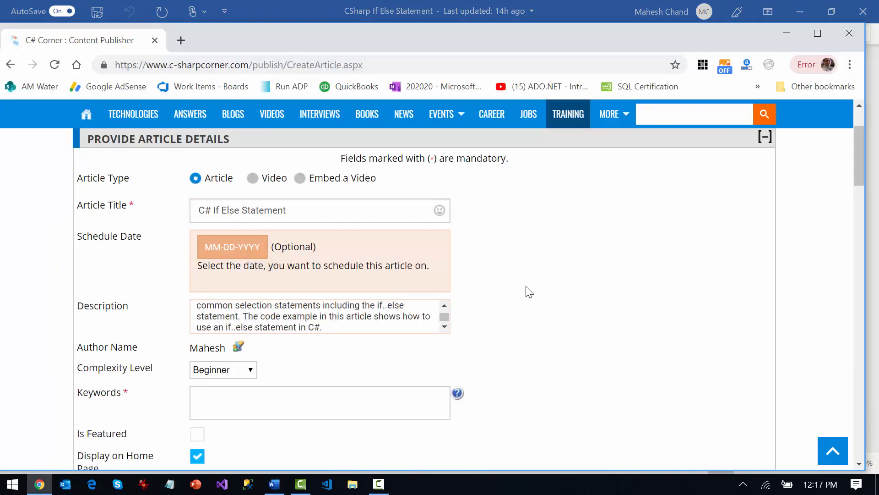
scroll(527, 290, "down", 2)
key("ctrl+Home")
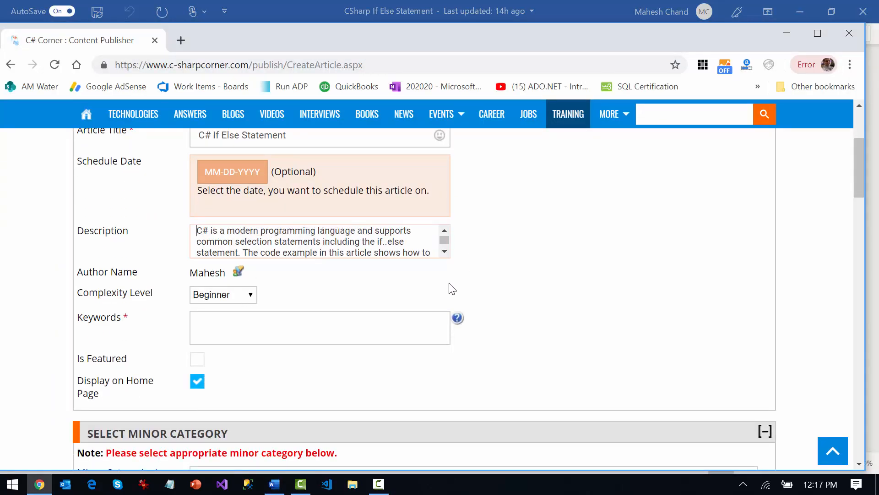
left_click(444, 252)
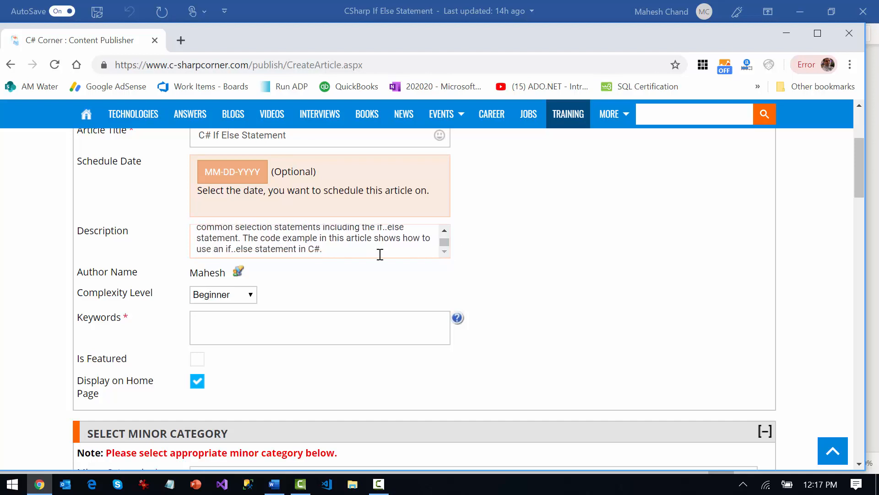
Enter "C# If Else, if else if statement" as the article's keywords
left_click(264, 326)
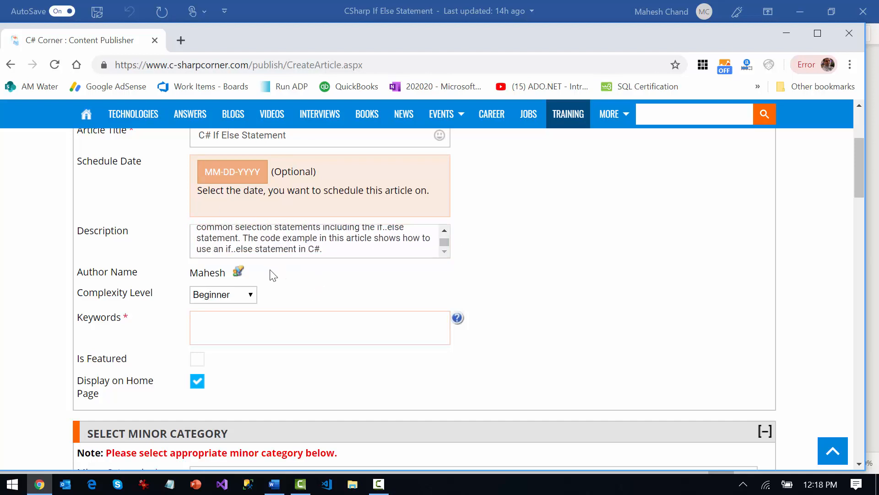
key("ctrl+v")
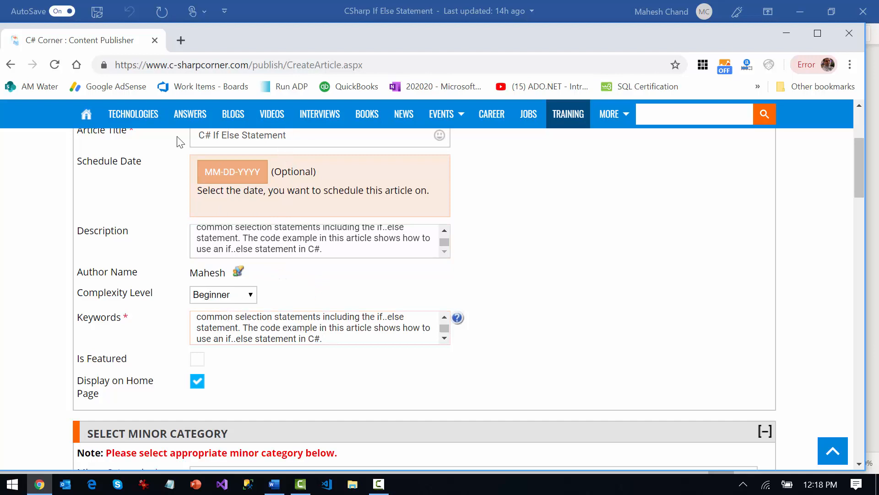
triple_click(293, 135)
key("ctrl+c")
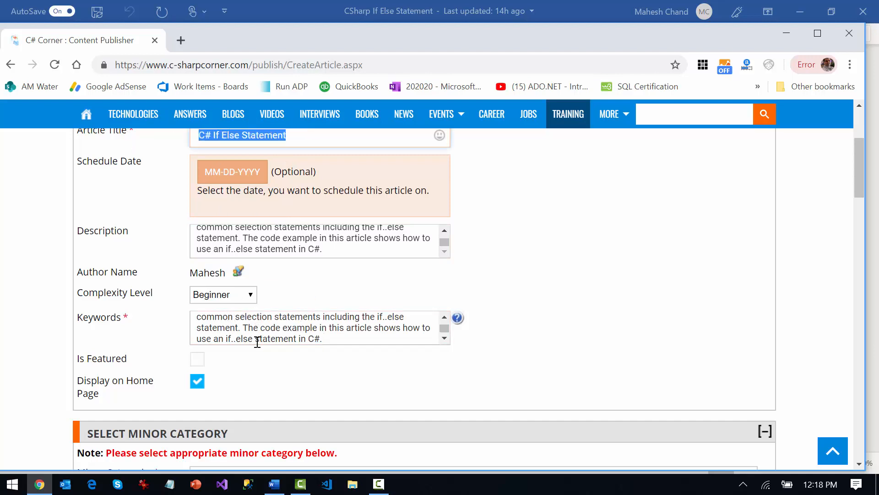
triple_click(289, 319)
key("ctrl+v")
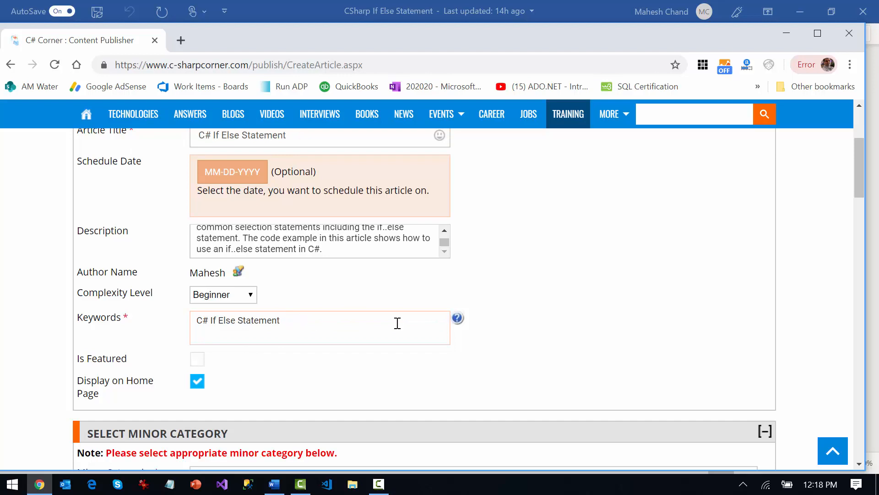
key("BackSpace")
key("BackSpace")
key("BackSpace")
key("BackSpace")
key("BackSpace")
key("BackSpace")
key("BackSpace")
key("BackSpace")
type(", if else if statement")
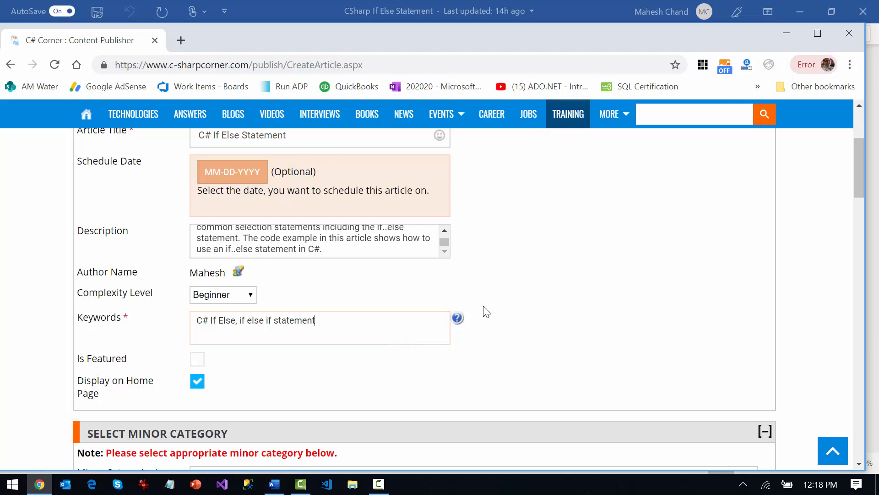
Set the article's minor category to C#
scroll(552, 279, "down", 3)
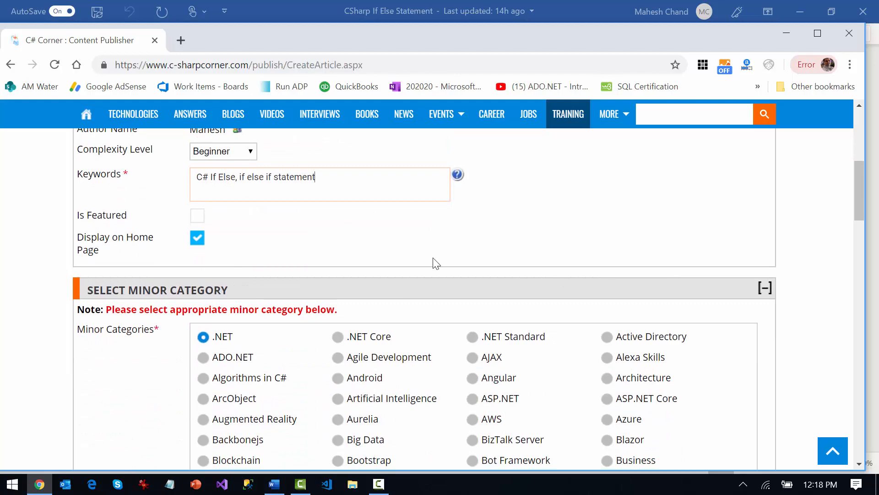
scroll(434, 260, "down", 1)
scroll(433, 258, "down", 2)
scroll(324, 261, "up", 4)
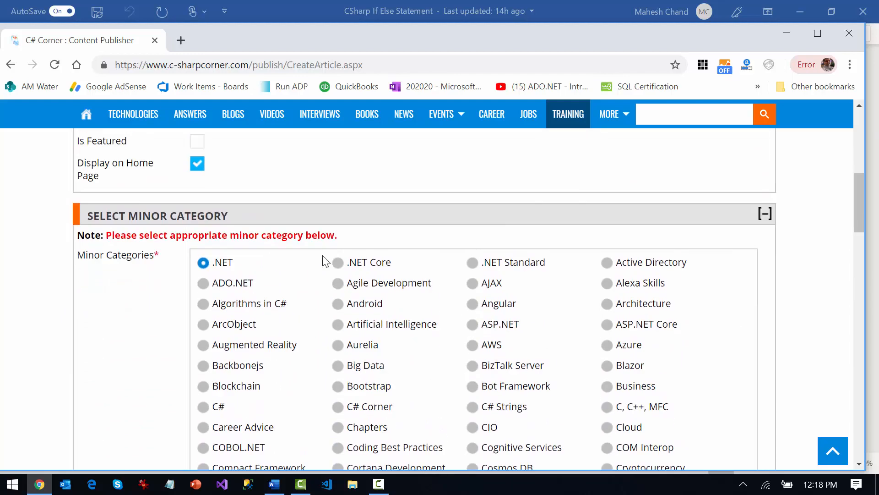
scroll(291, 305, "down", 3)
scroll(220, 311, "down", 3)
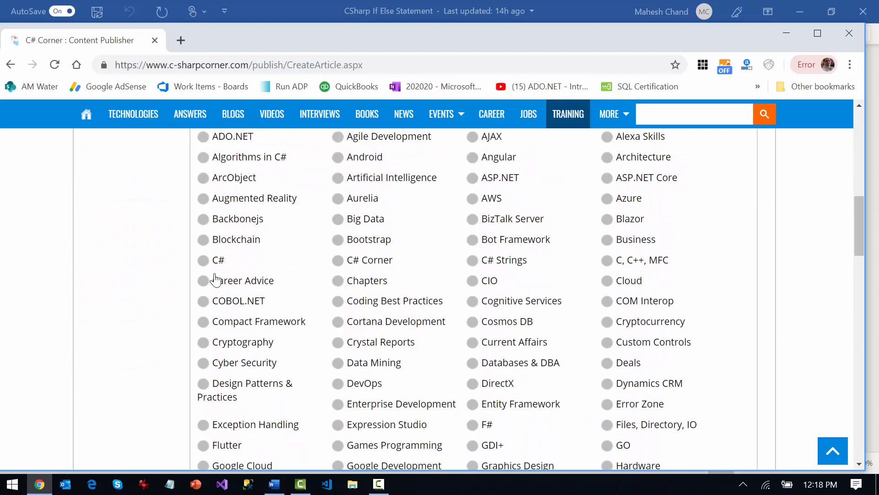
left_click(206, 261)
scroll(298, 291, "up", 2)
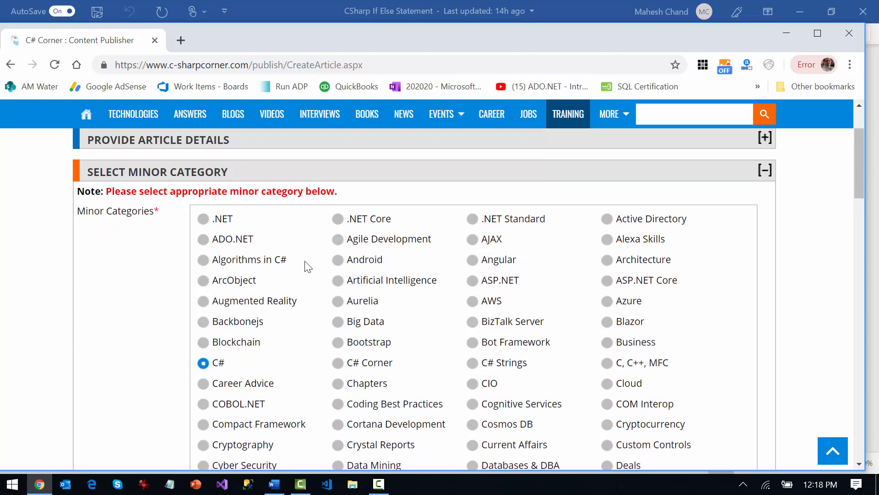
Activate the article's Content editor and look over its empty editing area
scroll(306, 265, "down", 6)
scroll(308, 266, "down", 12)
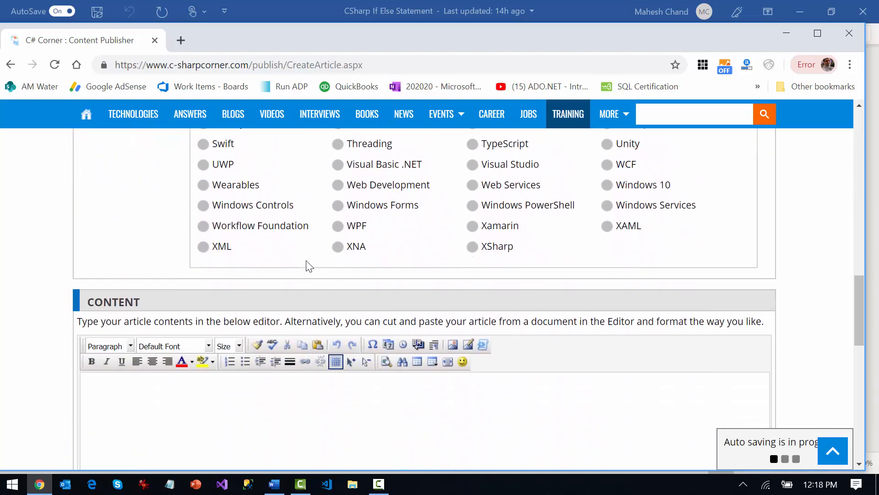
left_click(299, 301)
scroll(414, 304, "up", 1)
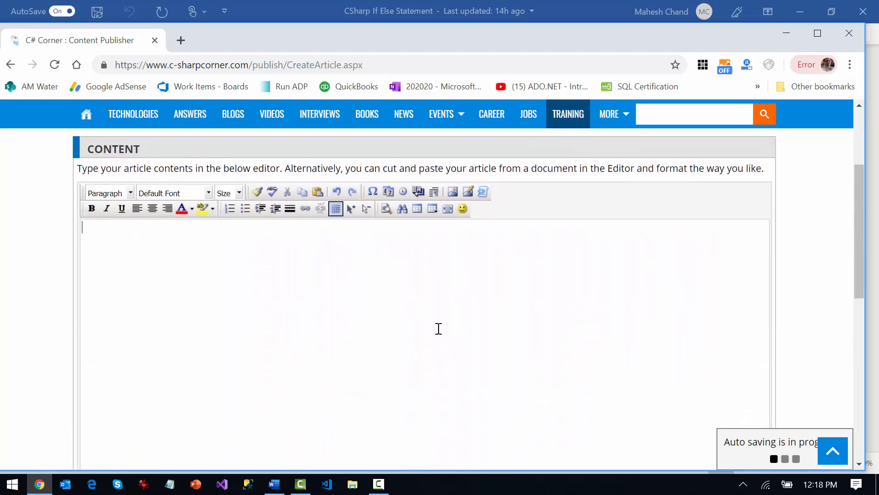
scroll(267, 312, "down", 5)
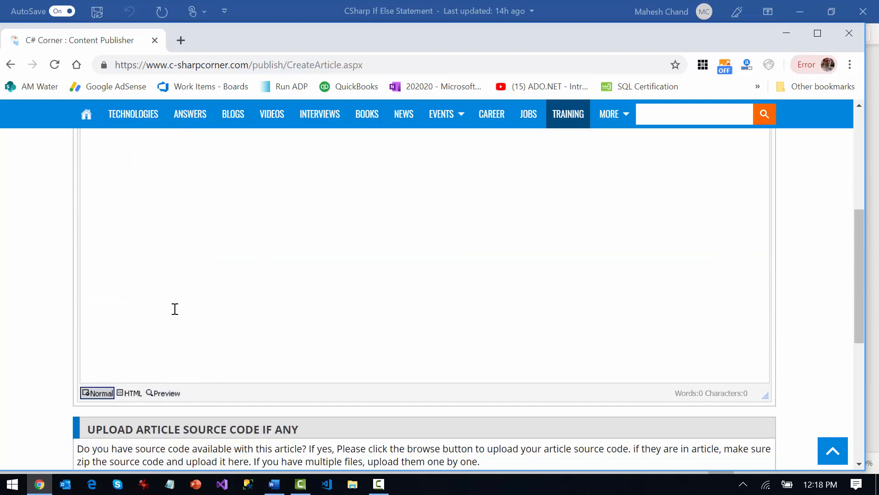
scroll(175, 309, "up", 5)
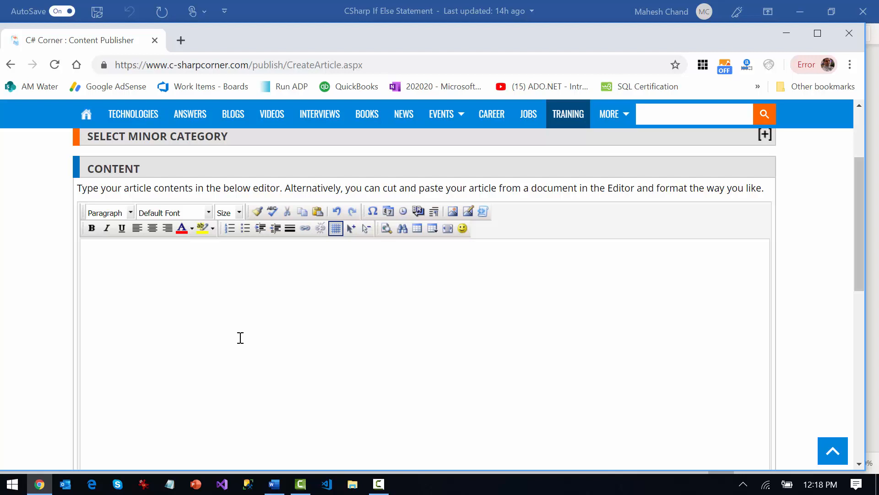
Copy the entire Word article into a blank Notepad document as plain text and enlarge the Notepad window
key("alt+Tab")
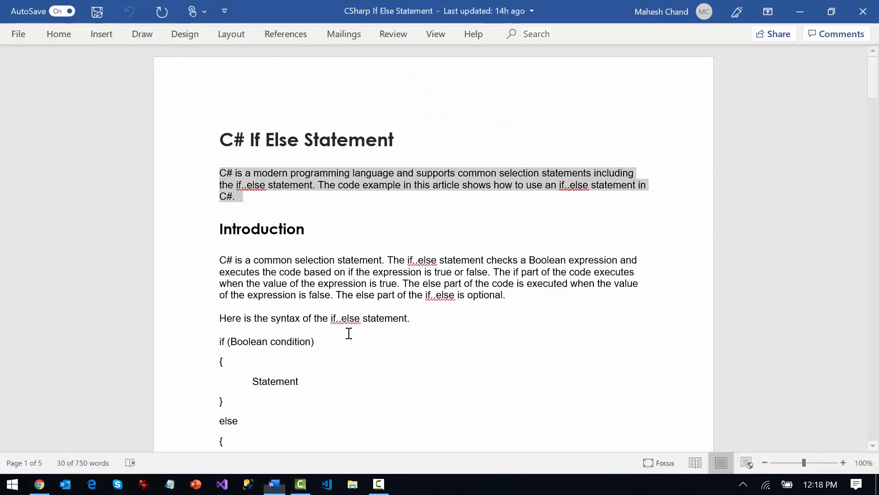
left_click(345, 261)
key("ctrl+a")
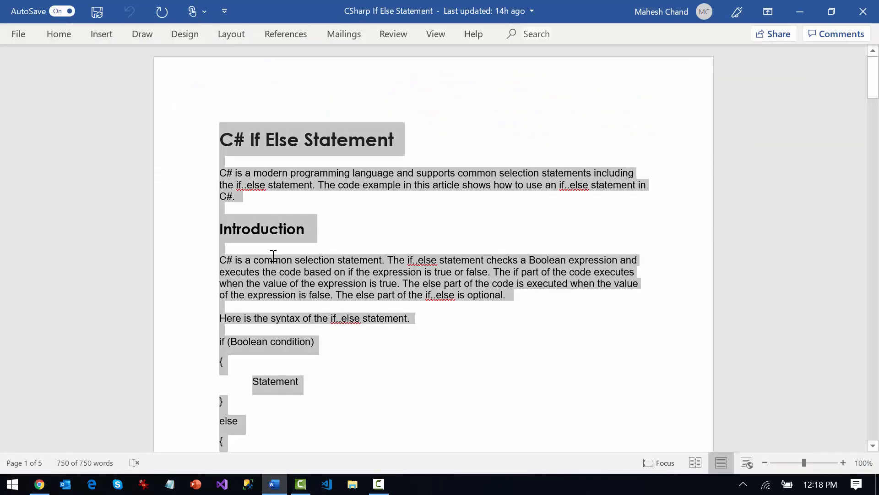
left_click(170, 486)
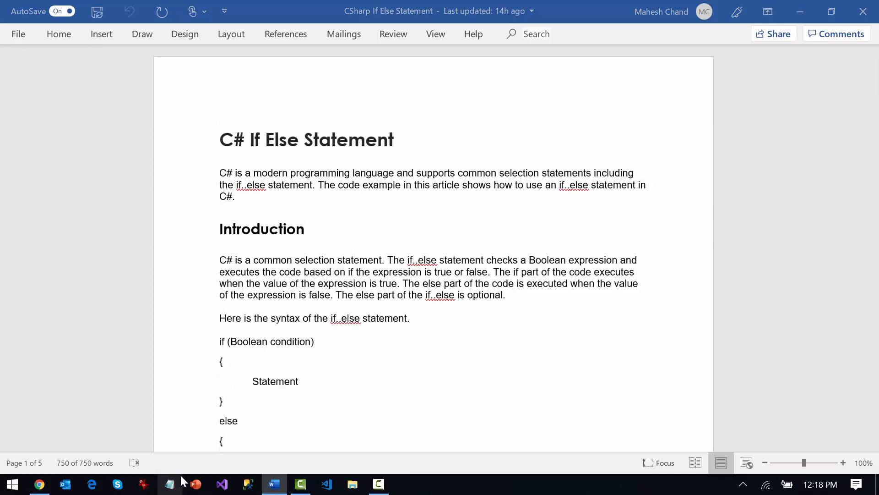
left_click_drag(220, 37, 223, 74)
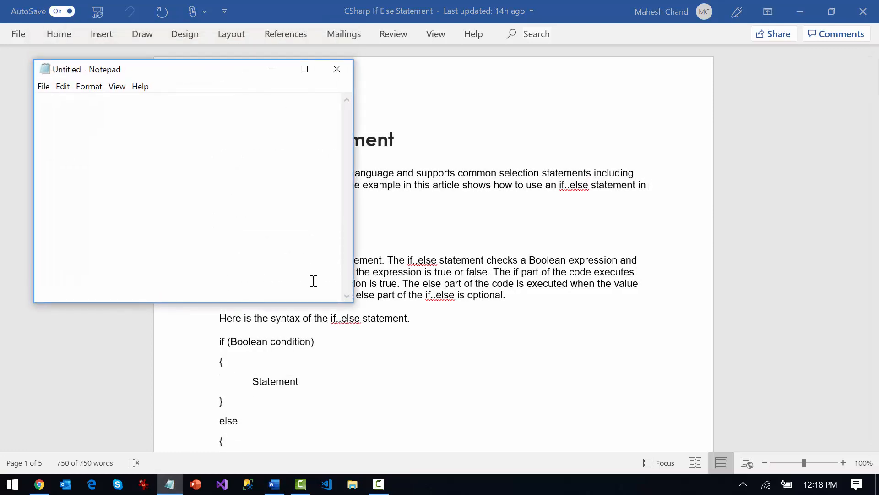
left_click_drag(349, 304, 496, 402)
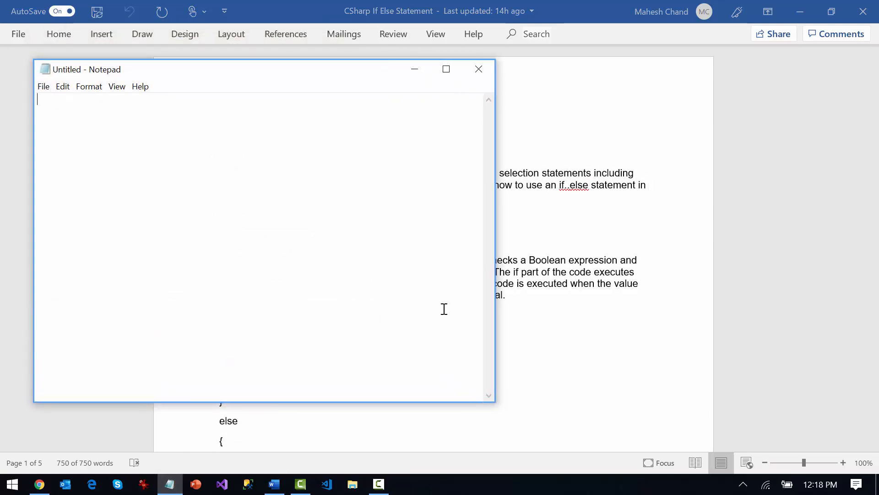
key("ctrl+v")
scroll(405, 292, "up", 20)
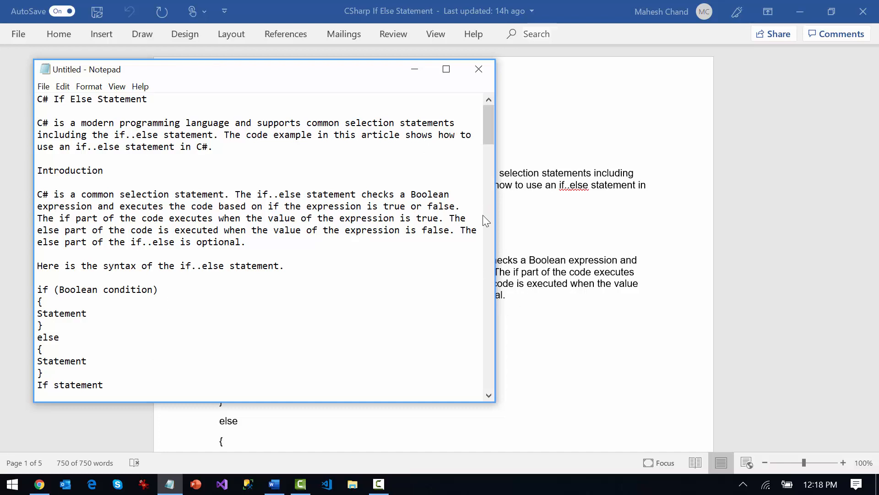
left_click(489, 158)
left_click(489, 116)
left_click_drag(489, 402, 504, 420)
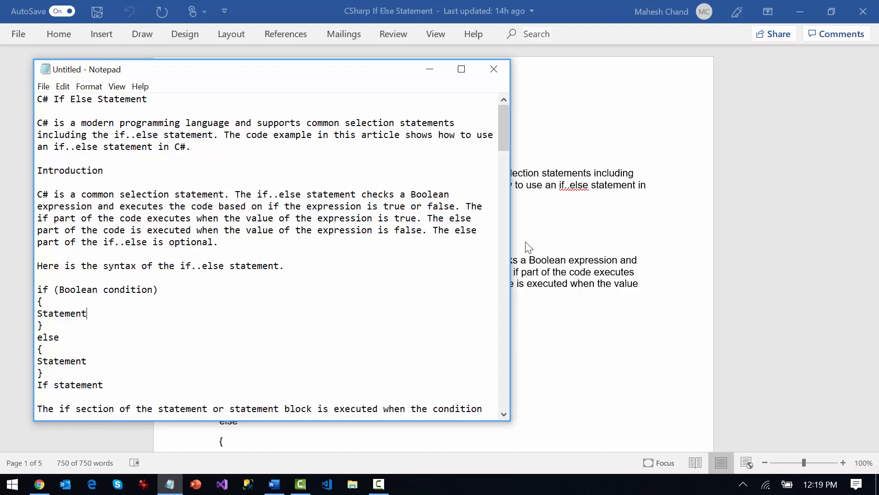
Copy all the plain text from Notepad into the Content editor in Chrome and look through the pasted article
key("ctrl+a")
key("ctrl+c")
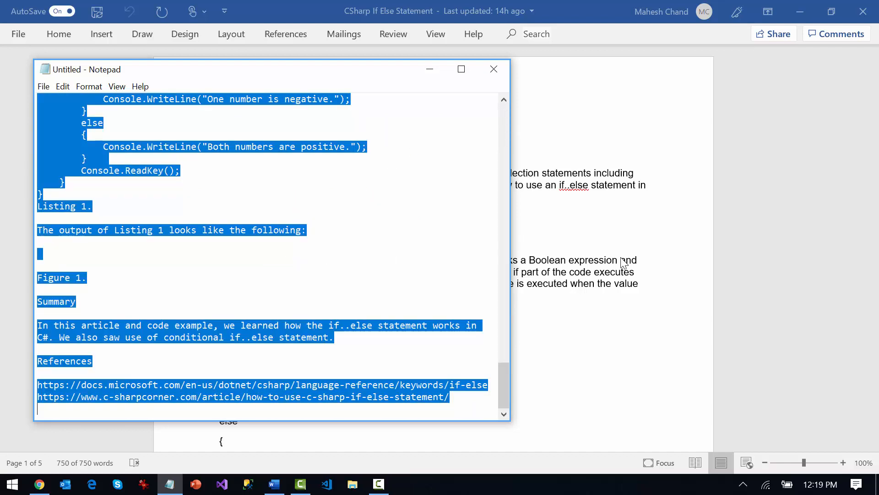
key("alt+Tab")
key("alt+Tab")
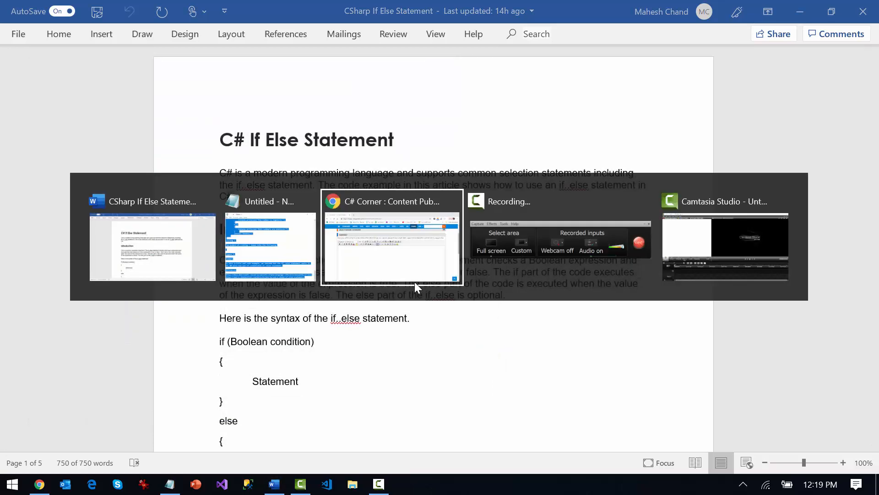
left_click(414, 281)
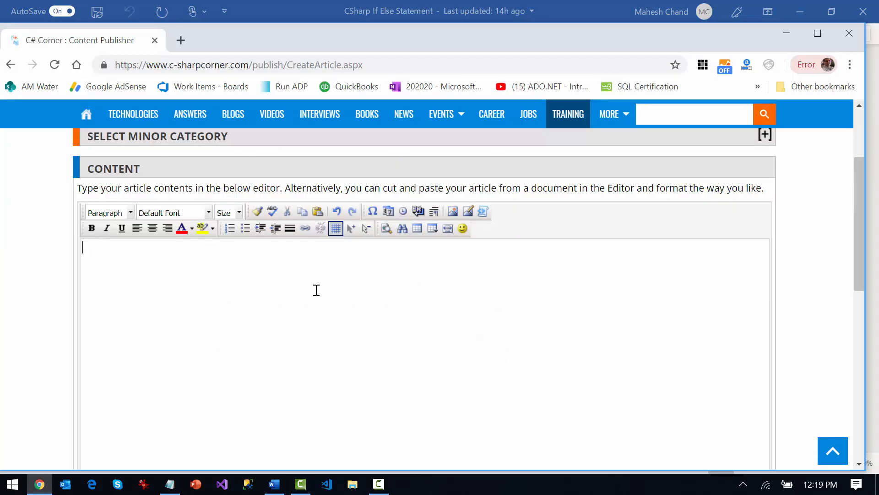
scroll(319, 289, "down", 1)
key("ctrl+v")
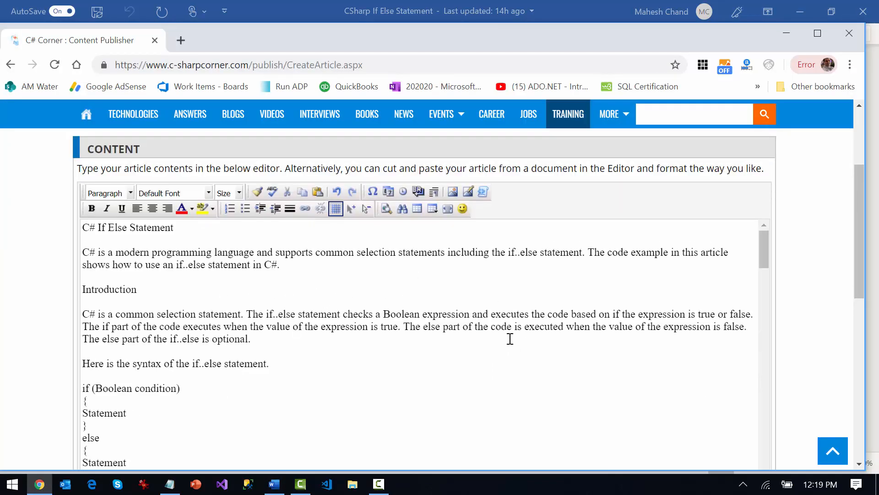
scroll(510, 339, "down", 3)
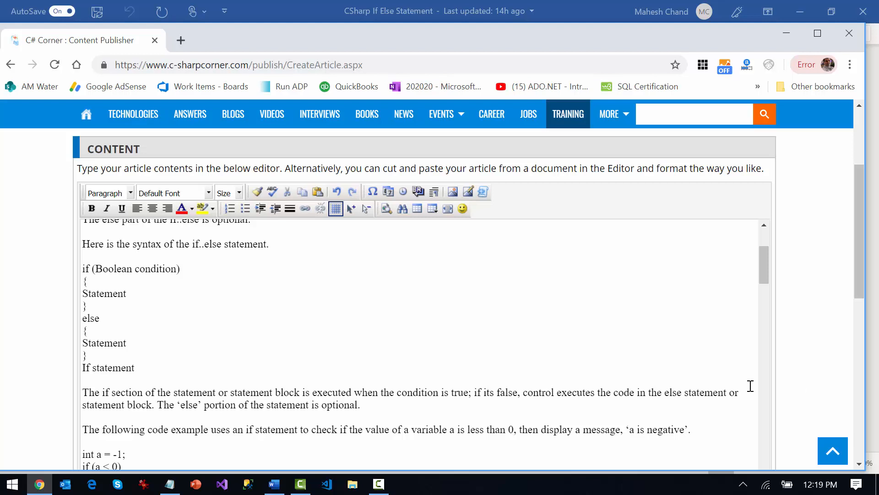
scroll(742, 399, "down", 1)
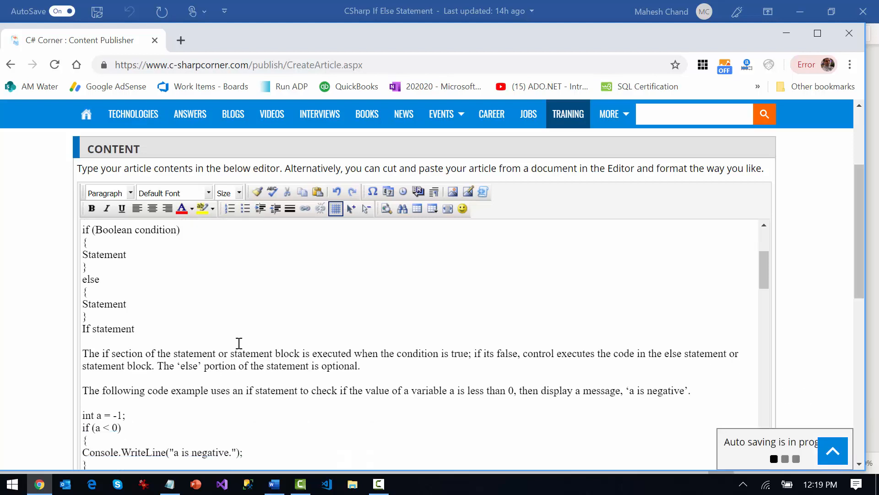
Switch the Content editor to its HTML source and look over the markup from the start of the pasted article
scroll(239, 343, "down", 12)
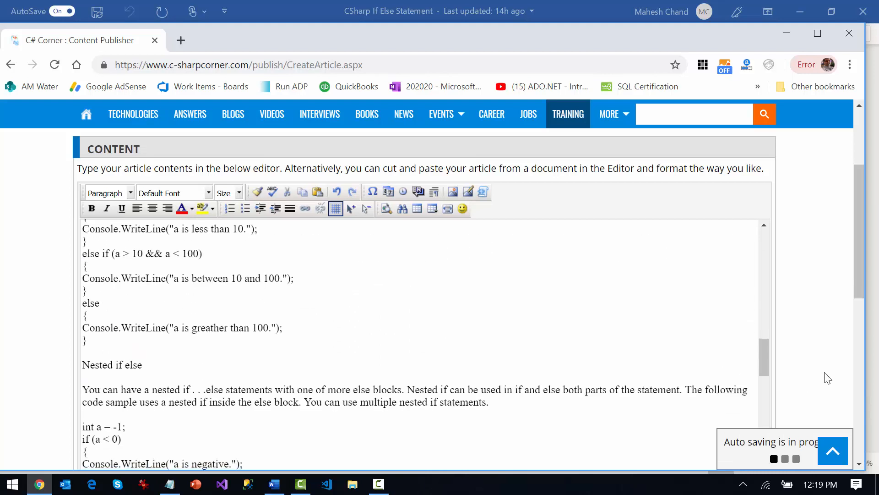
scroll(815, 349, "down", 5)
scroll(344, 277, "down", 5)
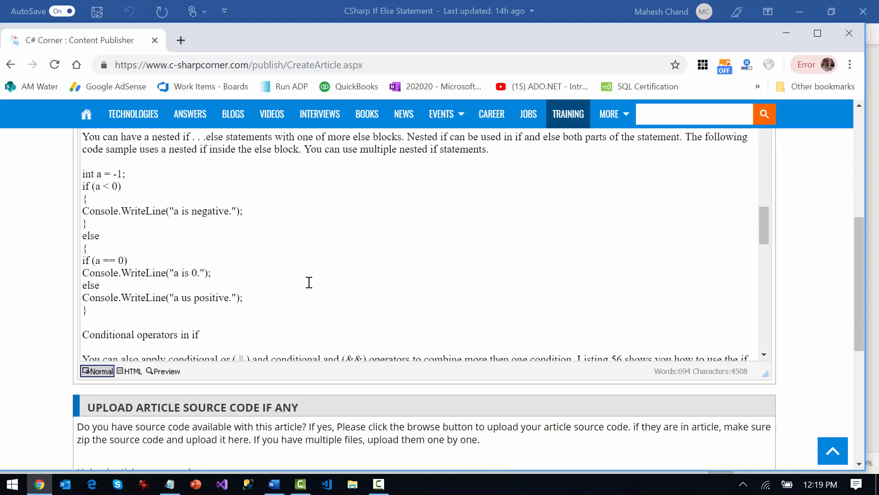
left_click(131, 374)
scroll(302, 291, "up", 10)
scroll(583, 289, "up", 2)
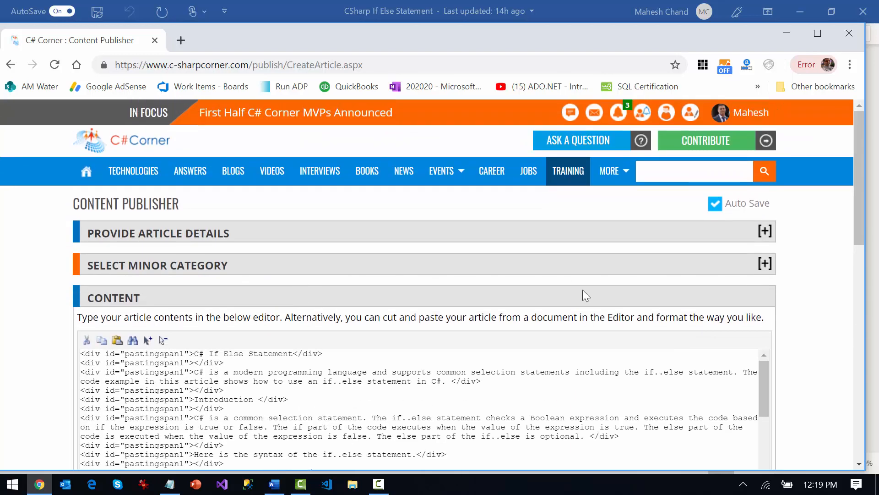
scroll(843, 311, "down", 3)
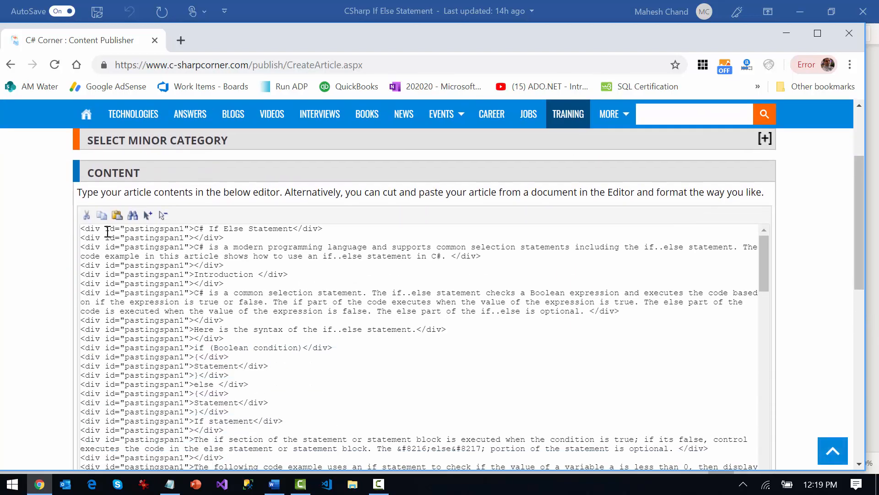
scroll(103, 220, "down", 1)
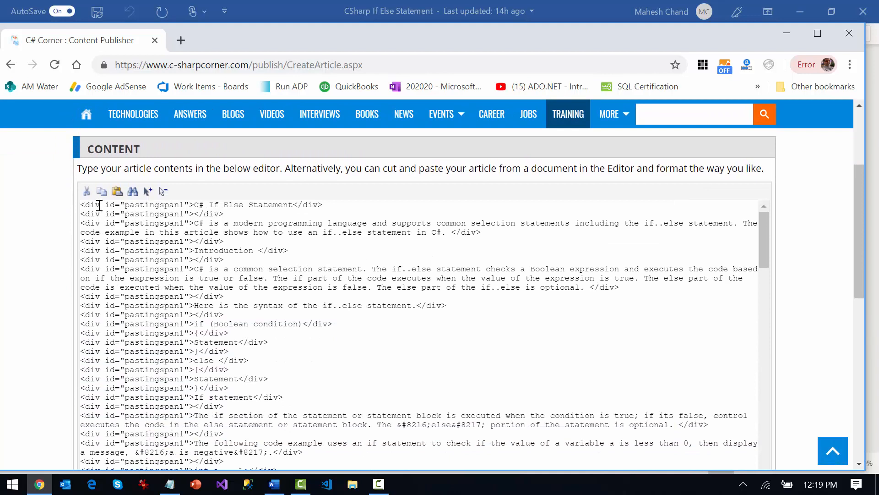
Set up Find and Replace on the HTML source with id="pastingspan1" as the search text and an empty replacement
left_click(100, 204)
left_click(189, 205, "shift")
key("ctrl+c")
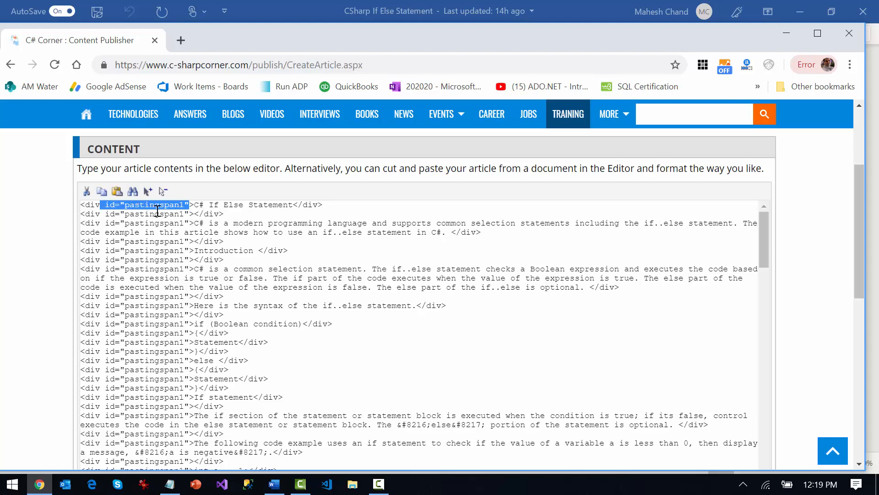
left_click(133, 191)
left_click(387, 273)
key("ctrl+v")
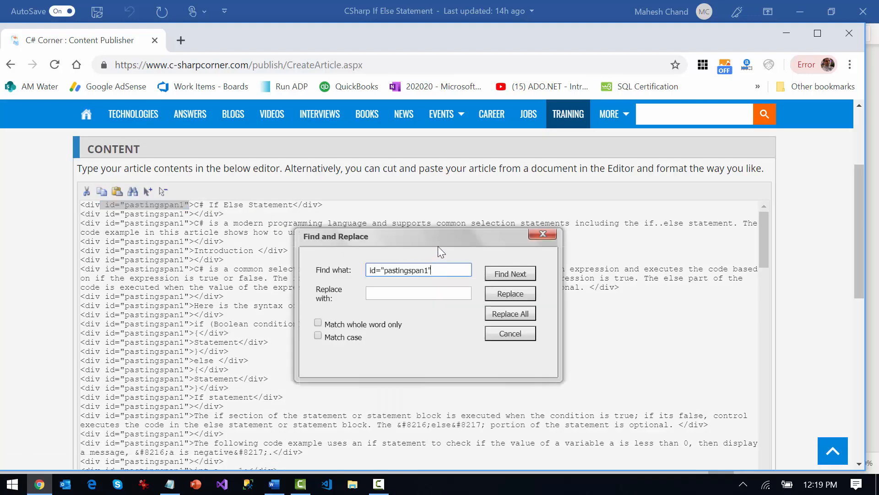
left_click_drag(400, 240, 601, 258)
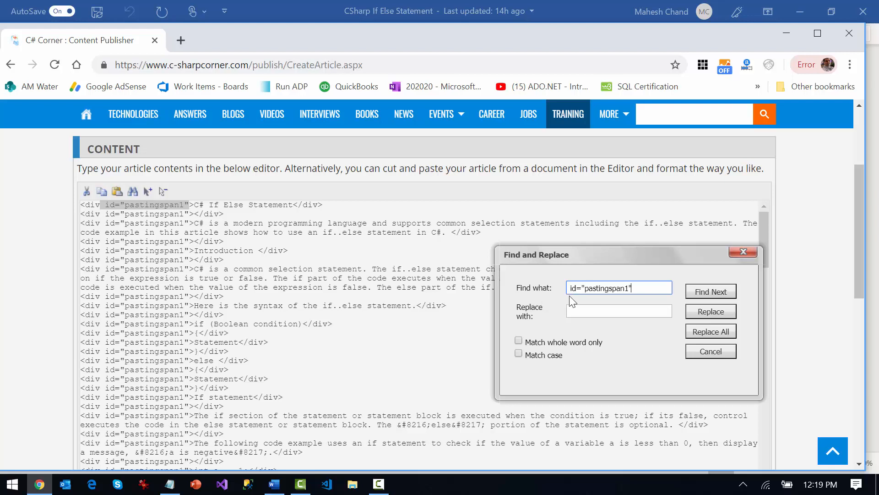
left_click_drag(633, 287, 553, 282)
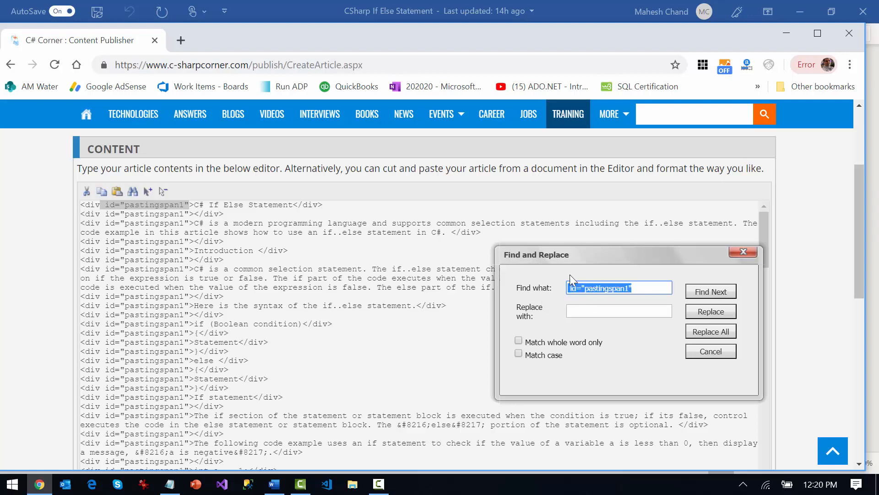
left_click(585, 315)
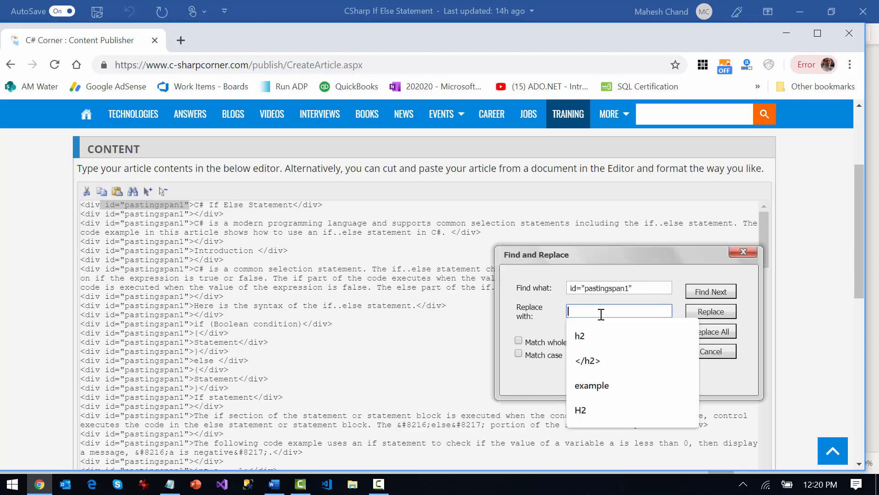
Remove every id="pastingspan1" attribute from the HTML source by replacing all occurrences, and close Find and Replace
left_click(726, 337)
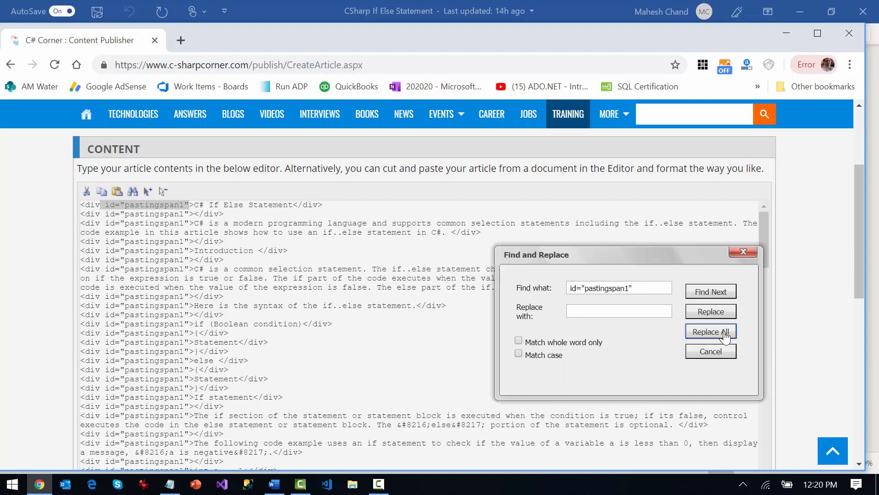
left_click(504, 155)
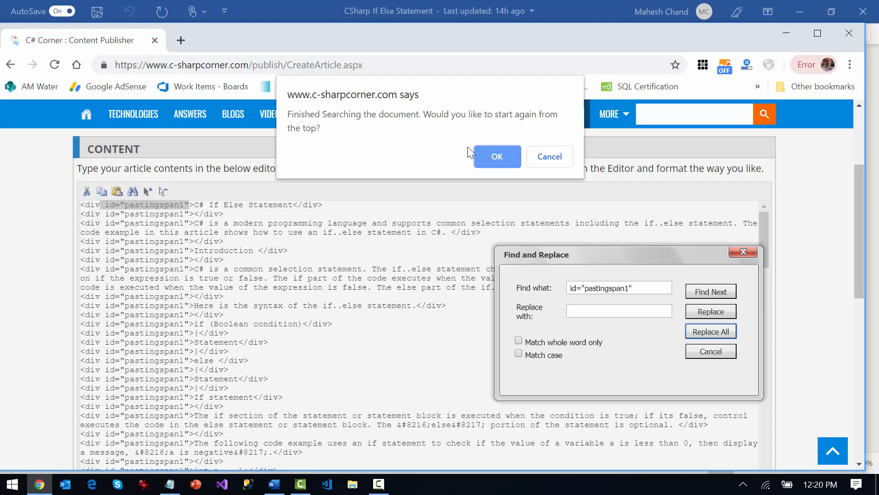
left_click(496, 162)
left_click(497, 159)
left_click(507, 157)
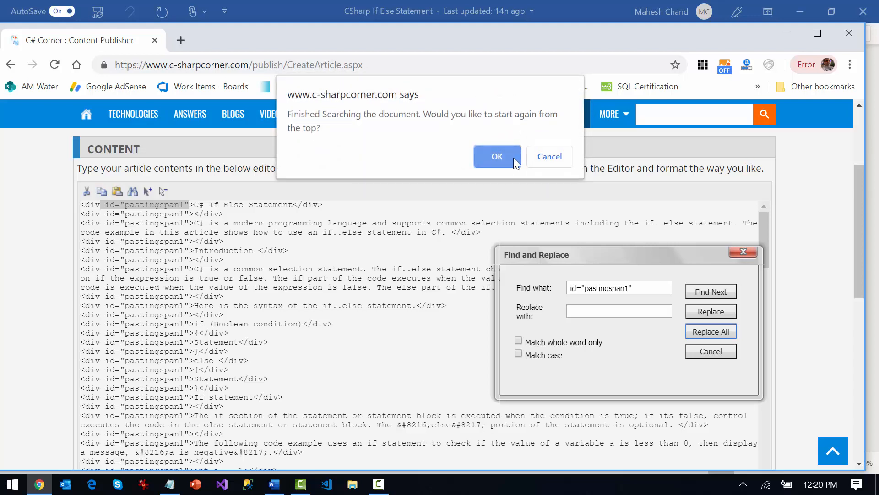
left_click(549, 157)
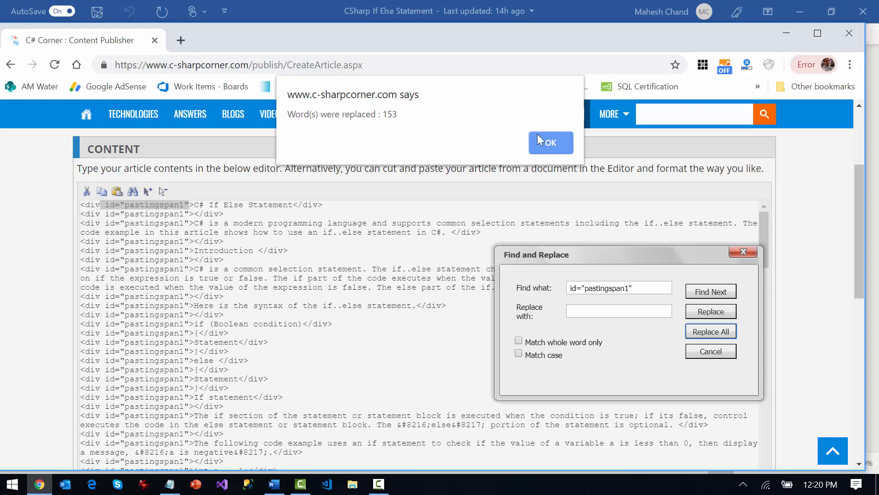
left_click(550, 146)
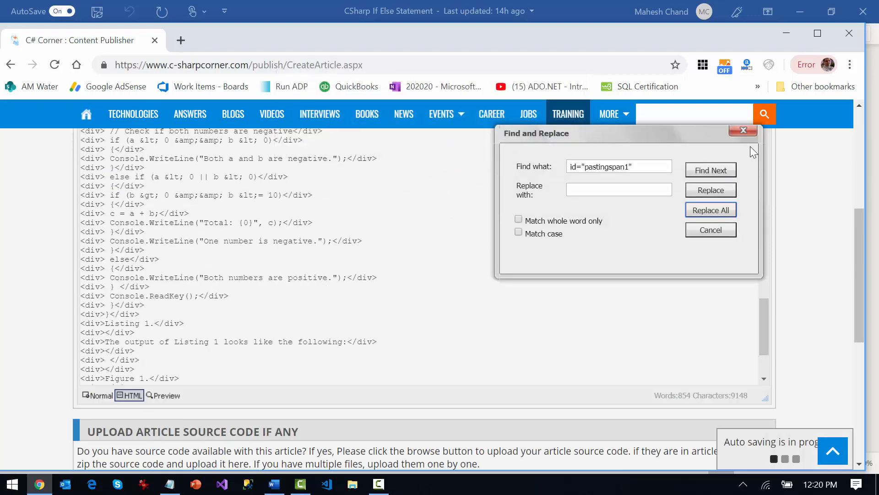
left_click(743, 136)
Look over the cleaned HTML source back to its beginning and return the Content editor to Normal view
scroll(350, 267, "up", 5)
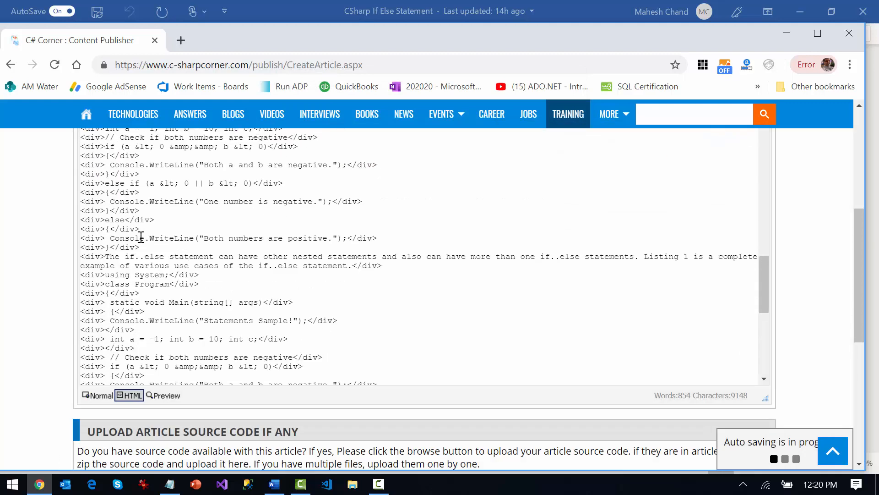
scroll(117, 233, "up", 10)
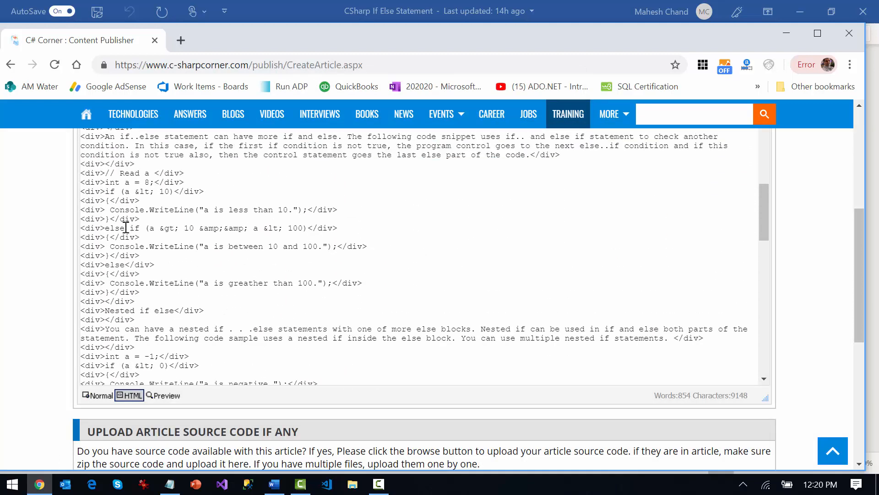
scroll(145, 267, "up", 15)
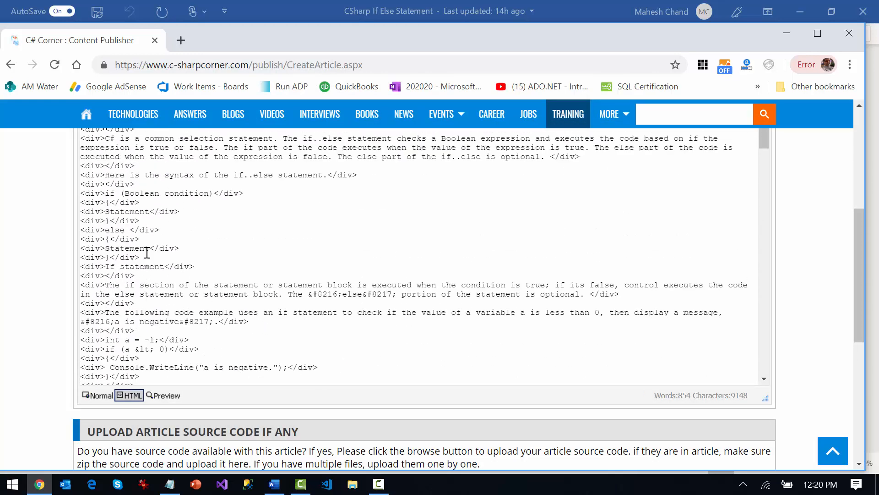
scroll(285, 271, "up", 5)
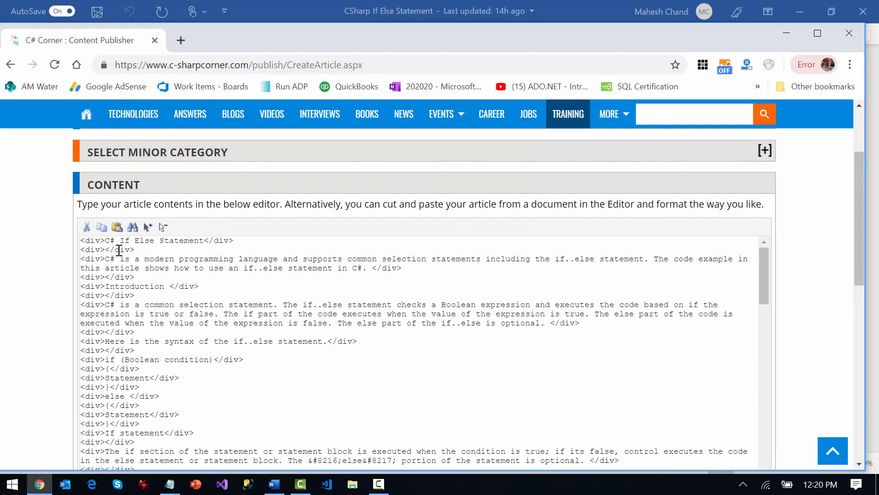
scroll(117, 251, "down", 1)
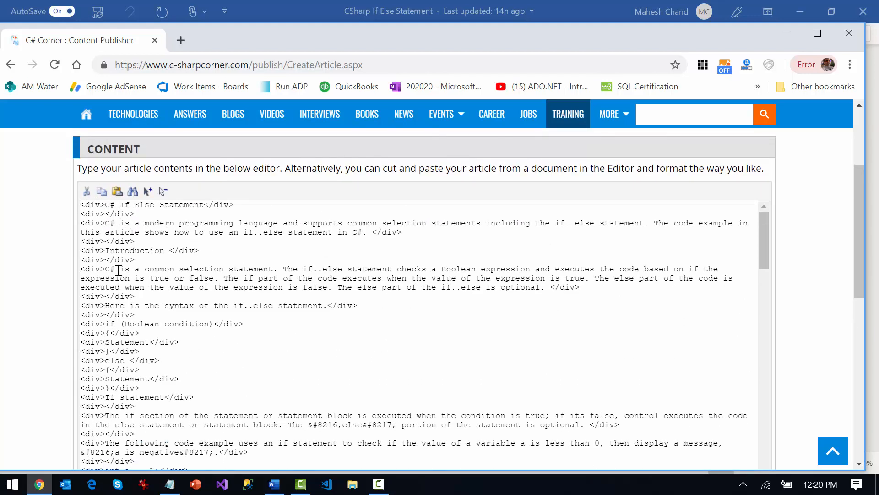
left_click(860, 463)
left_click(859, 464)
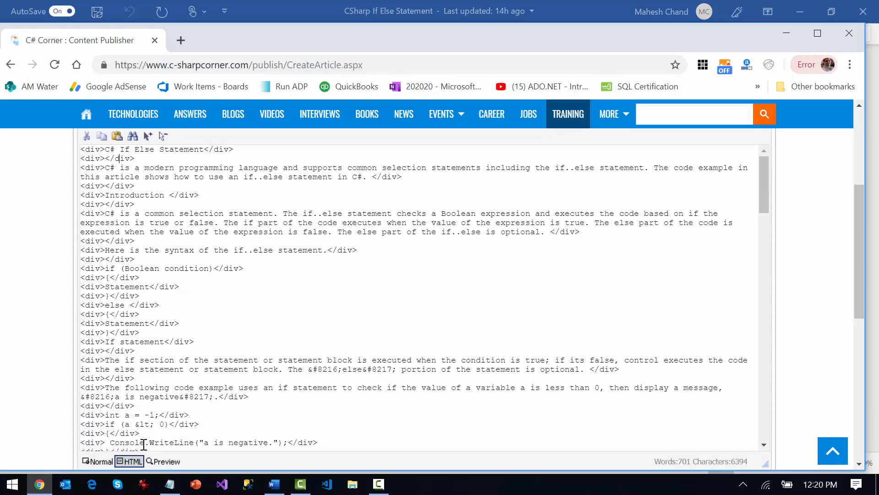
left_click(97, 460)
scroll(172, 329, "up", 5)
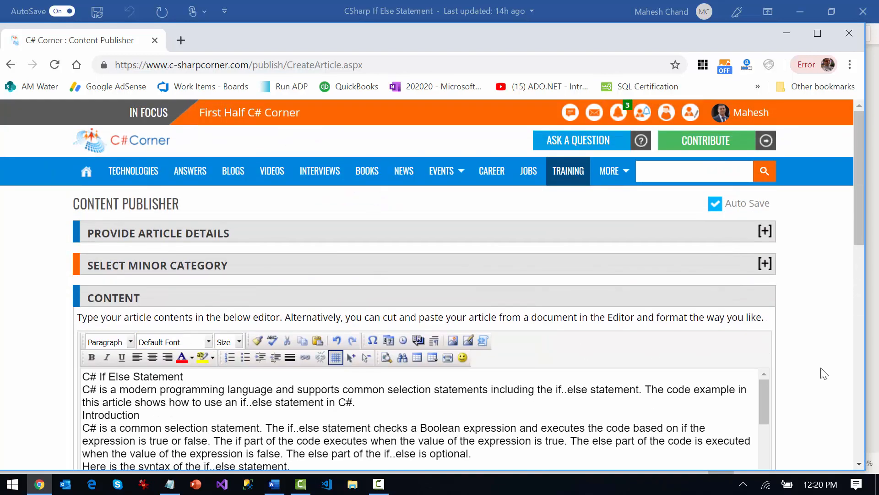
Insert blank lines below the title "C# If Else Statement" and above and below the "Introduction" heading
left_click(859, 463)
left_click(860, 465)
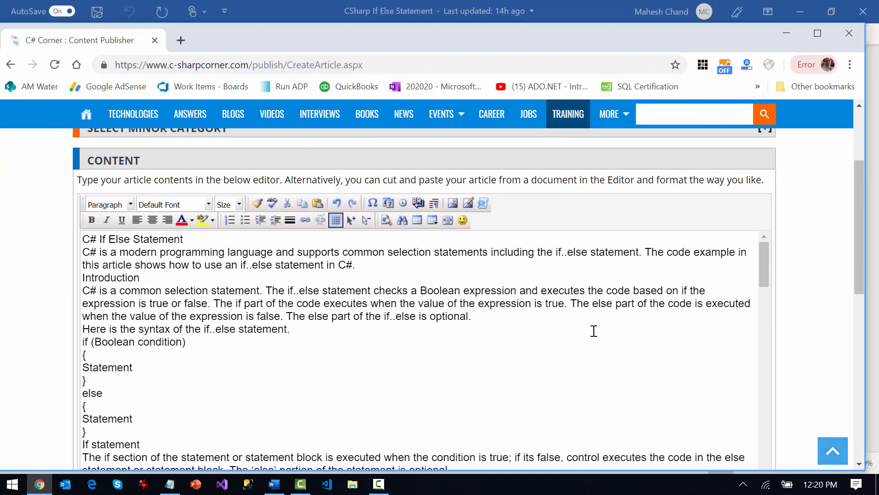
left_click(205, 241)
key("Return")
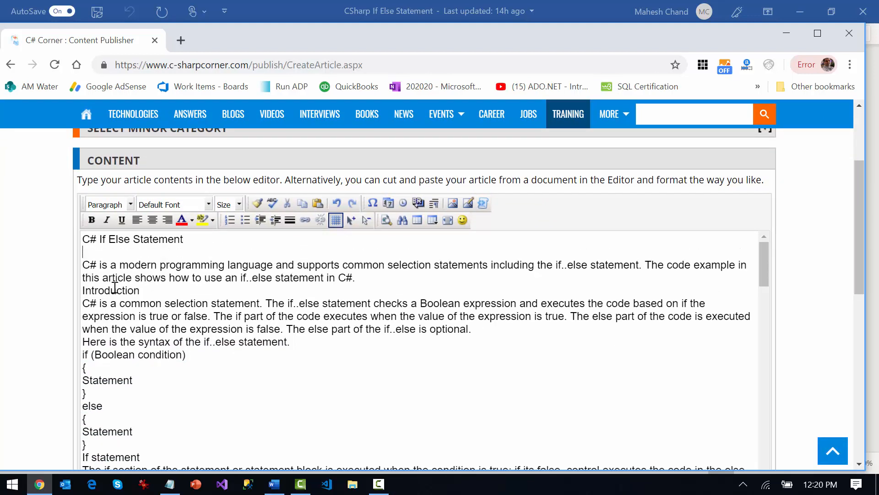
key("Return")
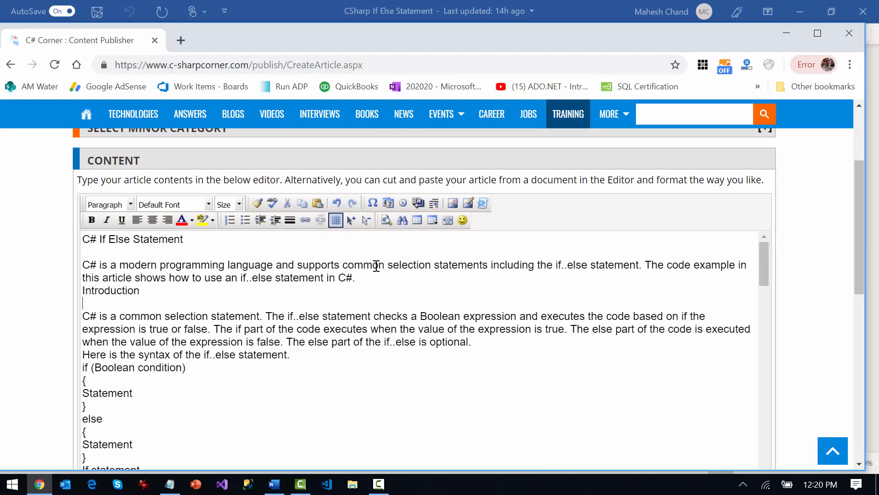
key("Return")
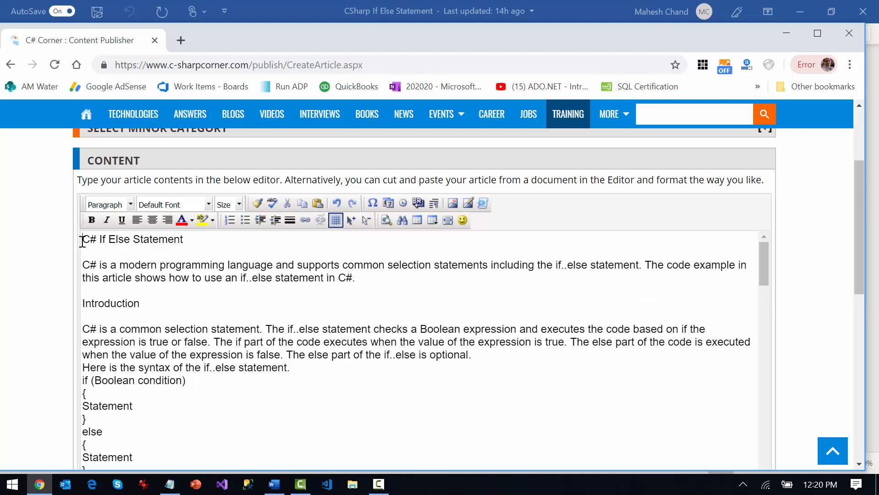
Delete the article title, the opening summary paragraph and their blank lines so the content starts with "Introduction"
left_click_drag(84, 242, 373, 281)
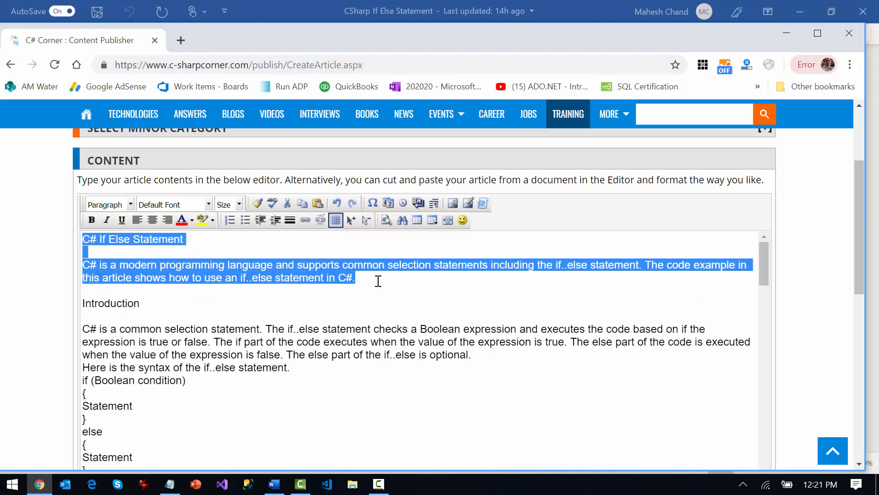
key("Delete")
key("Delete")
key("Delete")
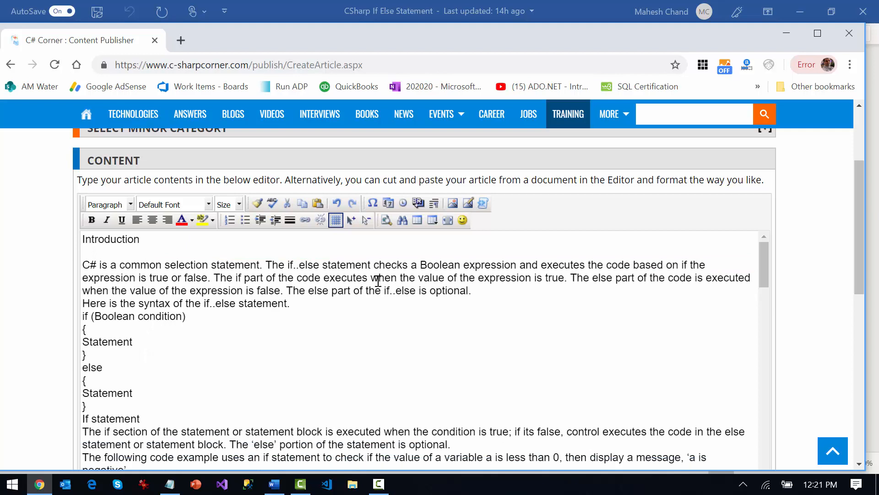
Make the "Introduction" heading bold and insert blank lines above and below the sentence "Here is the syntax of the if..else statement."
double_click(130, 239)
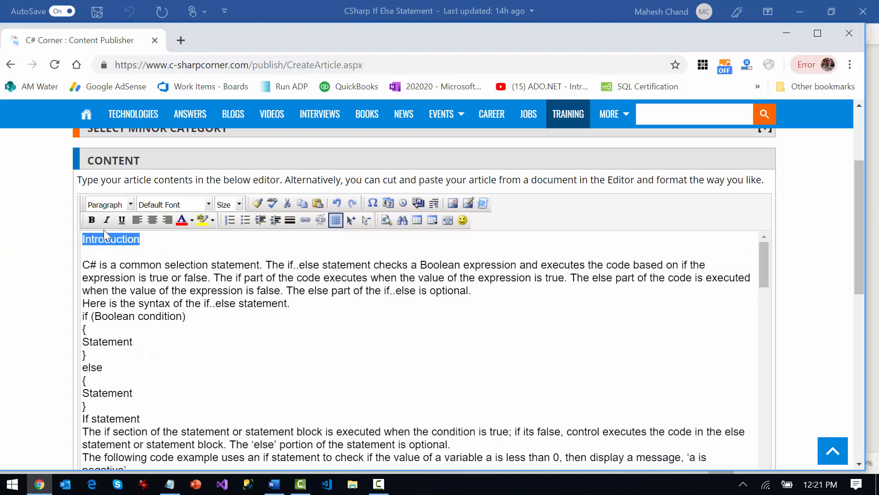
left_click(94, 221)
left_click(312, 310)
key("Return")
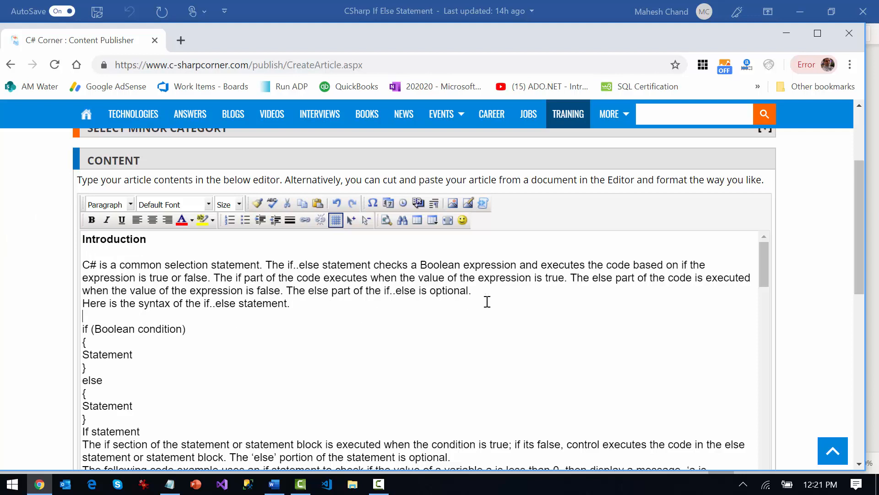
left_click(506, 290)
key("Return")
Insert blank lines above and below the "If statement" heading
scroll(259, 334, "down", 1)
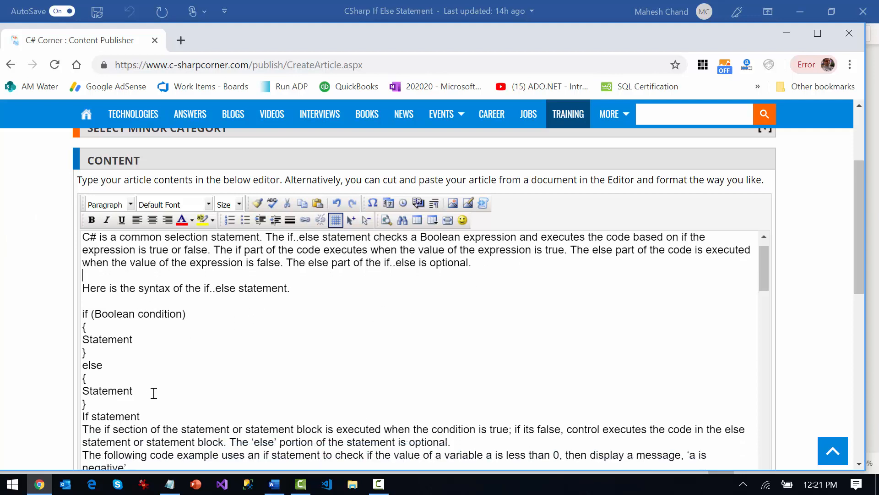
left_click(139, 404)
key("Return")
left_click(193, 425)
key("Return")
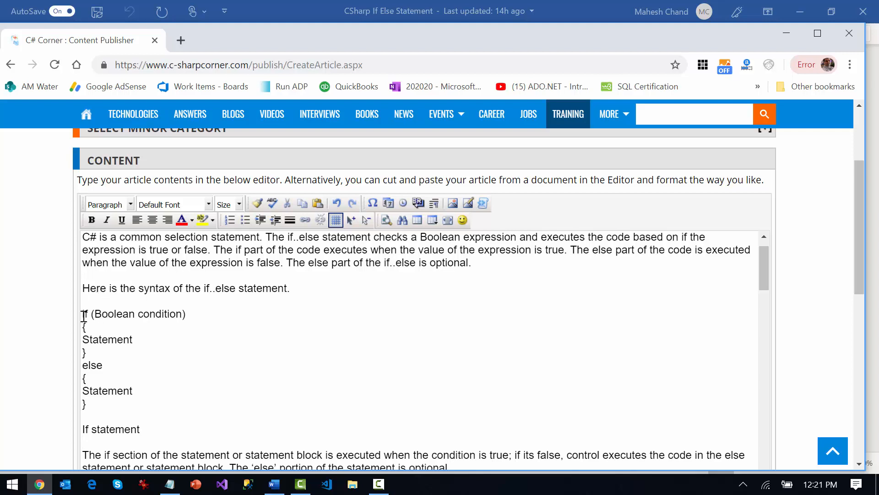
Replace the plain if..else syntax snippet with a syntax-highlighted code block in the c#,c-sharp,csharp language
left_click_drag(83, 316, 129, 405)
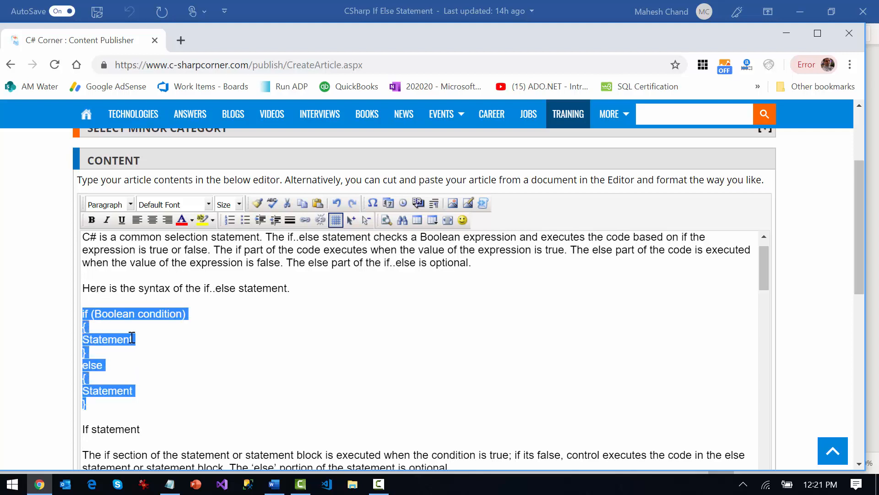
left_click(121, 326)
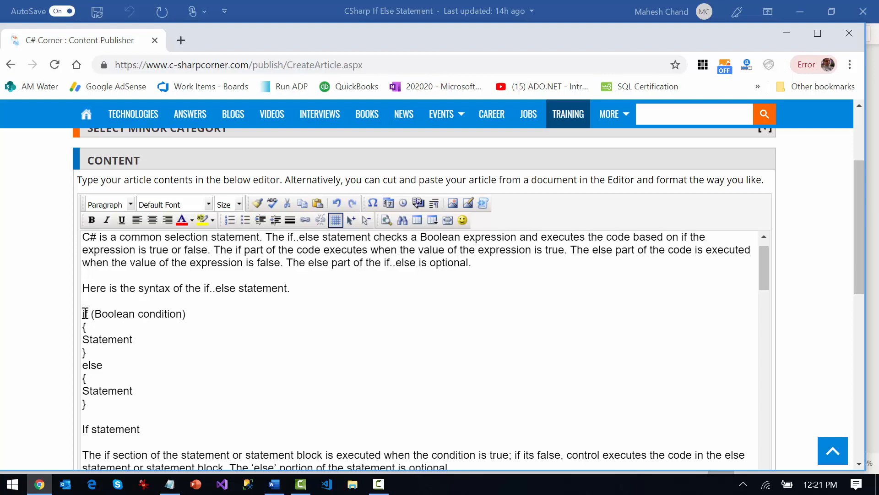
left_click_drag(85, 313, 145, 400)
key("ctrl+c")
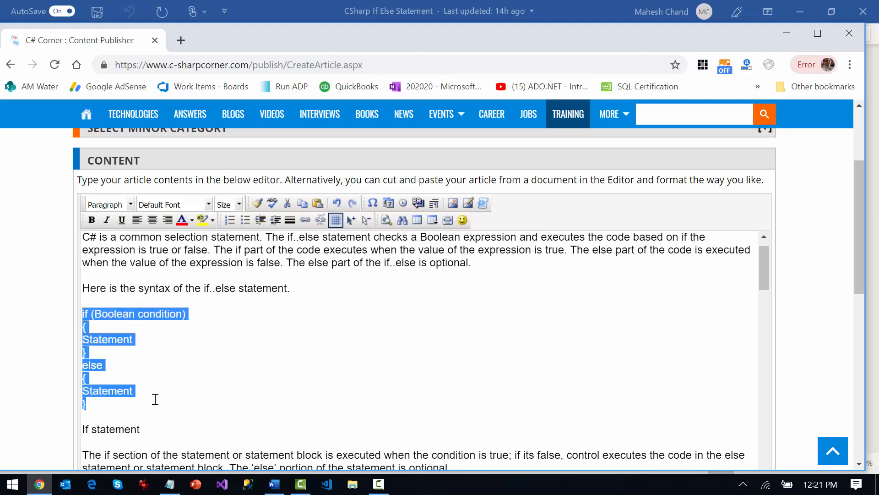
key("Delete")
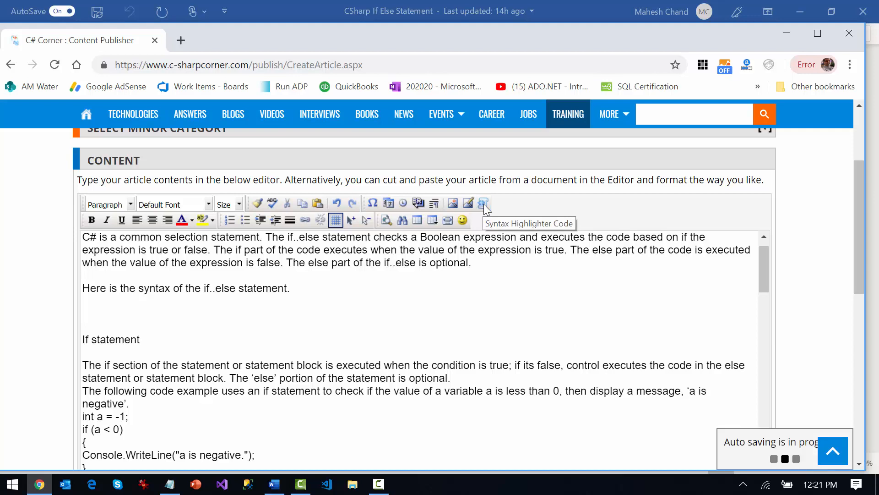
left_click(485, 206)
left_click(408, 236)
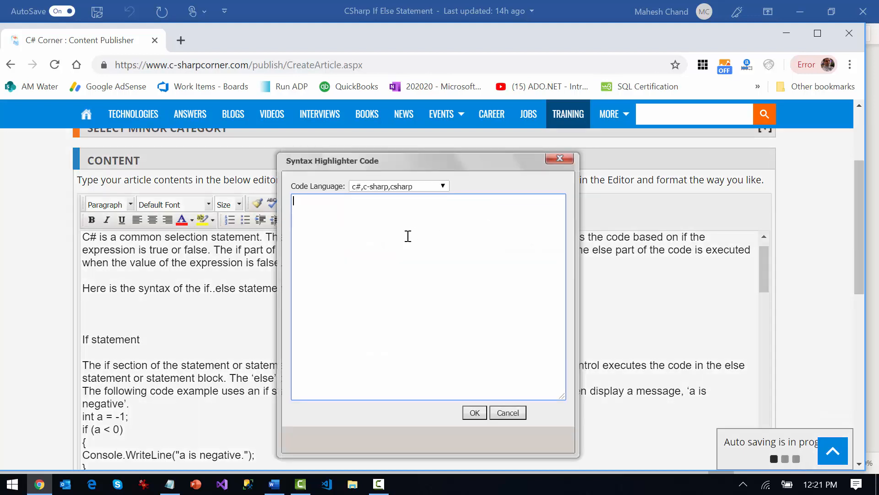
key("ctrl+v")
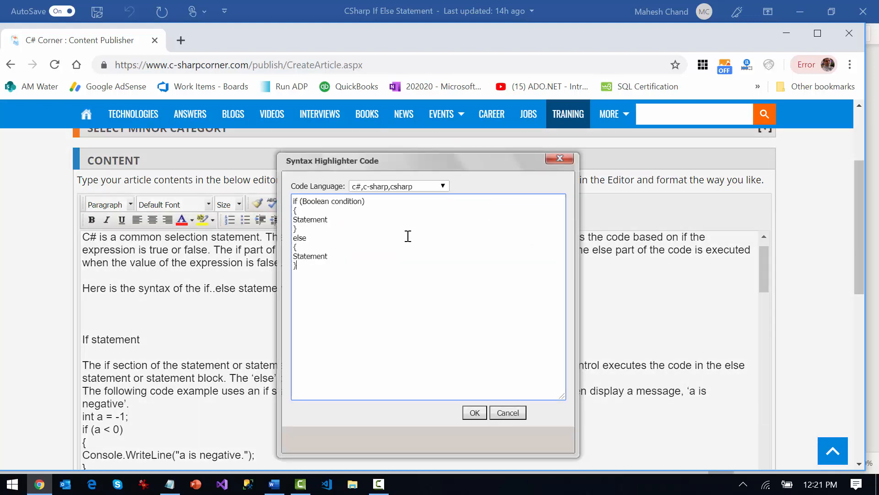
left_click(385, 187)
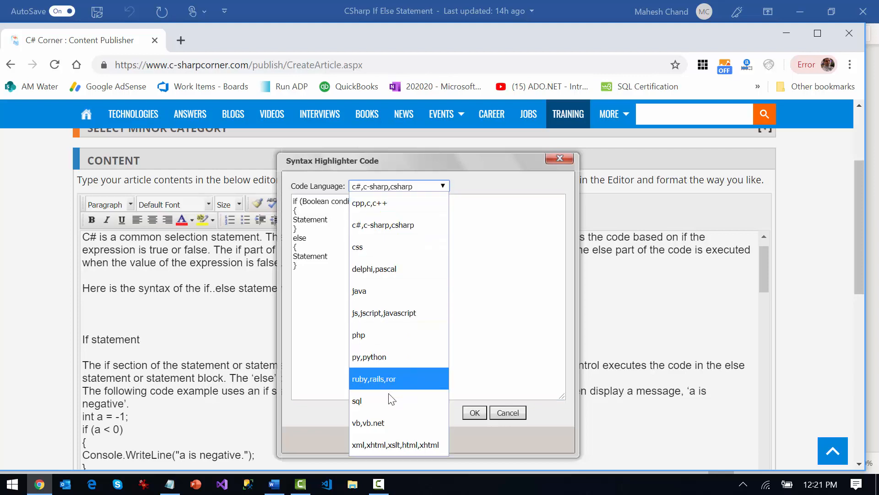
left_click(377, 227)
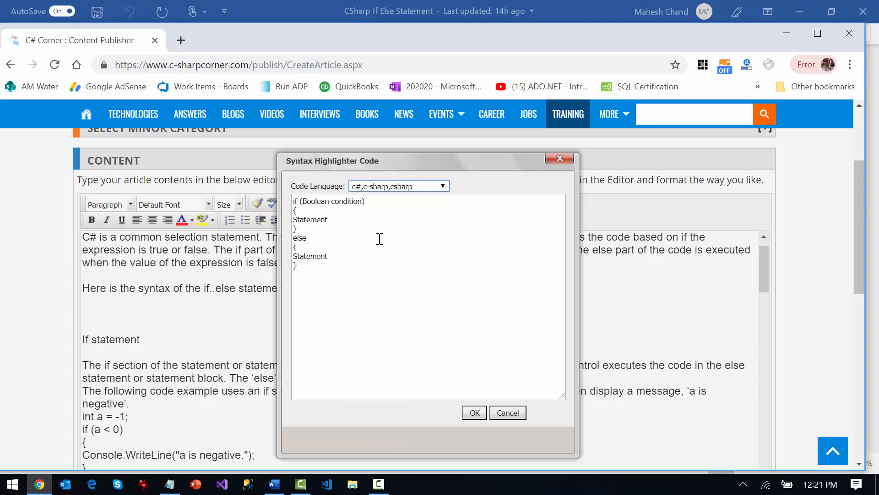
left_click(475, 412)
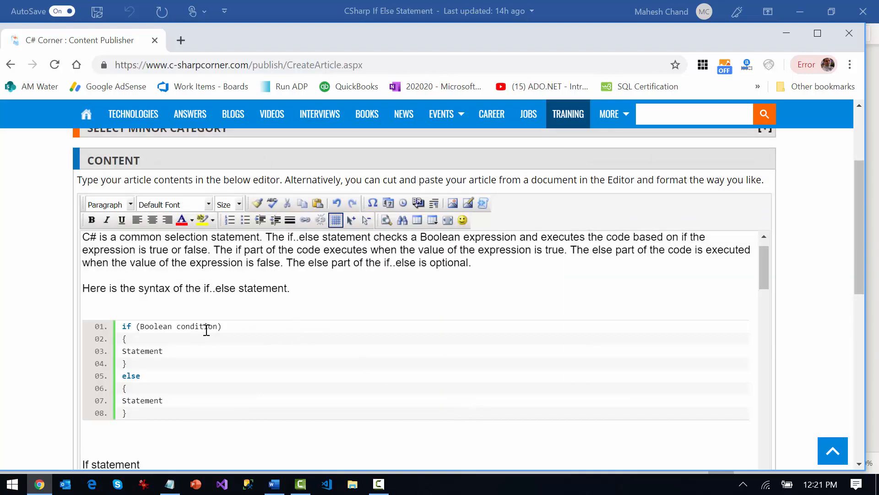
Delete the surplus blank lines above and below the syntax code block and make the "If statement" heading bold
key("Delete")
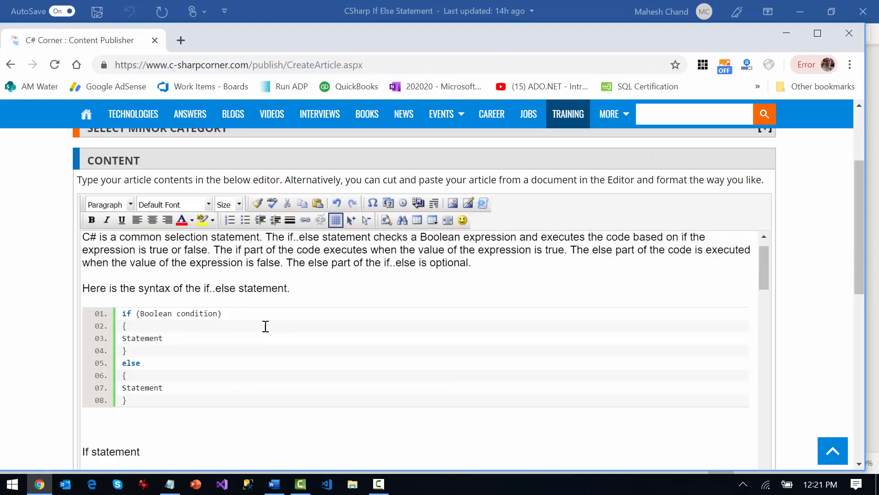
key("Delete")
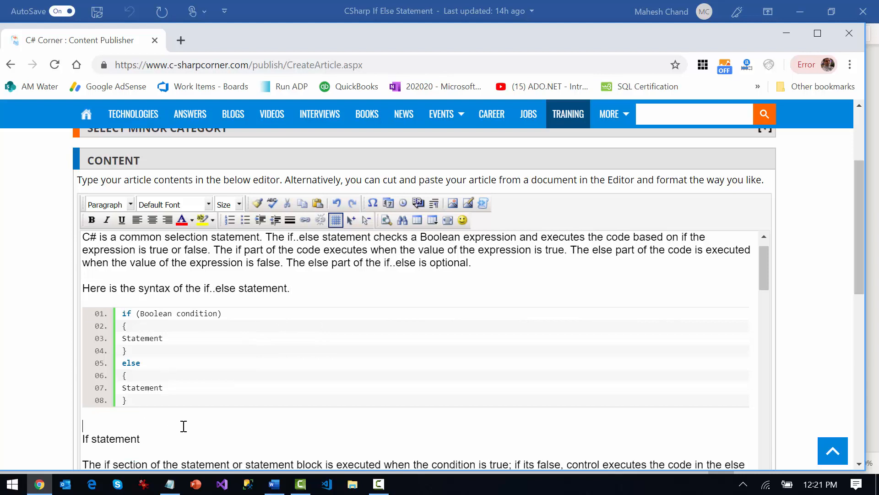
key("Delete")
mouse_move(84, 426)
left_mouse_down()
mouse_move(149, 425)
mouse_move(74, 425)
left_mouse_up()
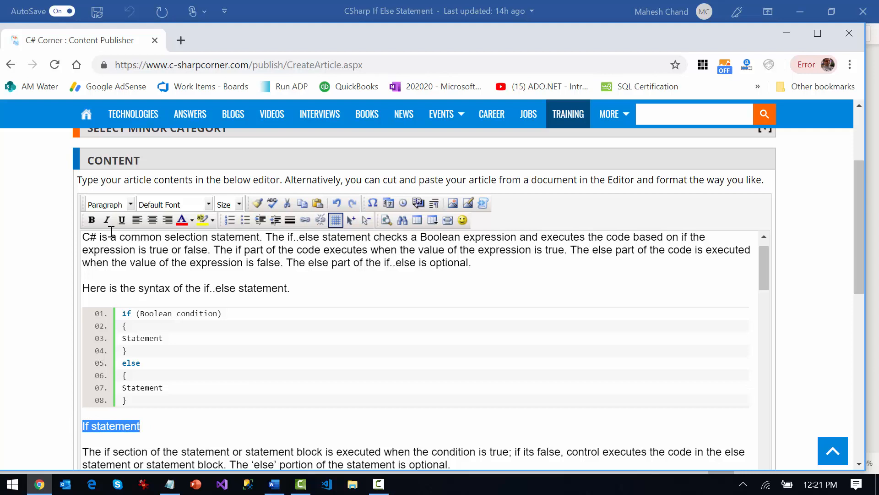
left_click(92, 220)
left_click(218, 422)
Insert blank lines above and below the sentence starting "The following code example uses an if statement"
scroll(226, 405, "down", 4)
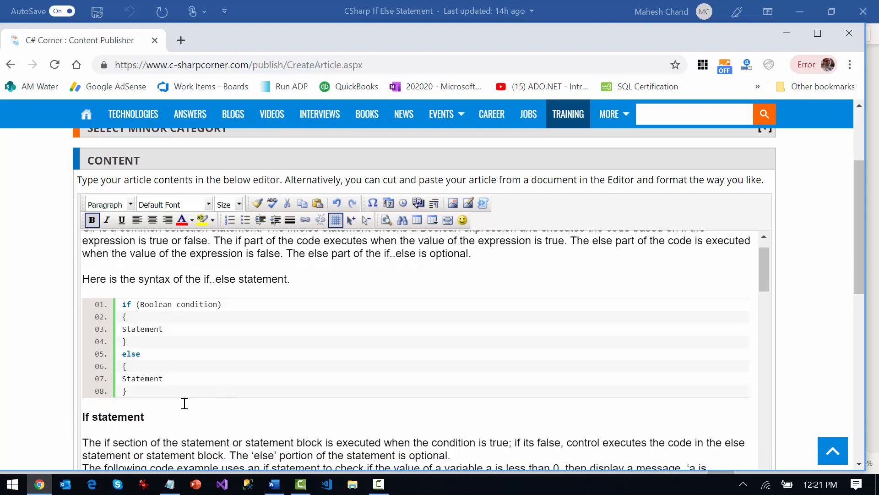
left_click(472, 415)
key("Delete")
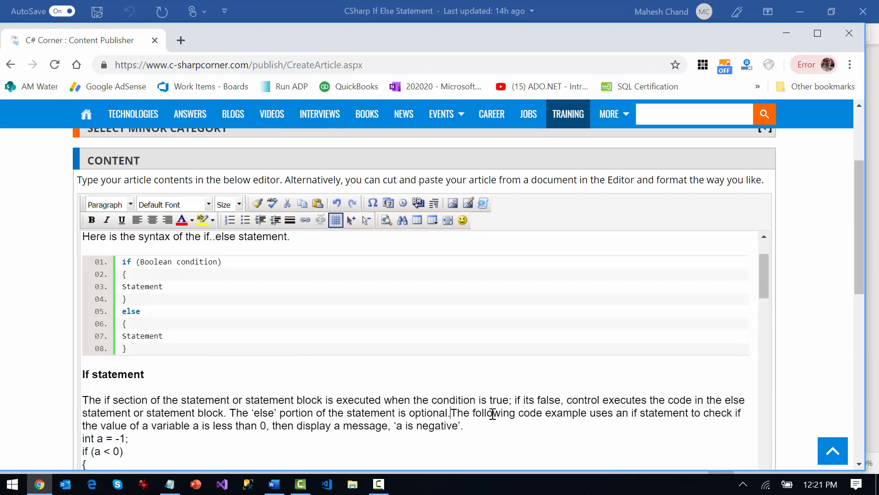
key("Return")
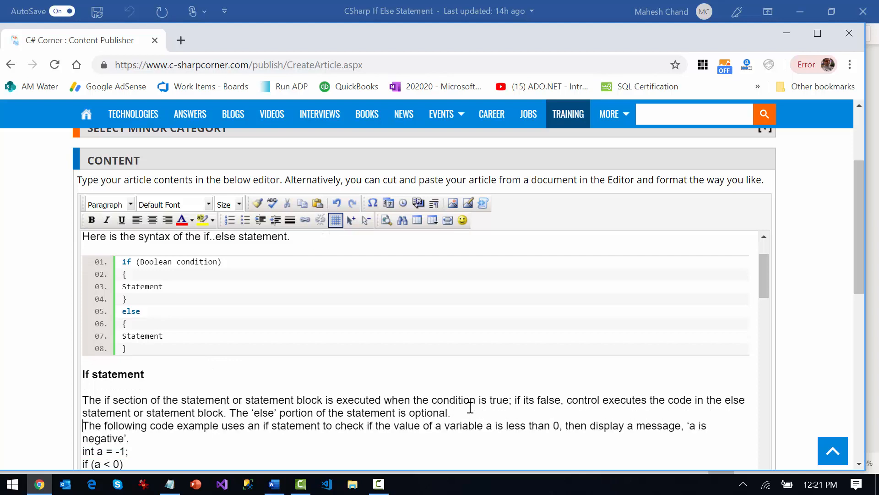
key("Return")
scroll(491, 392, "down", 5)
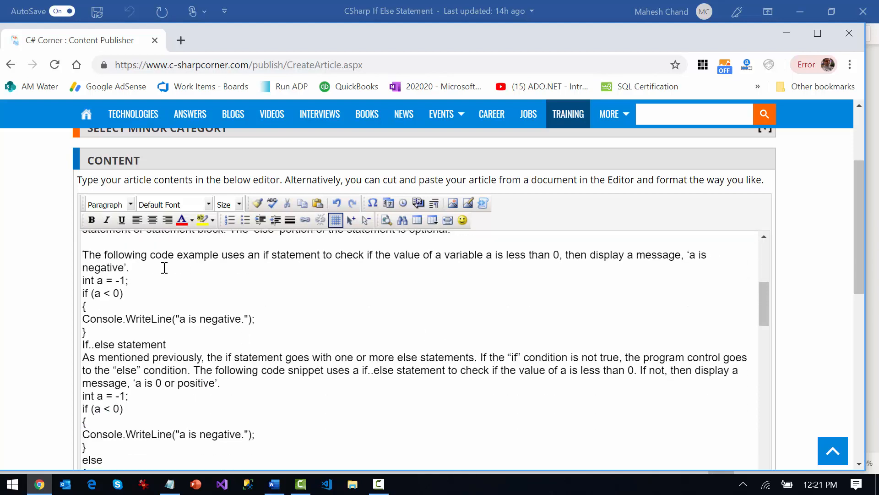
left_click(190, 270)
key("Return")
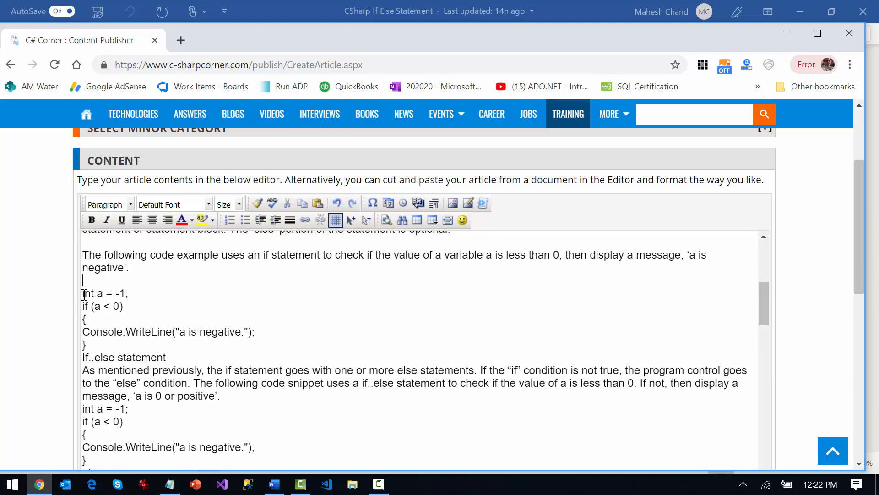
Cut the plain code example under "If statement" and reinsert it as a C# syntax-highlighted code block
triple_click(99, 345)
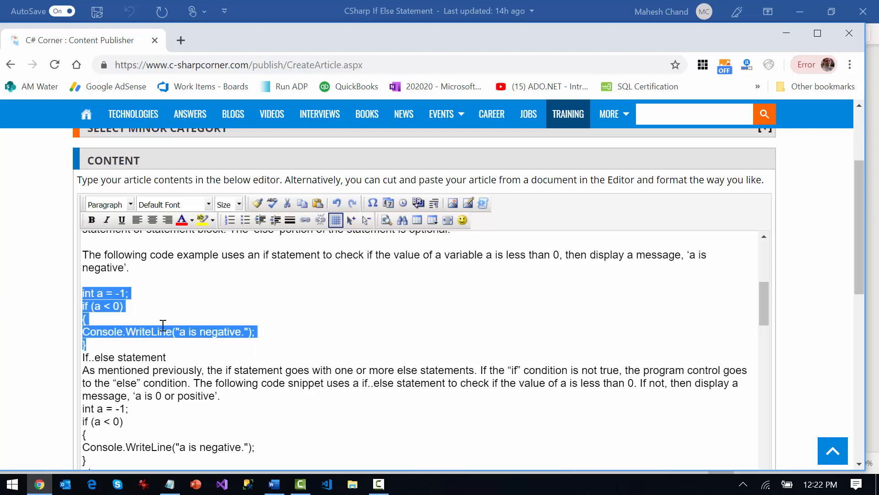
key("ctrl+x")
key("Return")
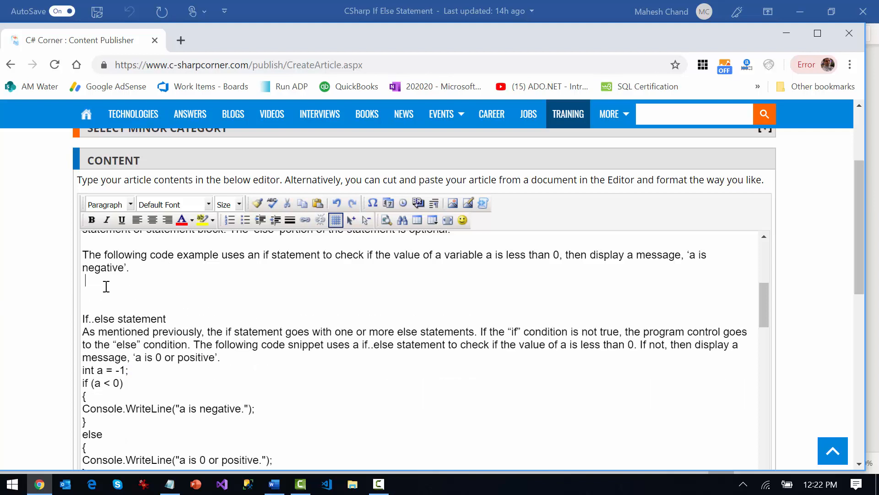
key("Return")
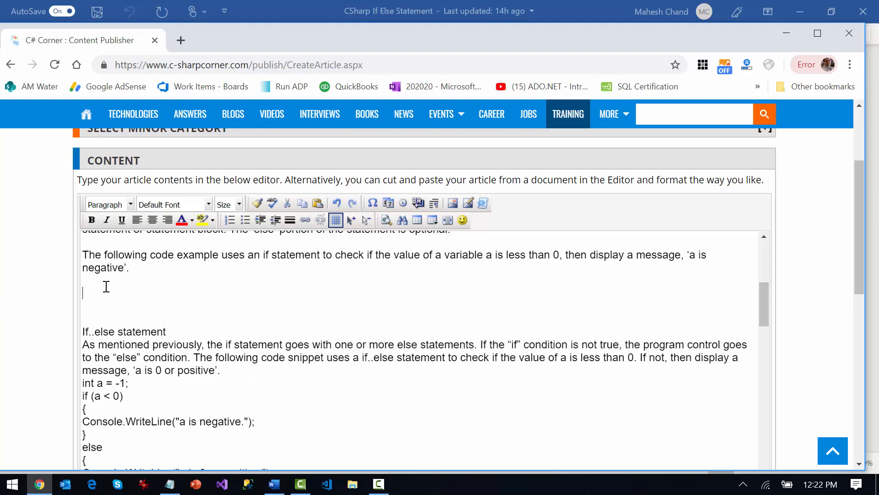
left_click(482, 206)
key("ctrl+v")
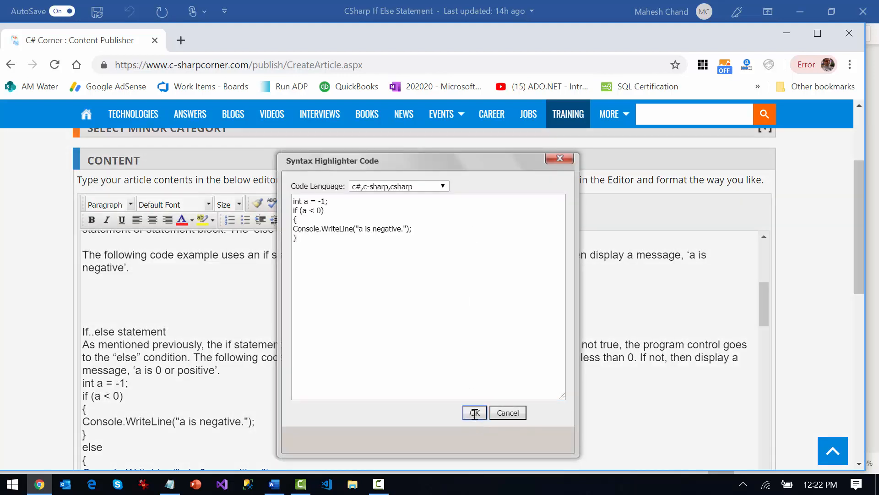
left_click(474, 414)
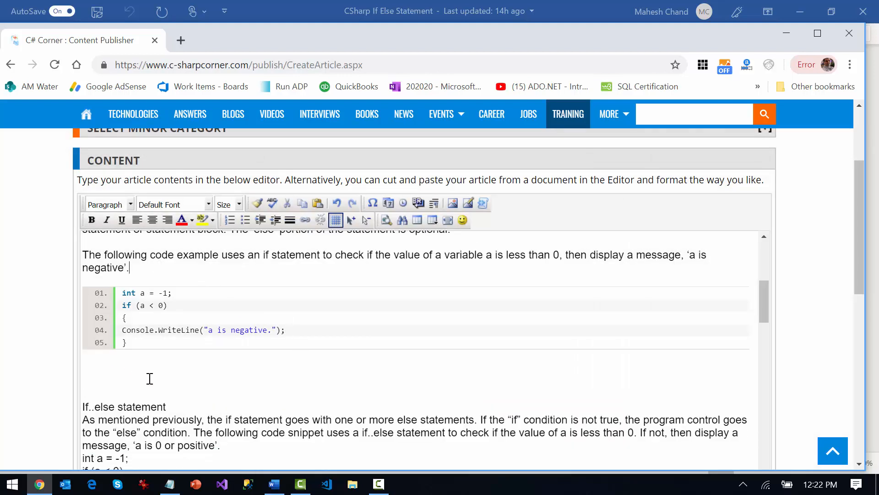
Delete the surplus blank lines between the "a is negative" code block and the "If..else statement" heading
left_click(165, 365)
key("Delete")
key("Delete")
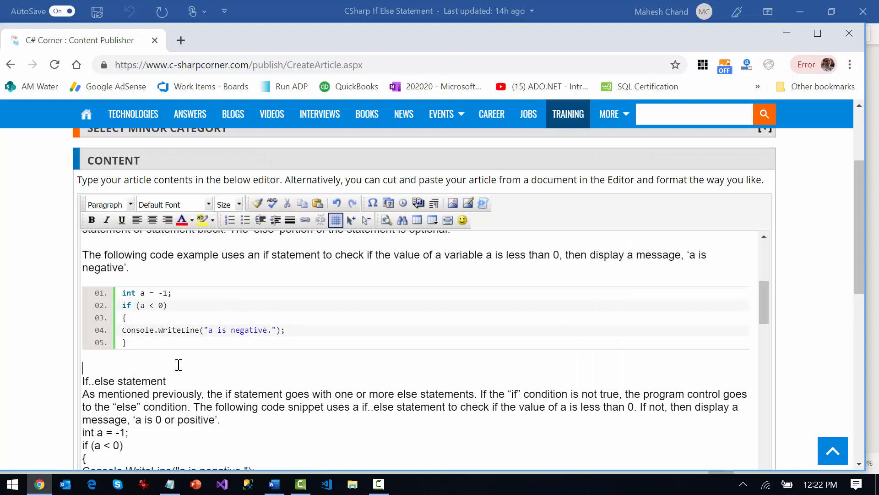
key("Delete")
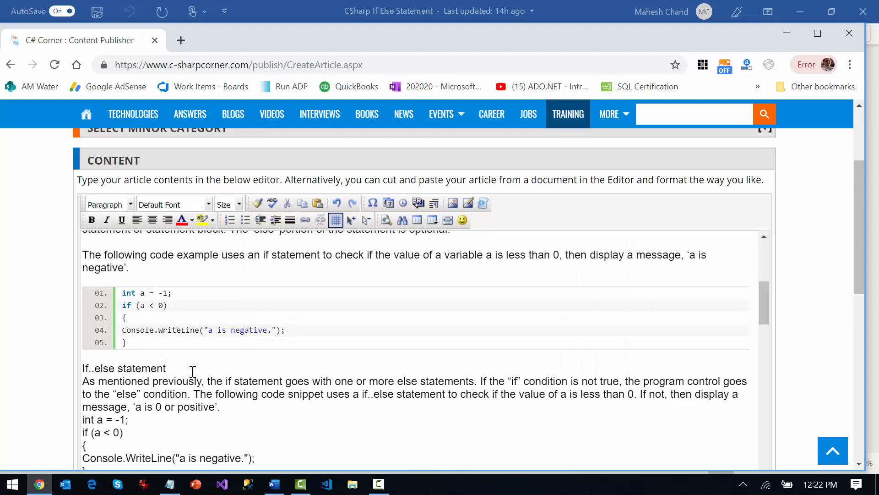
Insert a blank line below the "If..else statement" heading and make the heading bold
key("Return")
left_click_drag(170, 367, 81, 368)
left_click(92, 220)
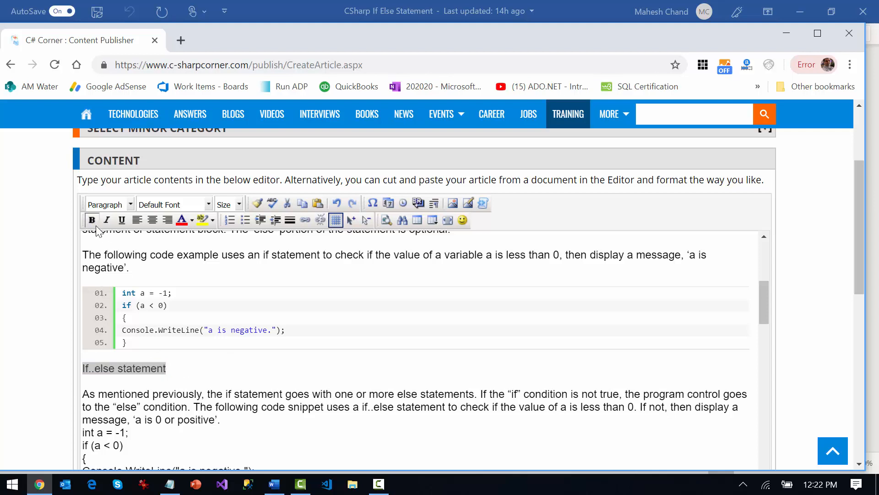
Insert blank lines below the "As mentioned previously" paragraph and above and below the sentence starting "The {} brackets are optional"
left_click(243, 420)
key("Return")
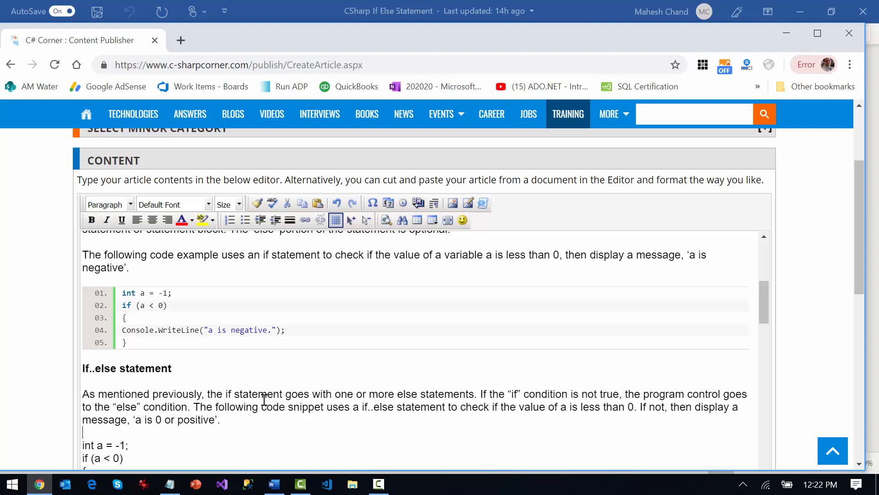
scroll(264, 399, "down", 3)
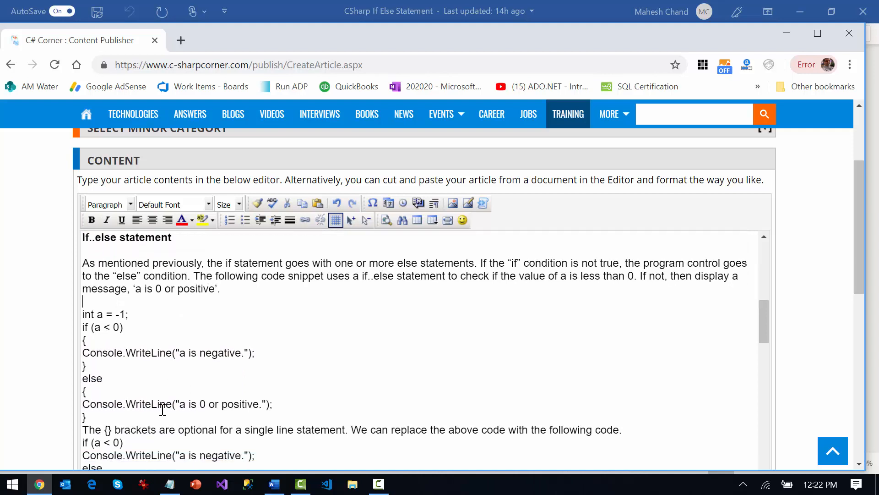
left_click(165, 415)
key("Return")
scroll(532, 353, "down", 2)
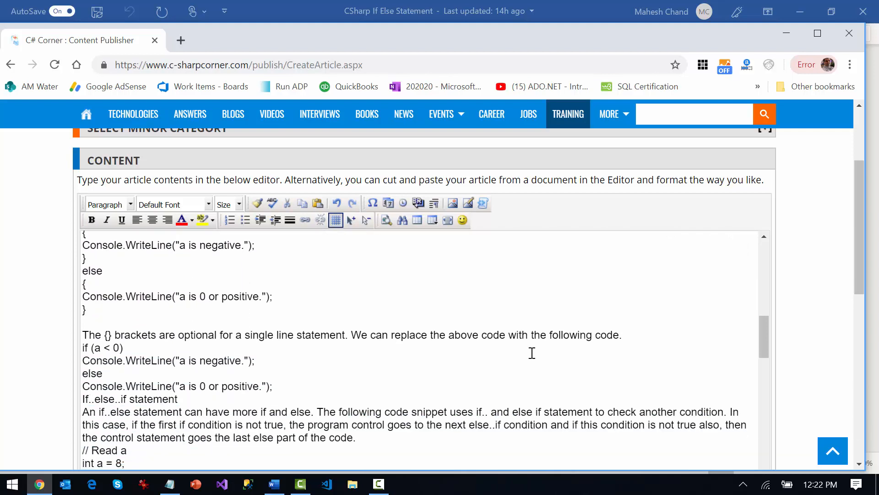
left_click(633, 337)
key("Return")
Cut the plain if..else code under the "As mentioned previously" paragraph and reinsert it as a C# syntax-highlighted code block
left_click(101, 310)
scroll(96, 316, "up", 3)
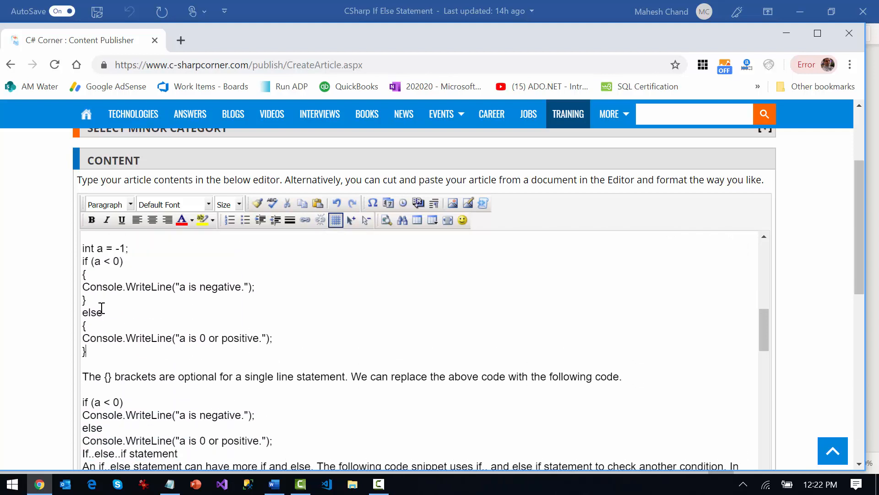
left_click(84, 321, "shift")
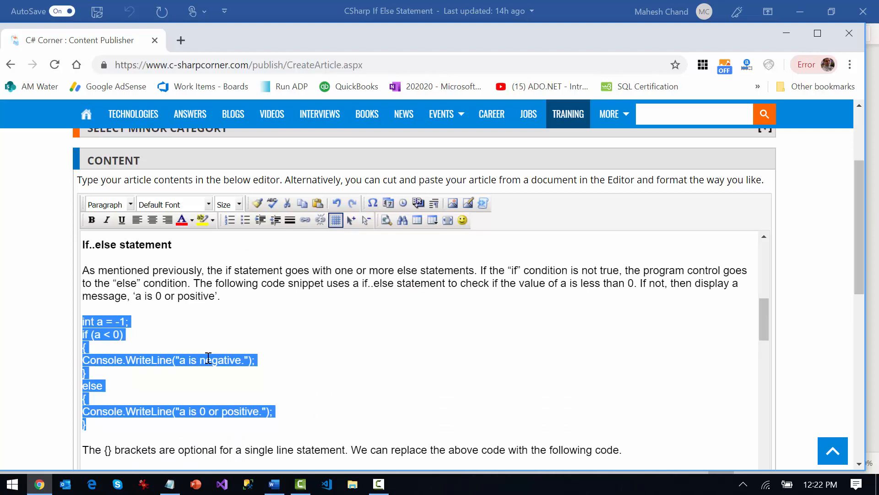
key("ctrl+x")
left_click(483, 203)
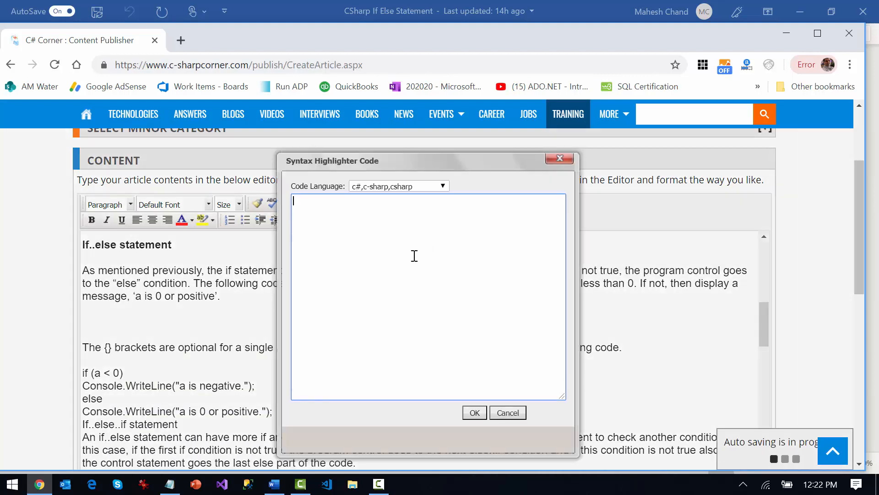
key("ctrl+v")
left_click(475, 412)
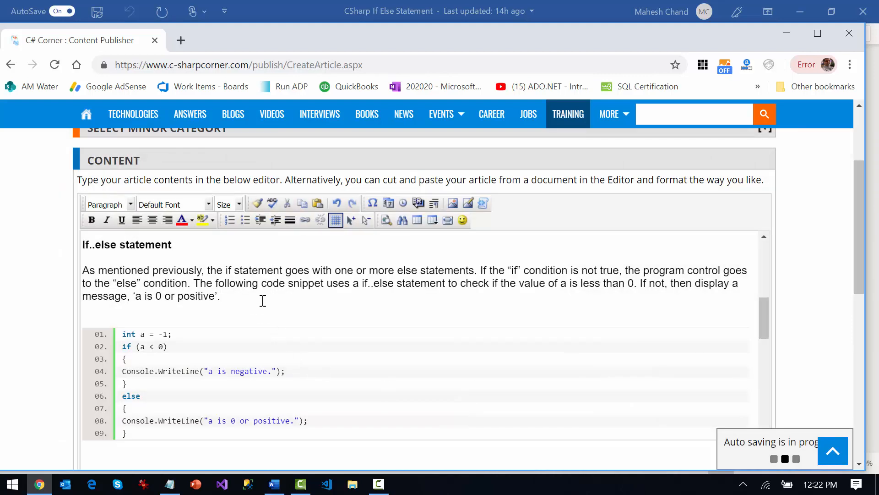
Delete the surplus blank lines above and below the highlighted if..else code block
key("Delete")
key("Delete")
key("Delete")
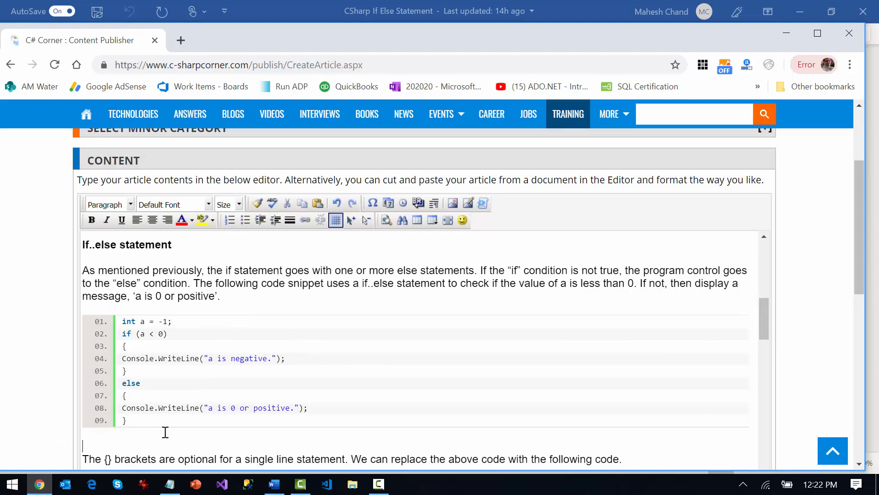
scroll(350, 412, "down", 2)
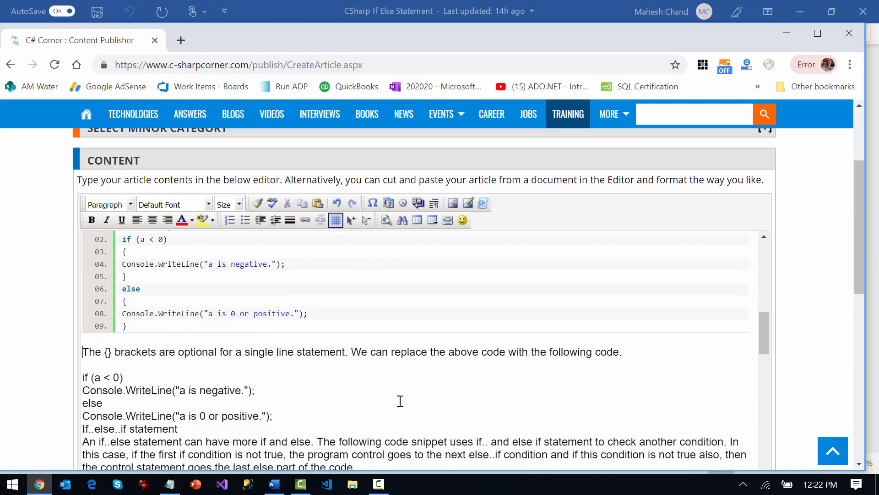
Insert a blank line between the brace-free if..else code and the "If..else..if statement" heading
left_click(290, 415)
key("Delete")
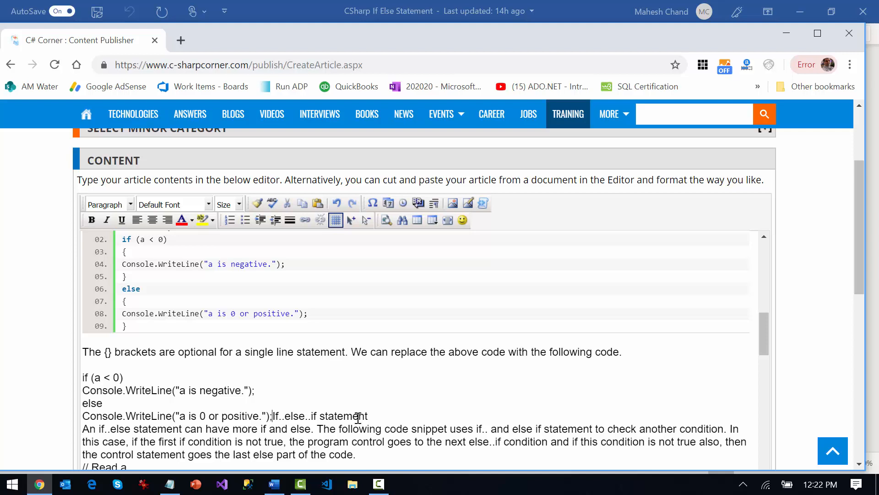
key("Return")
key("Return")
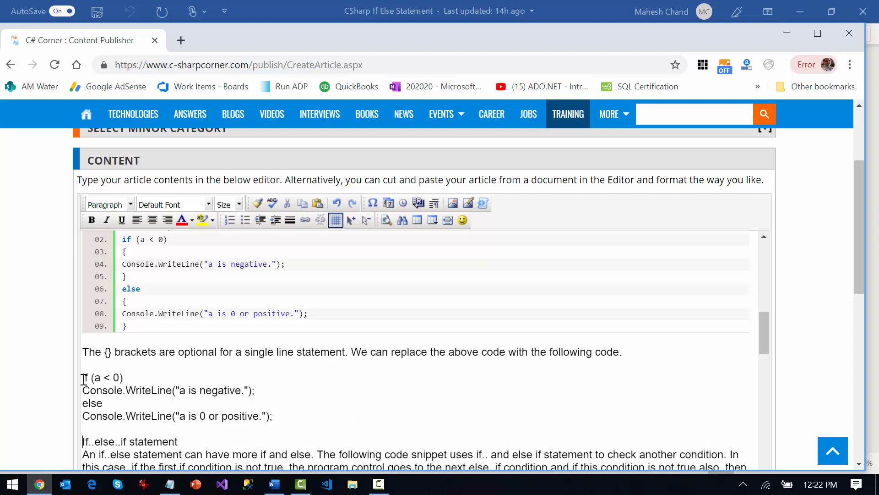
Cut the plain brace-free if..else code and reinsert it as a C# syntax-highlighted code block
left_click_drag(82, 379, 287, 417)
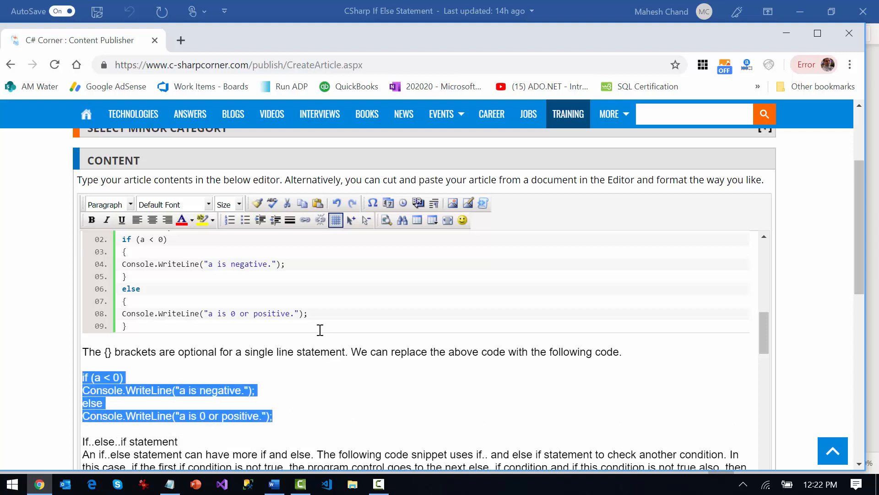
key("Delete")
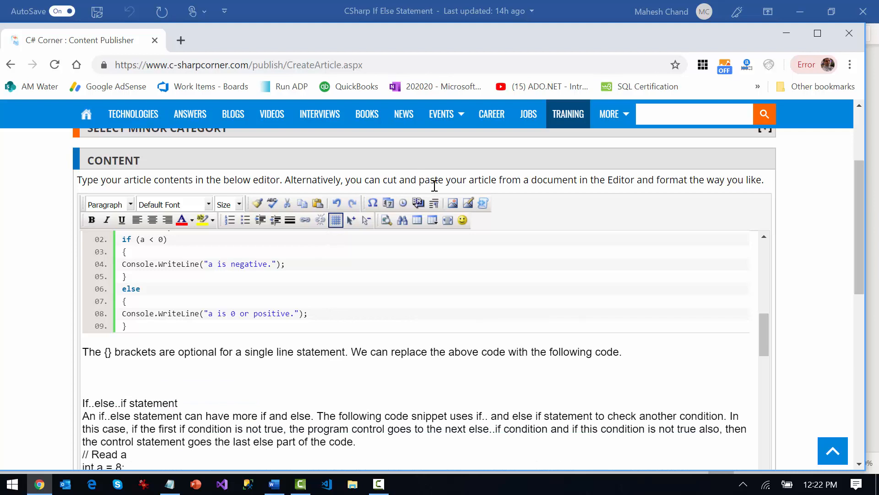
left_click(482, 203)
key("ctrl+v")
left_click(474, 413)
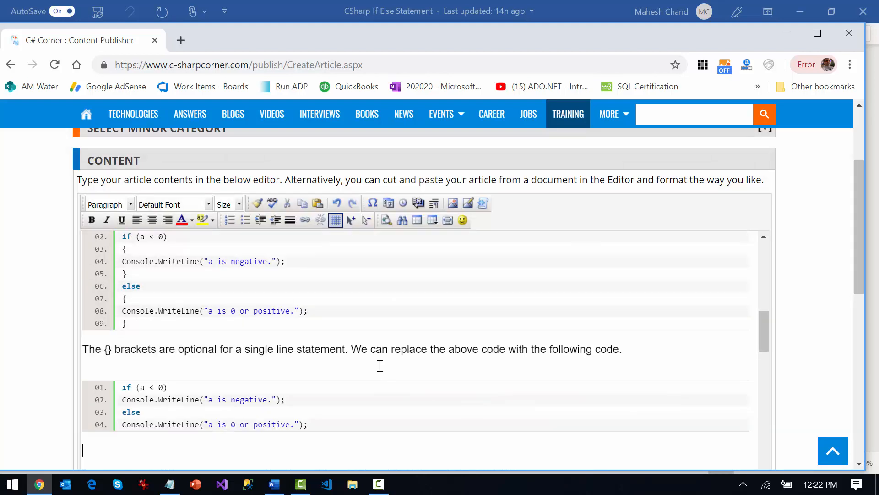
Delete the surplus blank lines above and below the four-line highlighted if..else code block
scroll(583, 236, "down", 3)
scroll(526, 324, "up", 2)
left_click(638, 301)
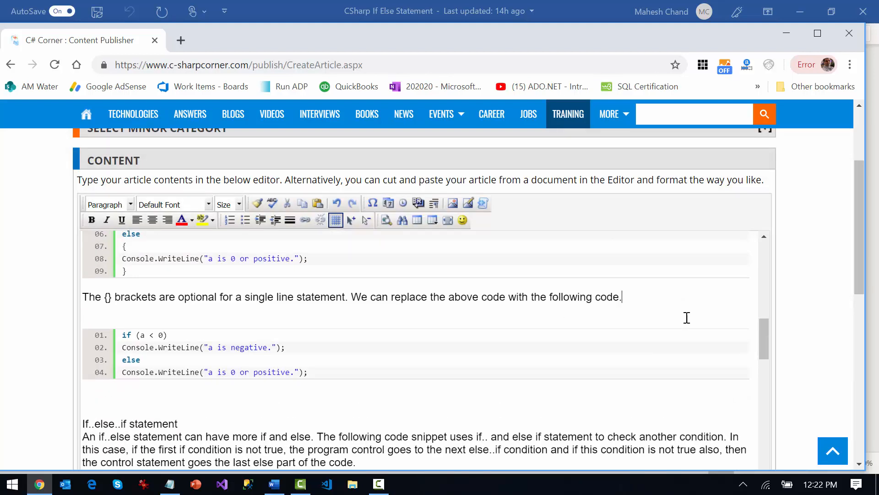
key("Delete")
key("Delete")
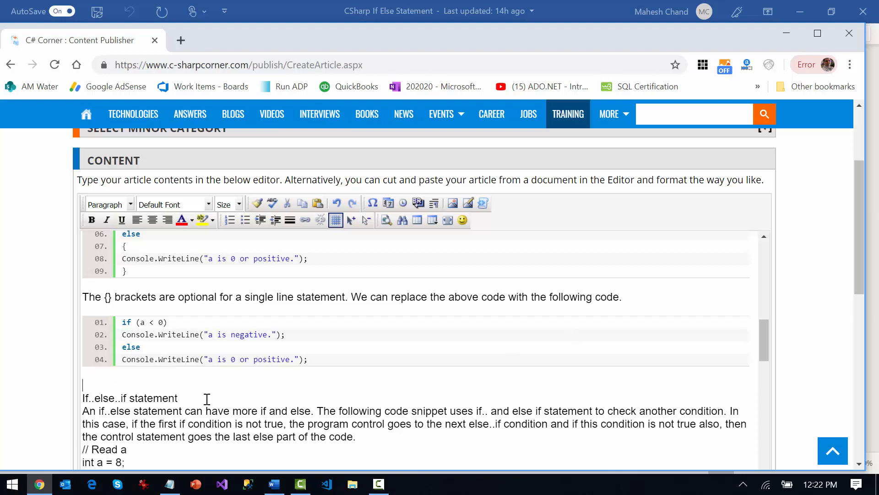
key("Delete")
Insert a blank line below the "If..else..if statement" heading and make the heading bold
left_click(208, 387)
key("Return")
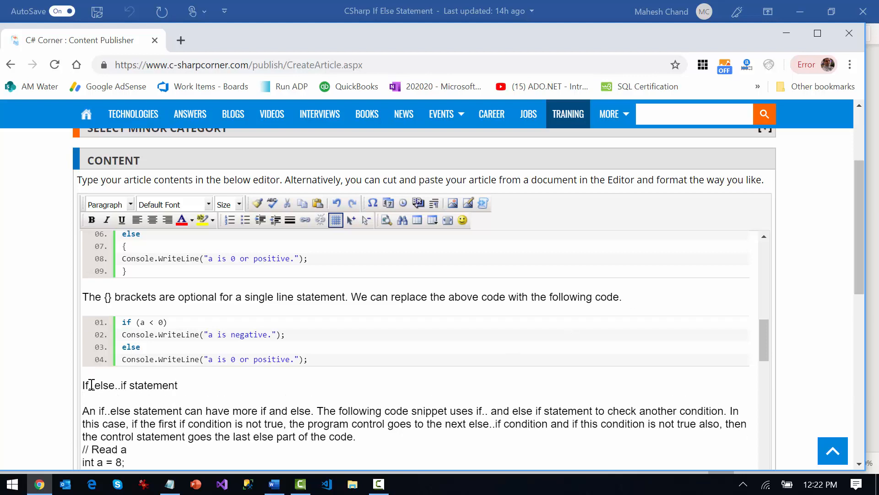
left_click_drag(82, 388, 194, 386)
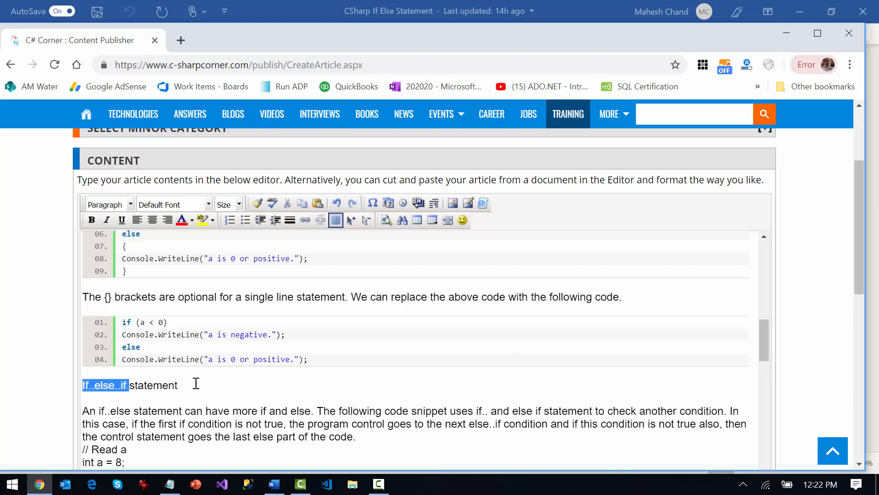
left_click(92, 220)
Insert a blank line below the paragraph starting "An if..else statement can have more if and else"
left_click(361, 436)
key("Return")
scroll(354, 406, "down", 3)
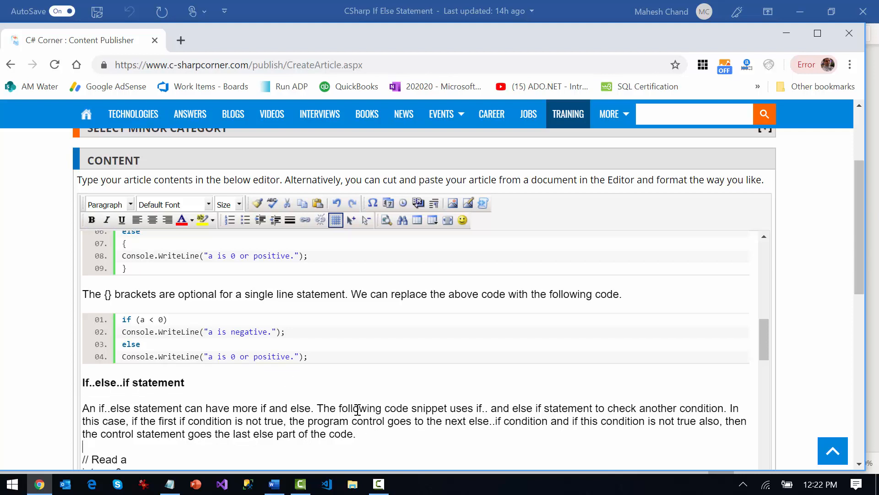
Insert blank lines above and below the "Nested if else" heading and make the heading bold
scroll(142, 412, "down", 2)
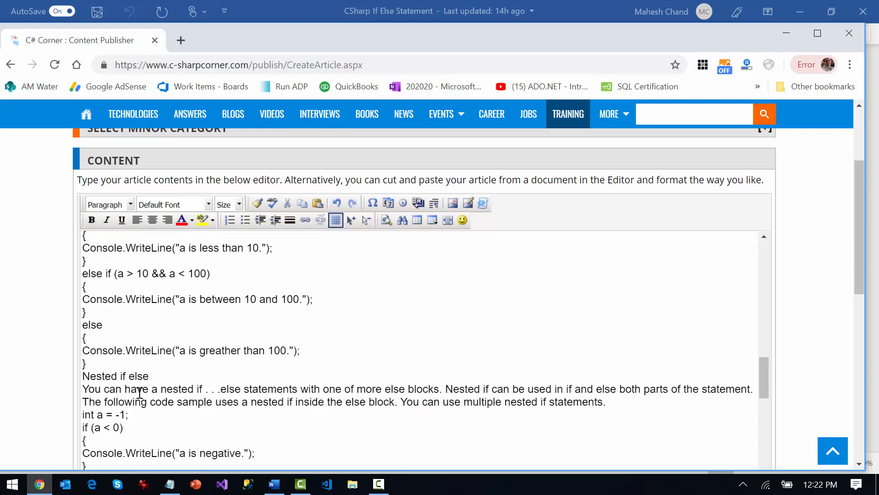
scroll(139, 395, "up", 1)
left_click(84, 391)
key("Return")
left_click(175, 404)
key("Return")
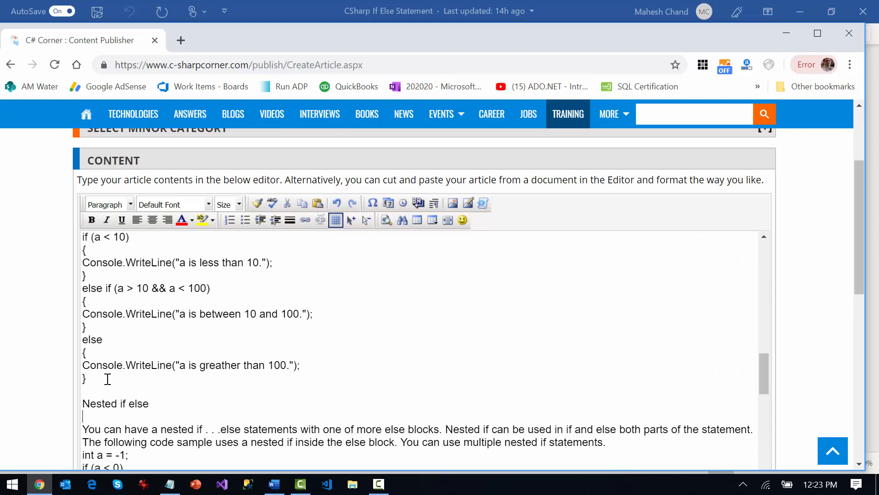
left_click_drag(83, 403, 156, 405)
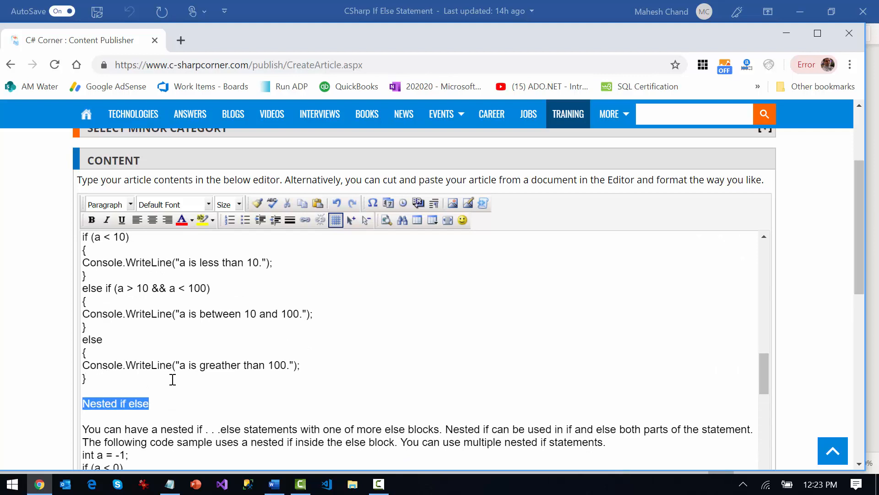
left_click(92, 219)
Cut the plain else-if code starting with "// Read a" and reinsert it as a C# syntax-highlighted code block
left_click(94, 374)
scroll(91, 351, "up", 3)
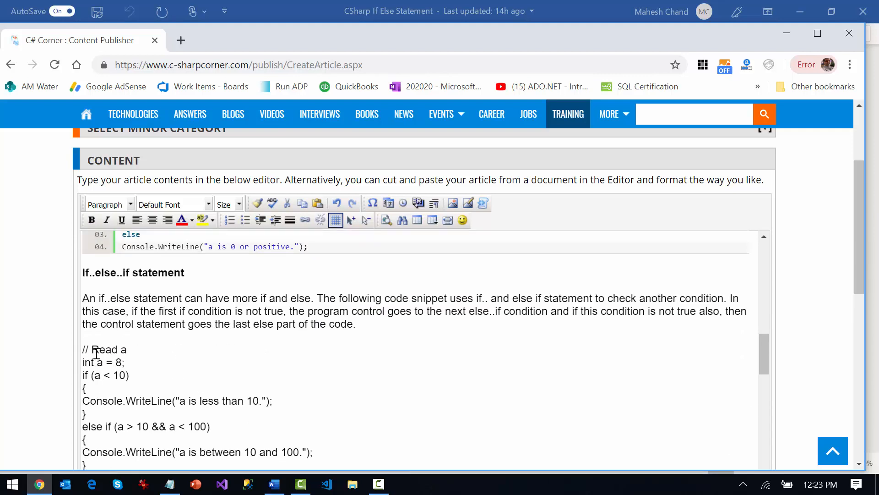
left_click(84, 352, "shift")
key("ctrl+x")
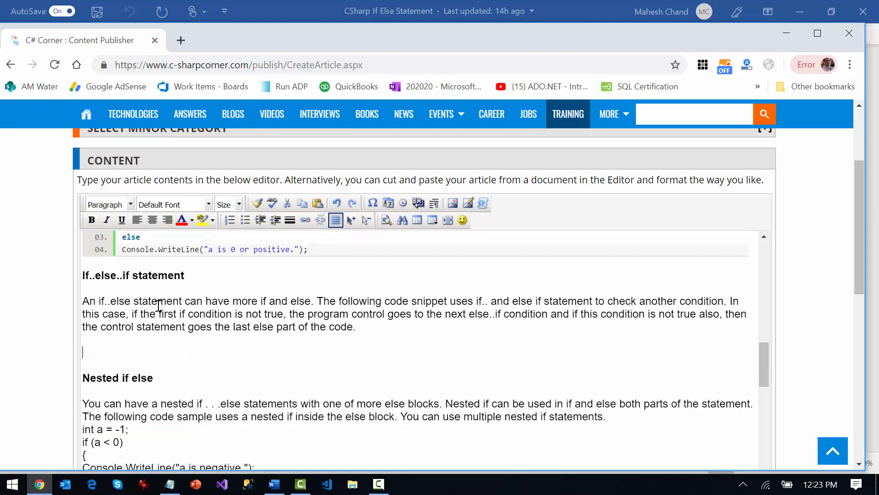
left_click(483, 203)
key("ctrl+v")
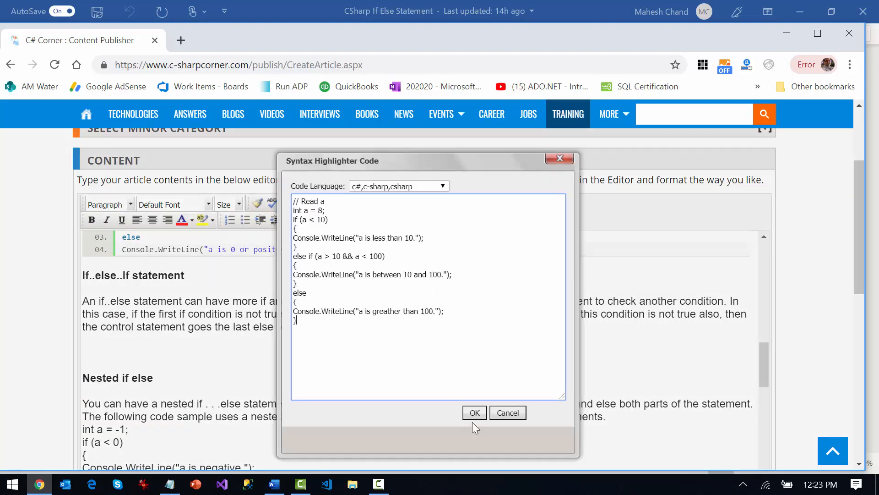
left_click(474, 412)
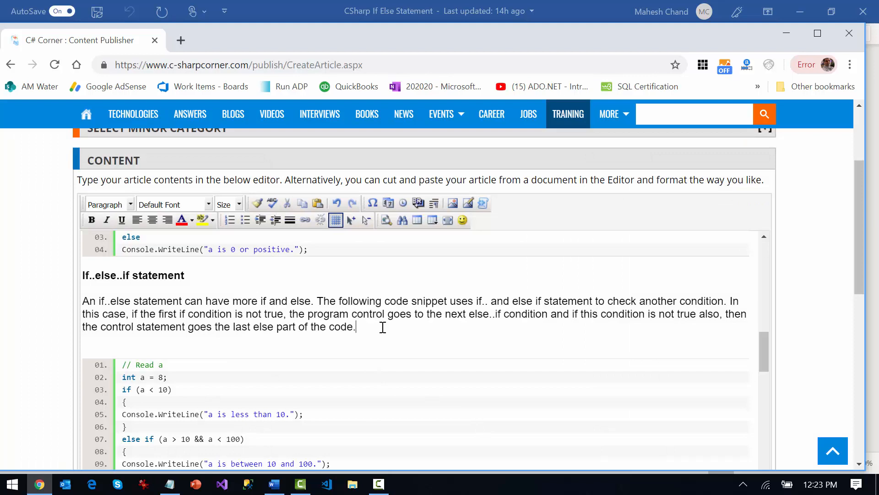
Delete the surplus blank line between the highlighted else-if code block and the "Nested if else" heading
scroll(383, 327, "down", 5)
left_click(180, 335)
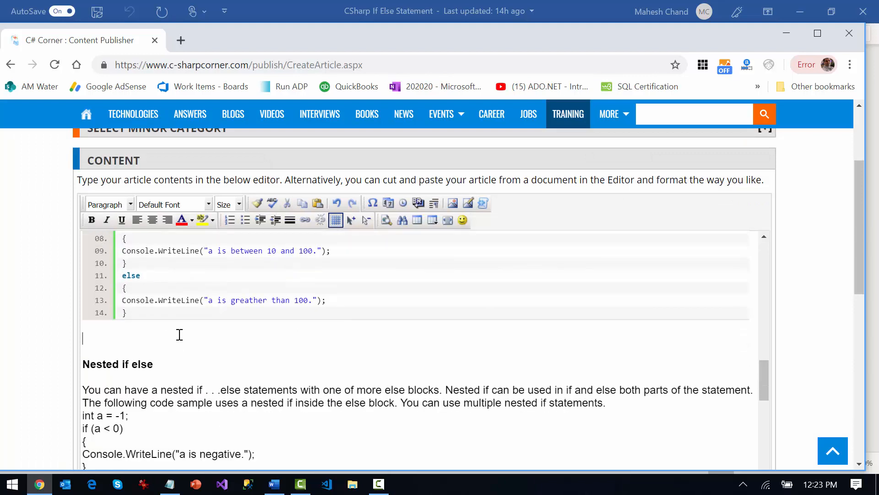
key("Delete")
Insert a blank line between the "You can have a nested if" paragraph and the code below it
left_click(613, 377)
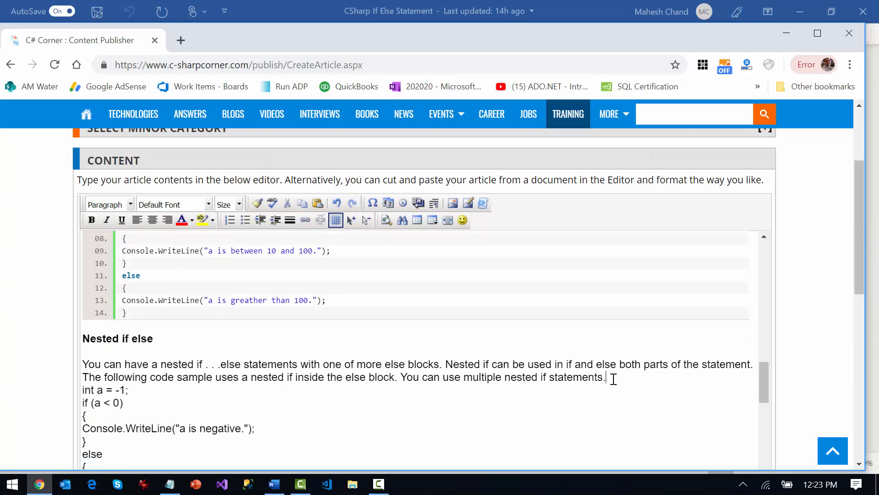
key("Delete")
key("Return")
key("Return")
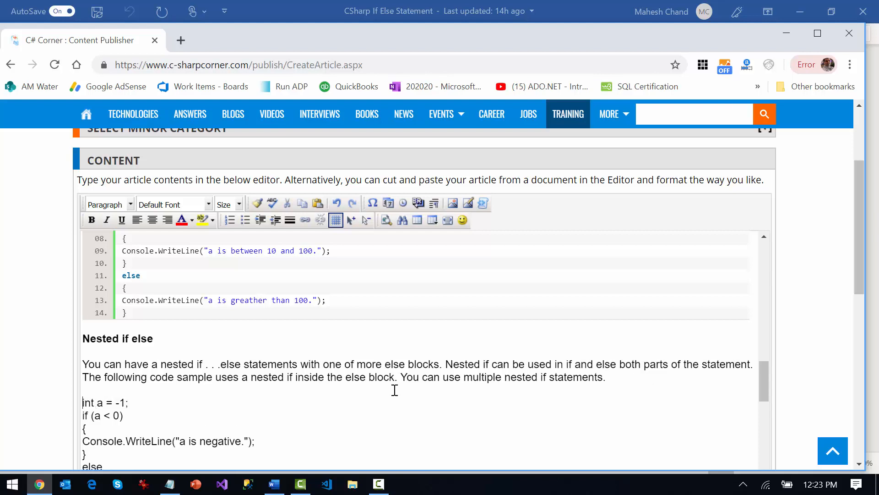
Cut the plain nested if..else code and reinsert it as a C# syntax-highlighted code block
scroll(243, 382, "down", 2)
scroll(140, 400, "down", 2)
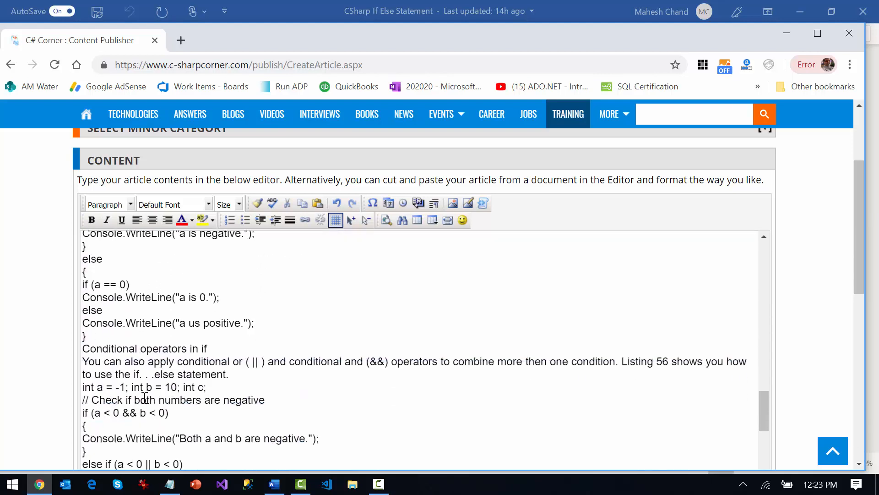
left_click(124, 334, "shift")
key("ctrl+x")
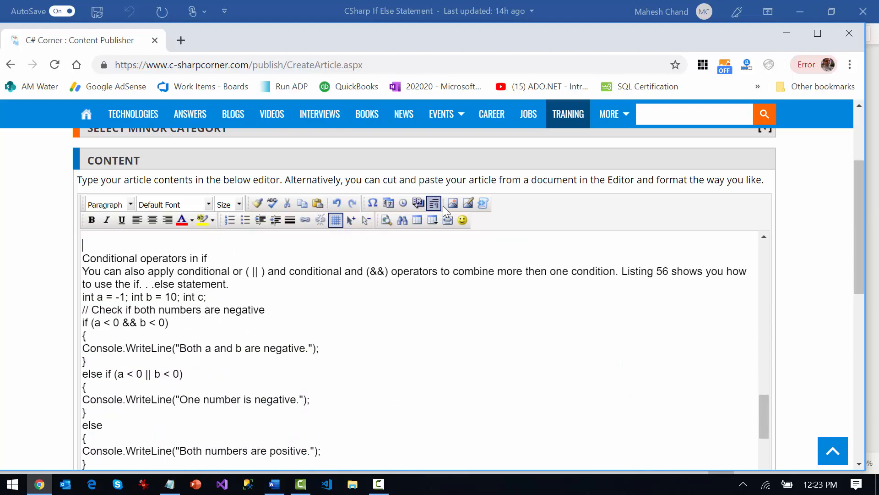
left_click(483, 202)
key("ctrl+v")
left_click(472, 413)
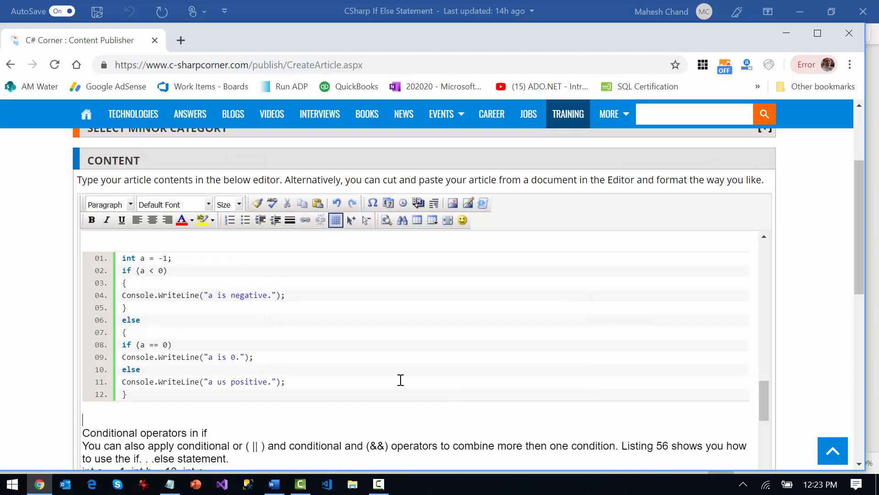
Leave a single blank line above and below the "Conditional operators in if" heading and make it bold
left_click(242, 429)
key("Return")
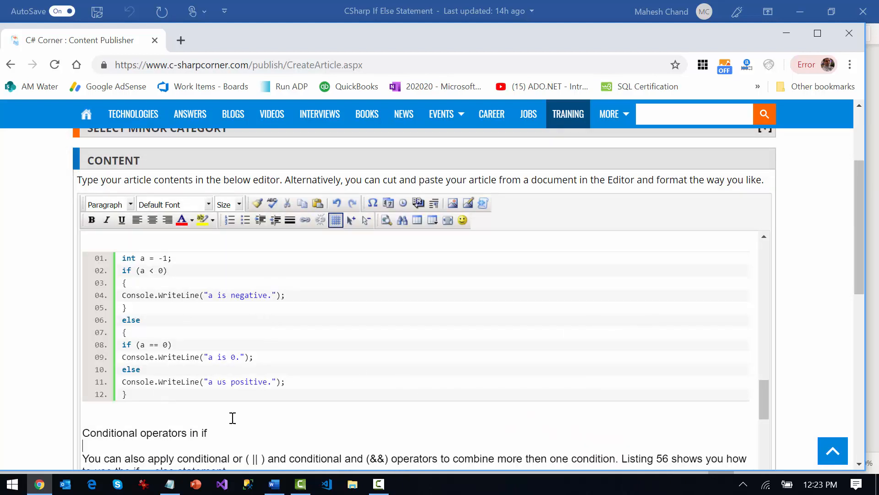
key("Delete")
triple_click(212, 412)
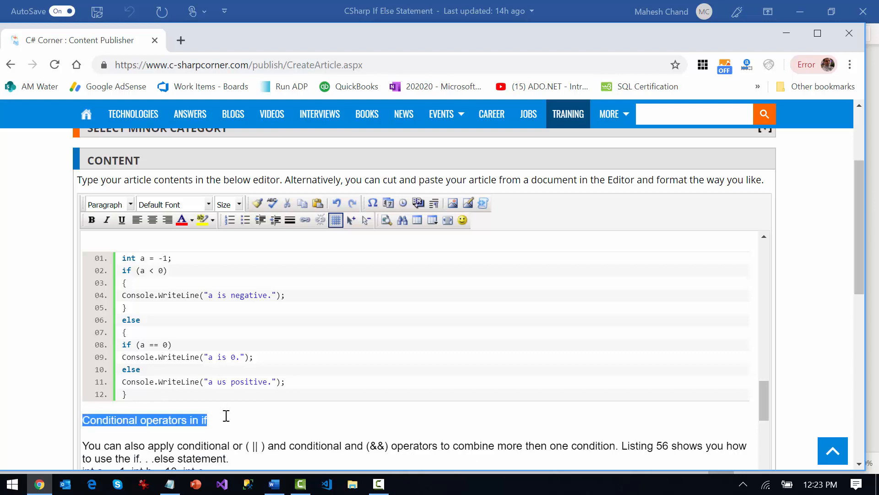
left_click(92, 223)
Insert a blank line below the paragraph starting "You can also apply conditional or"
scroll(205, 359, "down", 4)
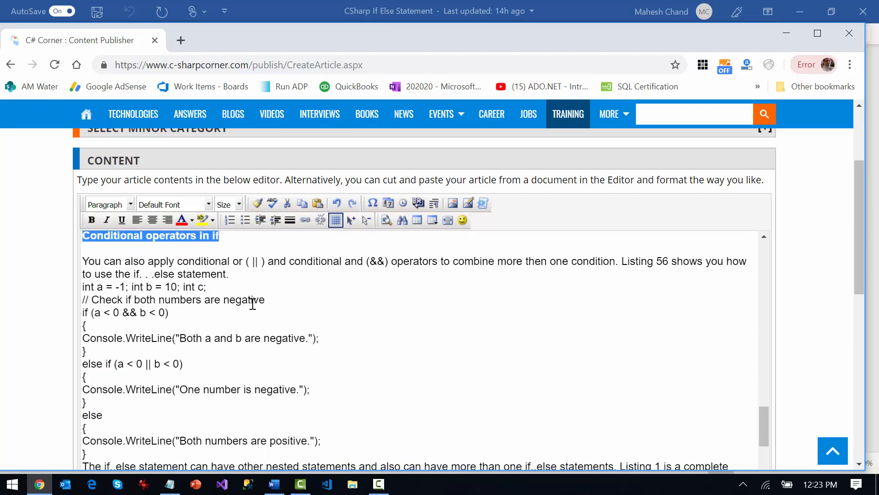
left_click(247, 273)
key("Return")
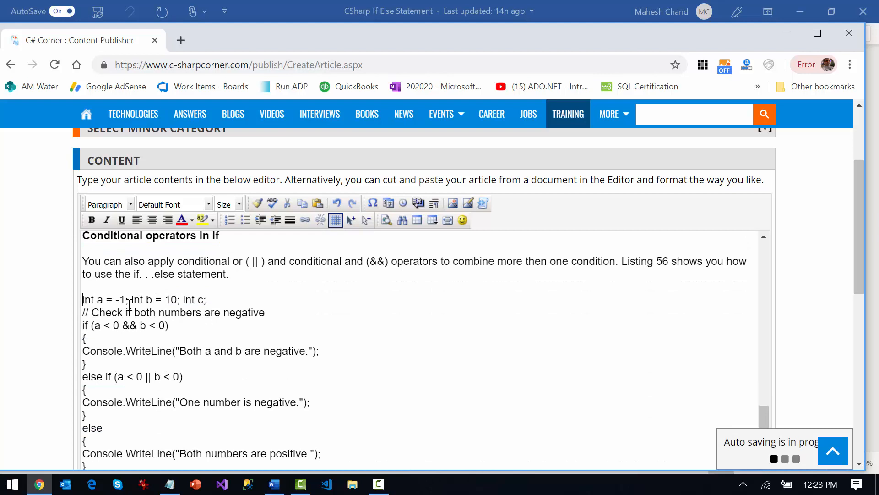
Cut the plain conditional-operators code starting with "int a = -1; int b = 10; int c;" and reinsert it as a C# syntax-highlighted code block
scroll(133, 316, "down", 3)
left_click(112, 356, "shift")
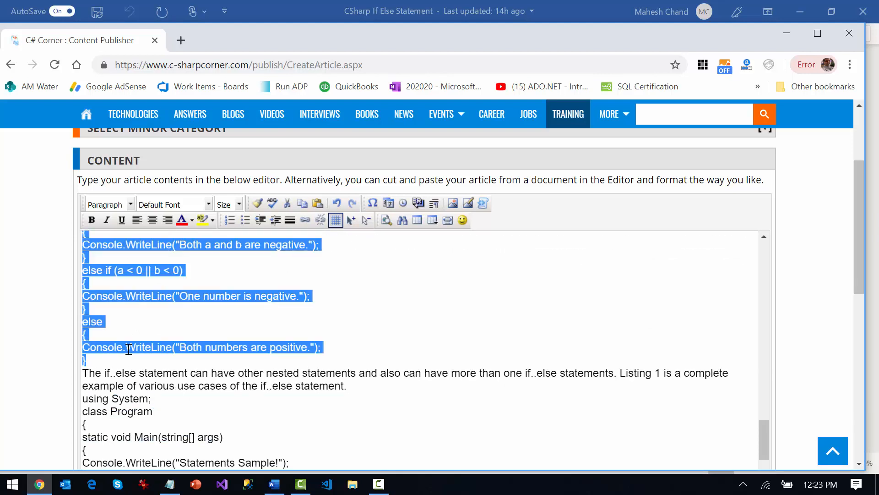
key("ctrl+x")
left_click(484, 203)
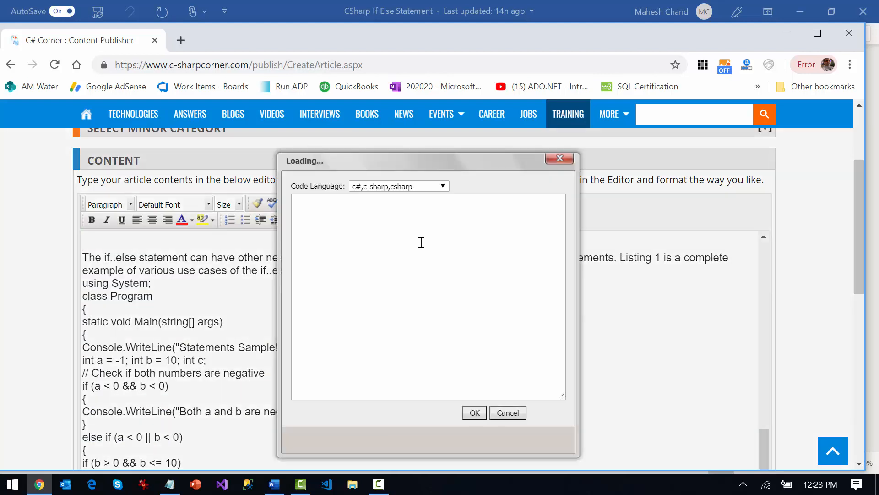
key("ctrl+v")
left_click(473, 412)
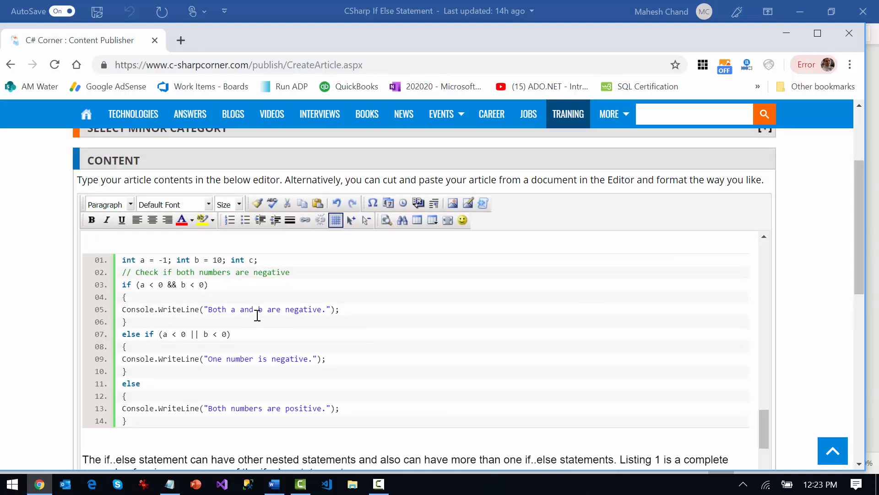
Delete the surplus blank lines above and below the highlighted conditional-operators code block
scroll(265, 356, "up", 3)
scroll(256, 373, "down", 5)
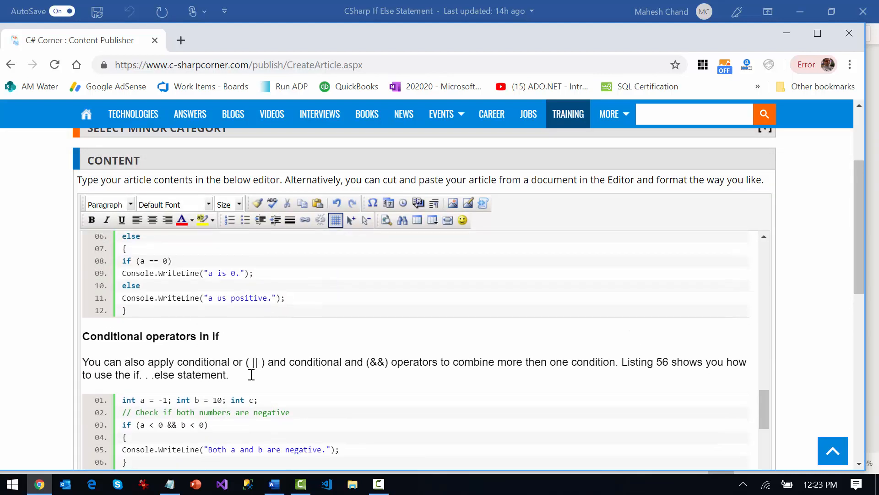
left_click(131, 371)
key("Delete")
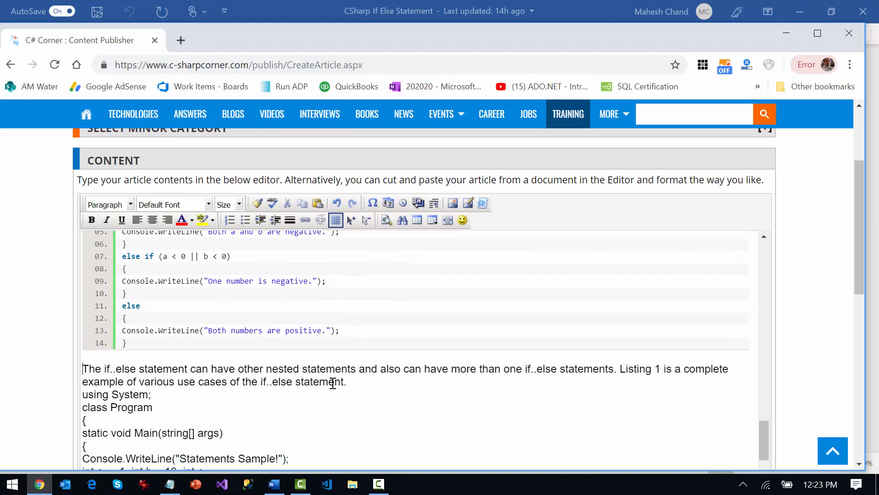
Separate the paragraph starting "The if..else statement can have other nested statements" from the "using System;" code with a blank line
left_click(363, 383)
key("Delete")
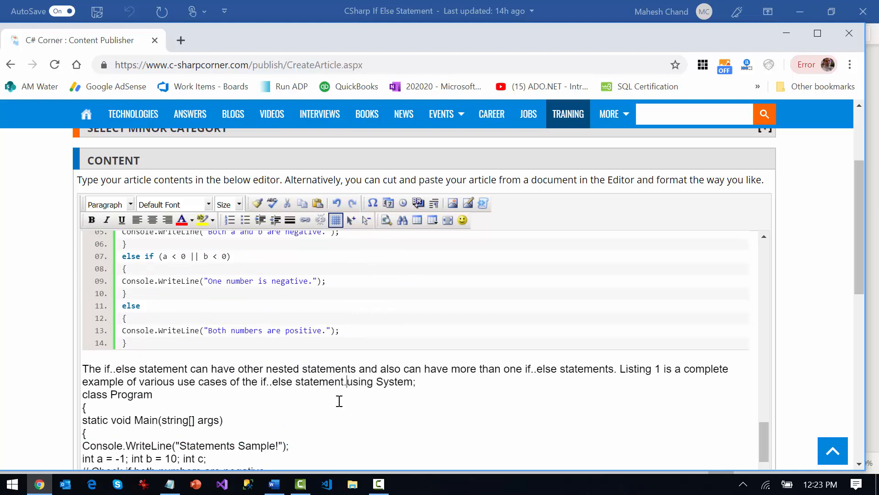
key("Return")
Cut the plain complete example code starting with "using System;" and reinsert it as a C# syntax-highlighted code block
scroll(342, 401, "down", 8)
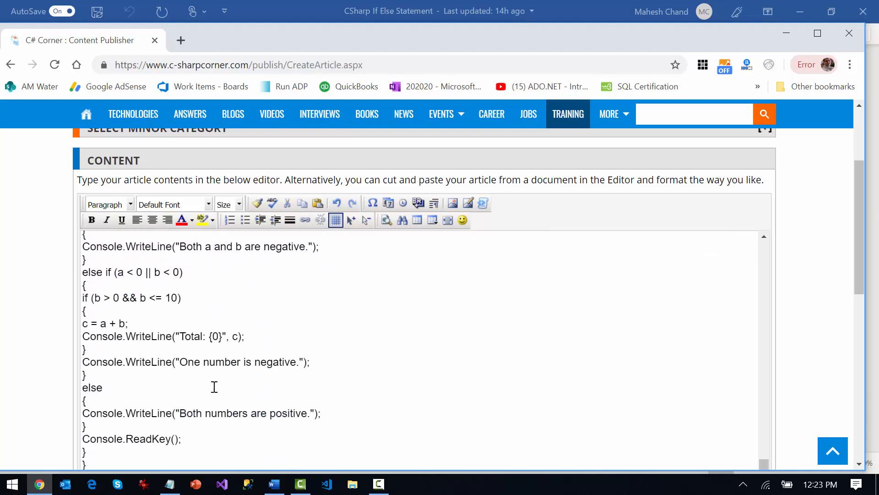
scroll(215, 387, "down", 3)
left_click(124, 402, "shift")
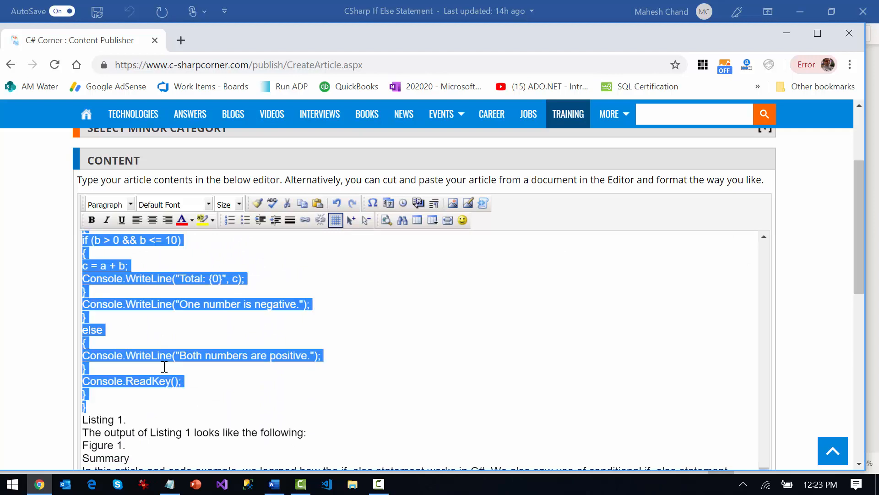
key("ctrl+x")
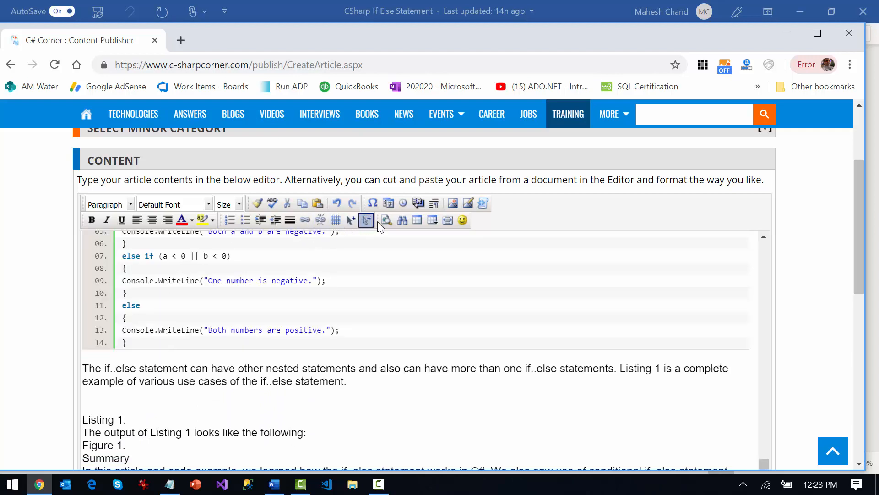
left_click(366, 220)
key("ctrl+v")
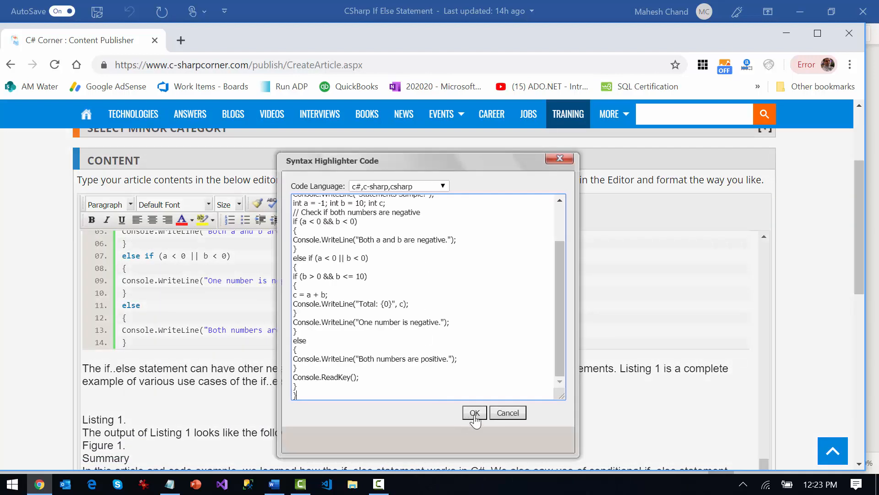
left_click(475, 413)
Delete the surplus blank line above "Listing 1." and add blank lines separating the Listing 1, output, Figure 1, Summary and closing paragraph lines
scroll(295, 377, "down", 8)
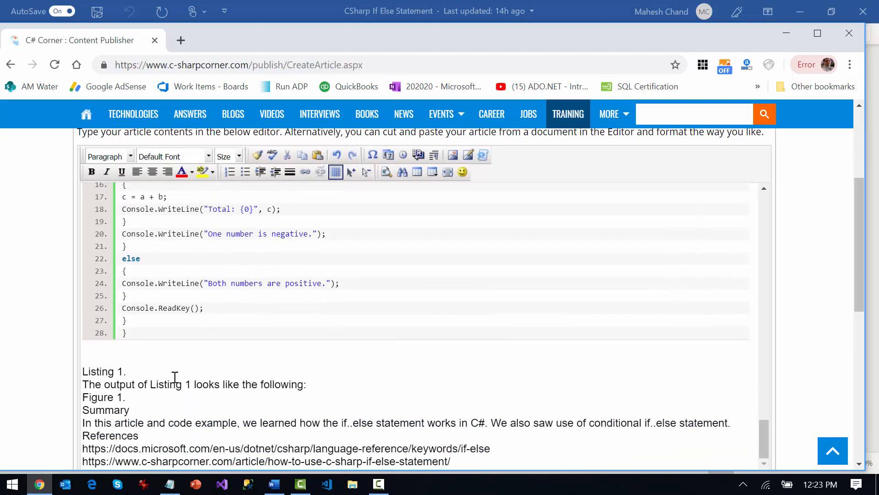
key("Delete")
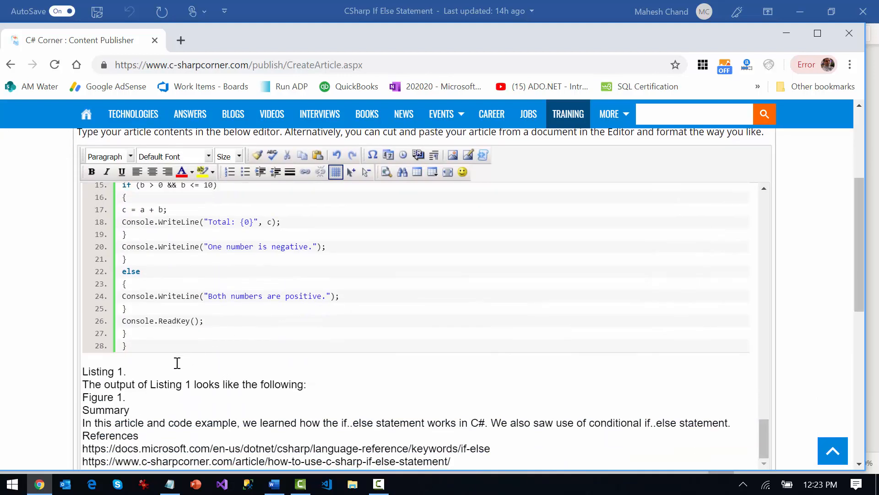
key("Return")
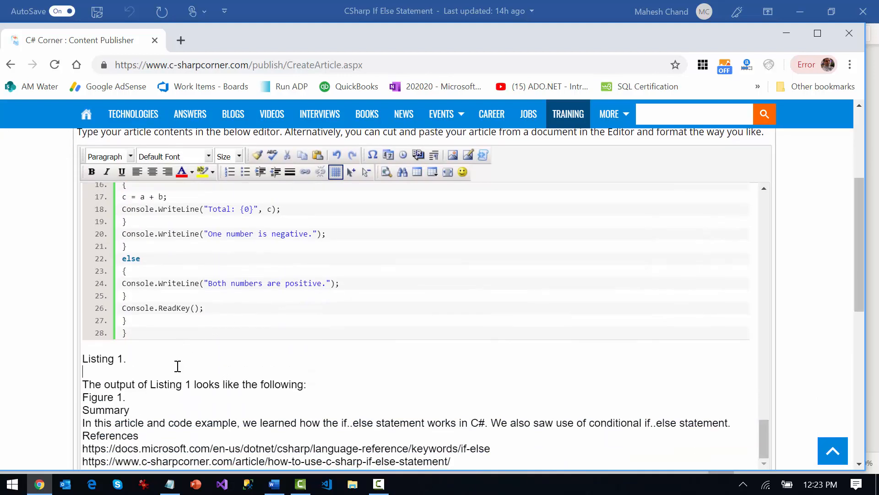
left_click(349, 383)
key("Return")
key("Return")
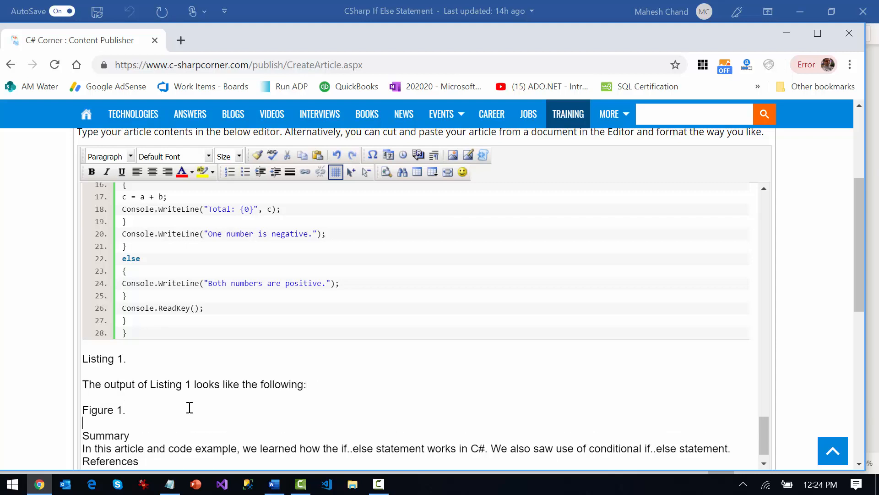
key("Return")
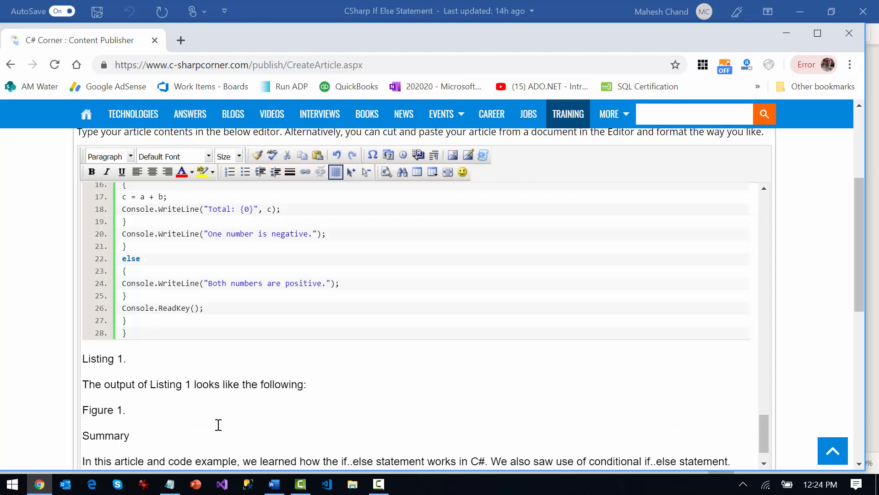
Make the "Summary" heading bold
scroll(219, 425, "down", 1)
double_click(98, 396)
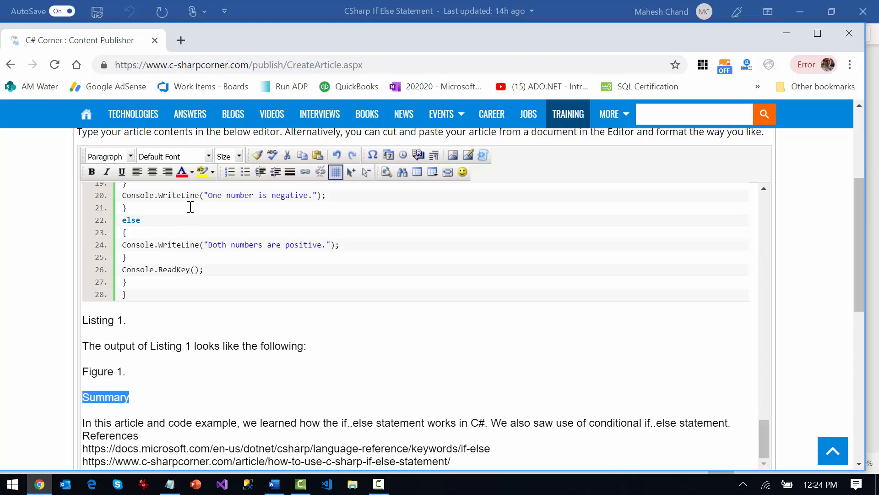
left_click(91, 172)
Add a blank line below and above the "References" heading
left_click(173, 433)
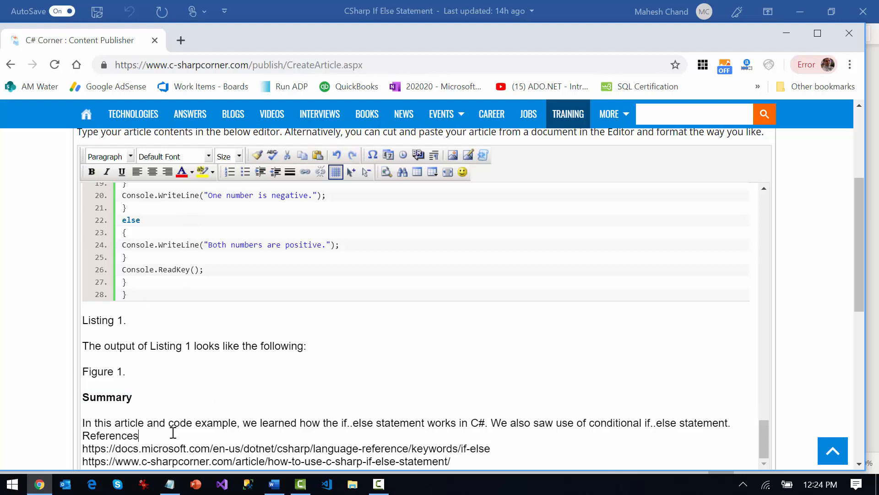
key("Return")
scroll(734, 425, "down", 10)
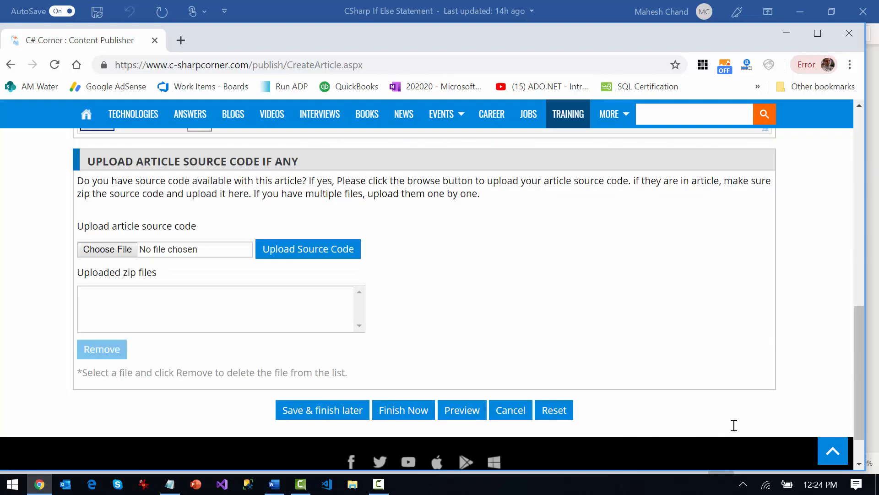
scroll(734, 425, "up", 5)
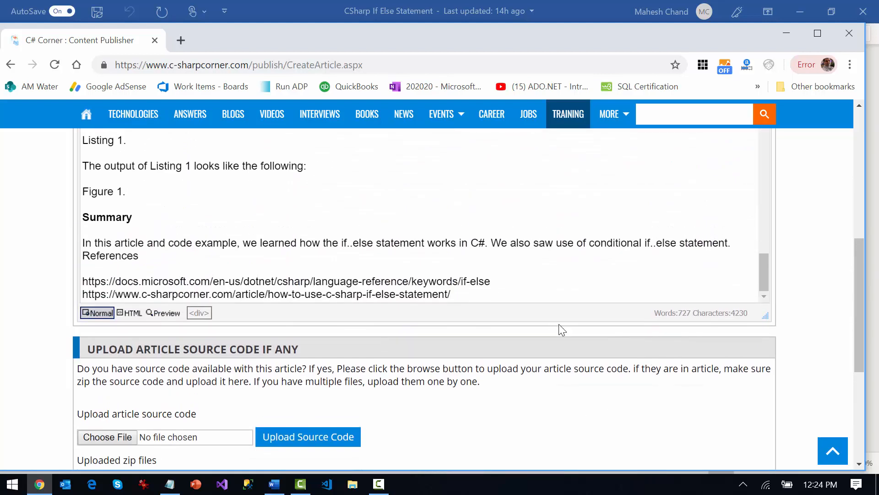
key("Return")
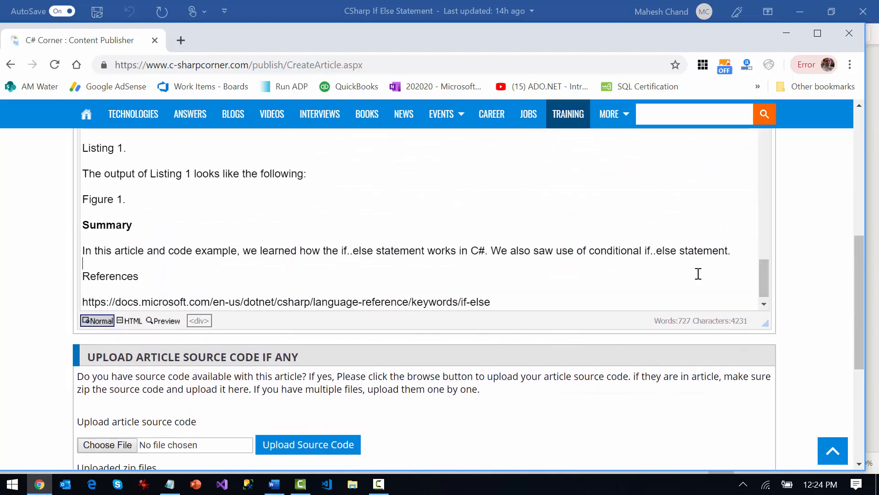
Make the "References" heading bold
double_click(122, 276)
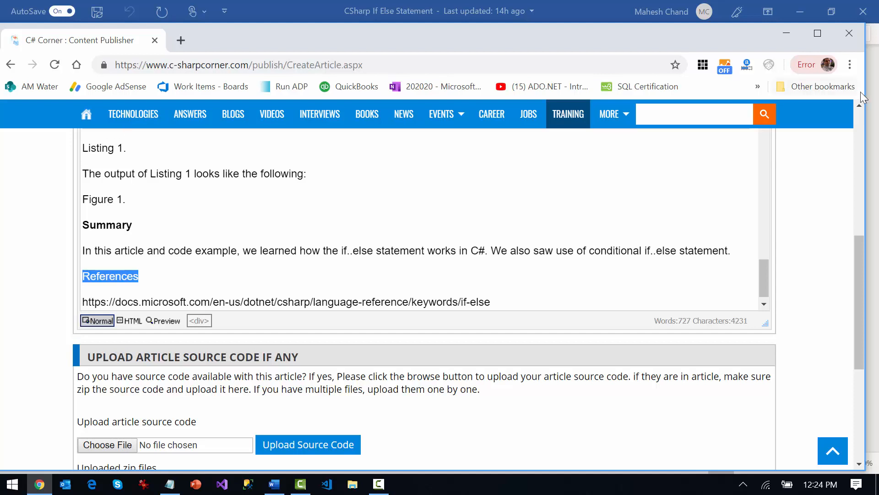
scroll(199, 278, "up", 5)
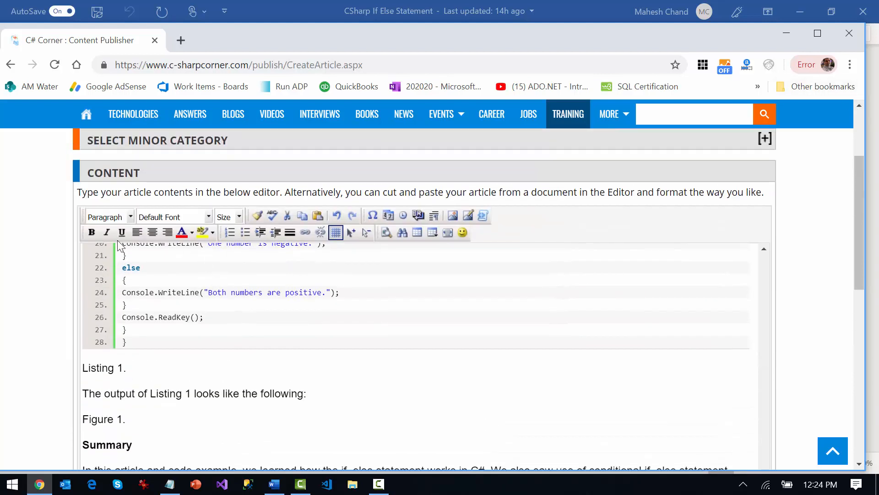
scroll(256, 405, "down", 1)
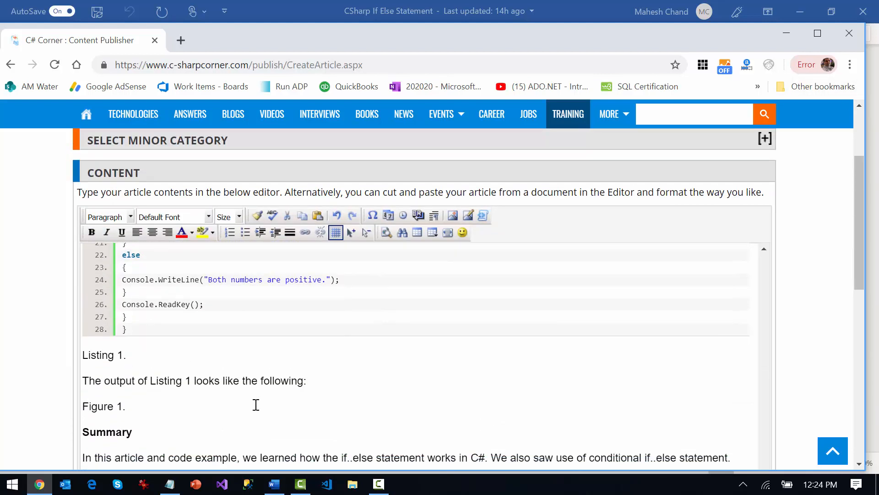
scroll(257, 398, "down", 2)
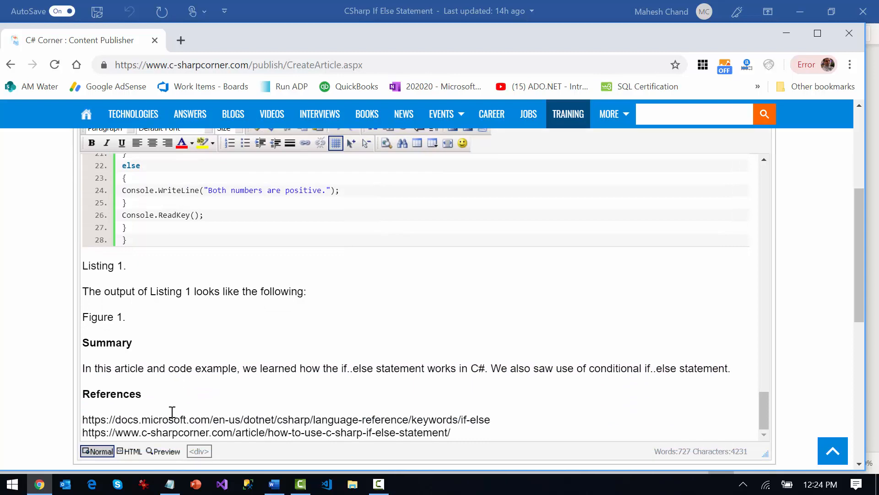
left_click(127, 339)
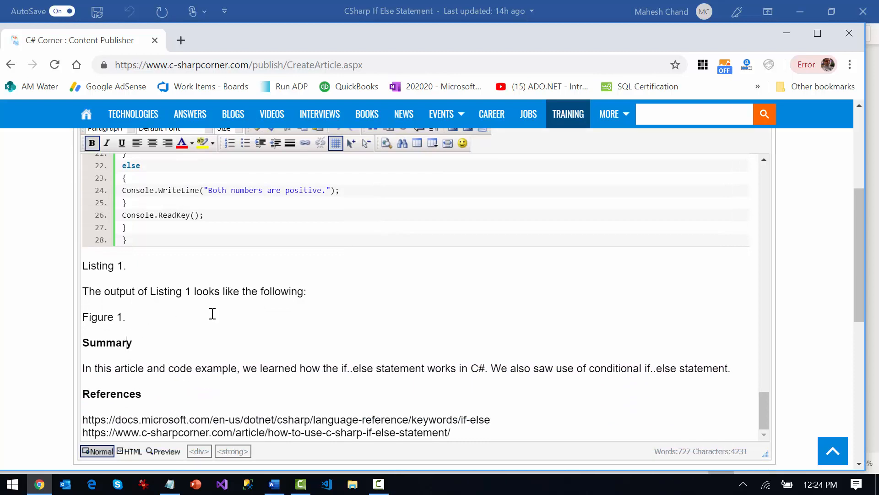
Delete the surplus blank line between the paragraph starting "The if..else statement can have other nested statements" and its highlighted code block
scroll(213, 313, "up", 8)
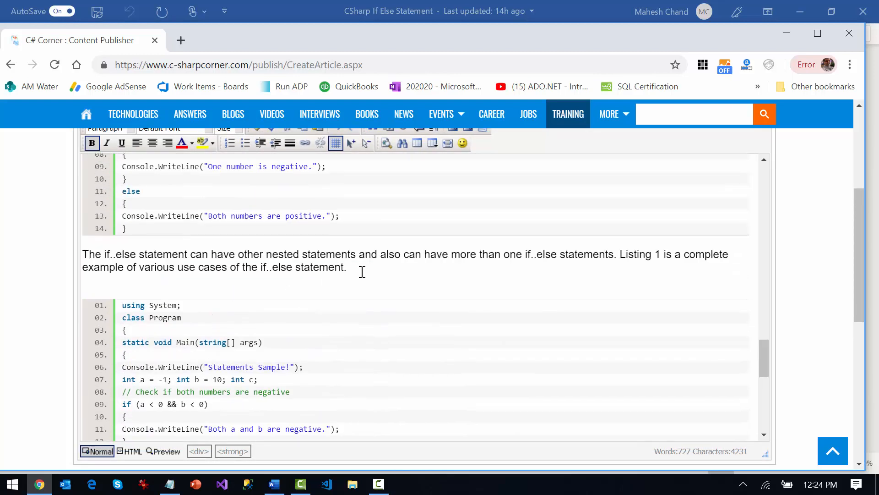
left_click(396, 273)
key("Delete")
Place the cursor in the "Figure 1." line of the article and switch to the CSharp If Else Statement document in Word
scroll(340, 306, "down", 7)
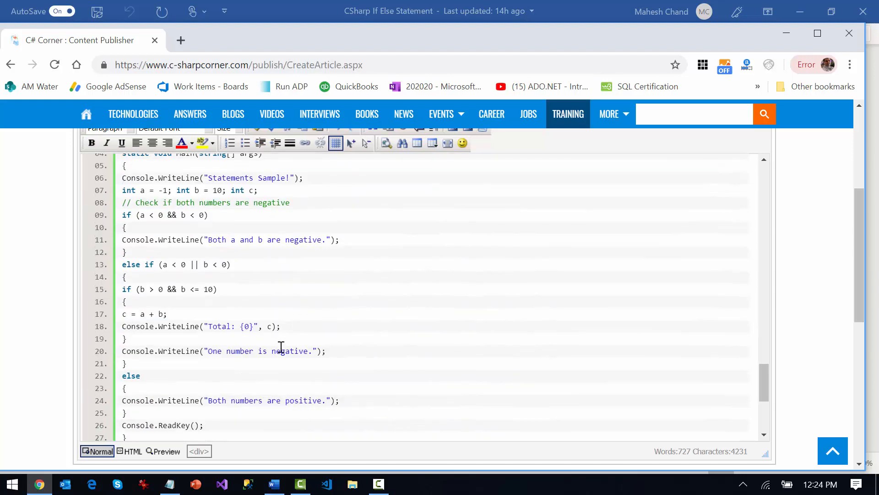
left_click(118, 373)
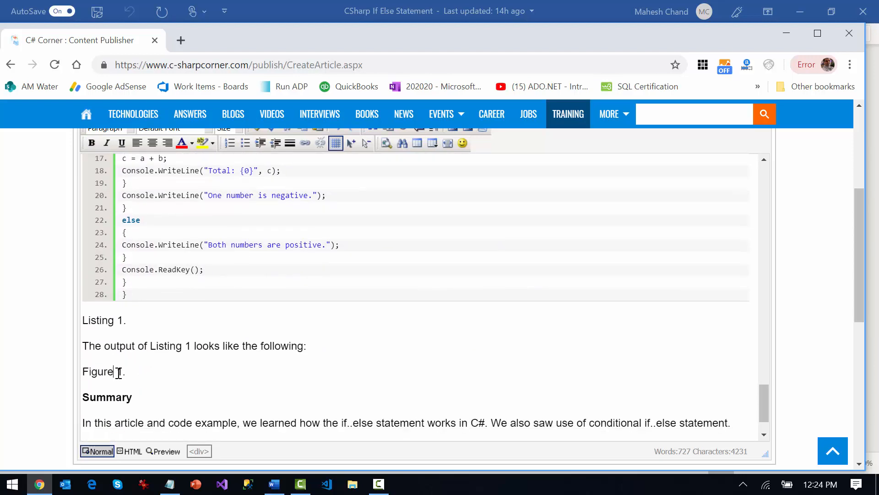
key("alt+Tab")
key("alt+Tab")
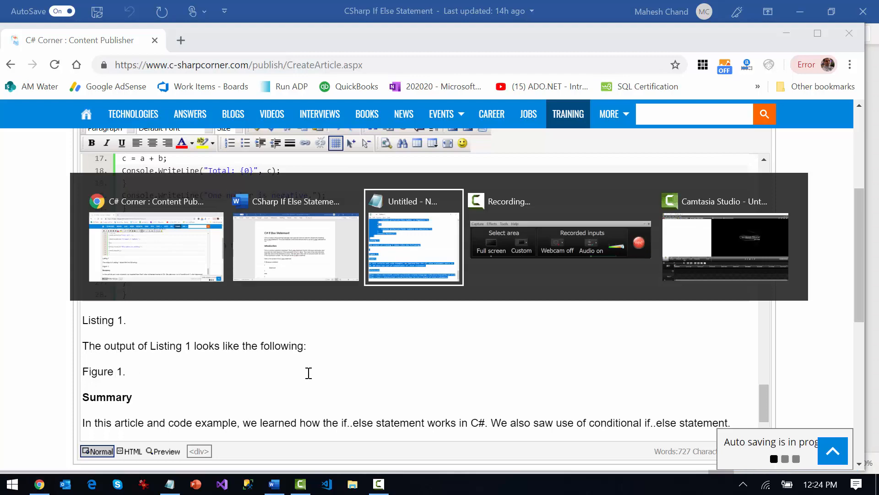
key("alt+Tab")
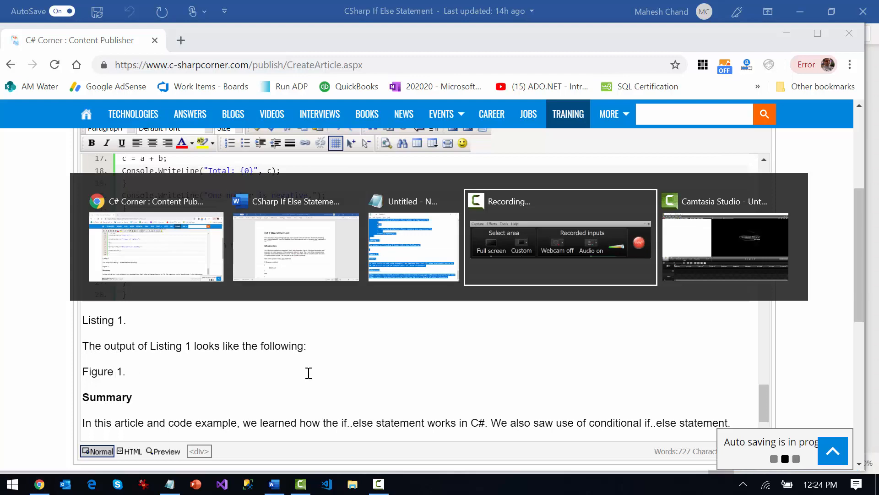
key("alt+shift+Tab")
key("alt+shift+Tab")
key("ctrl+a")
Copy the dotnet.exe console output picture located above the "Figure 1." caption near the document's end
scroll(436, 354, "down", 5)
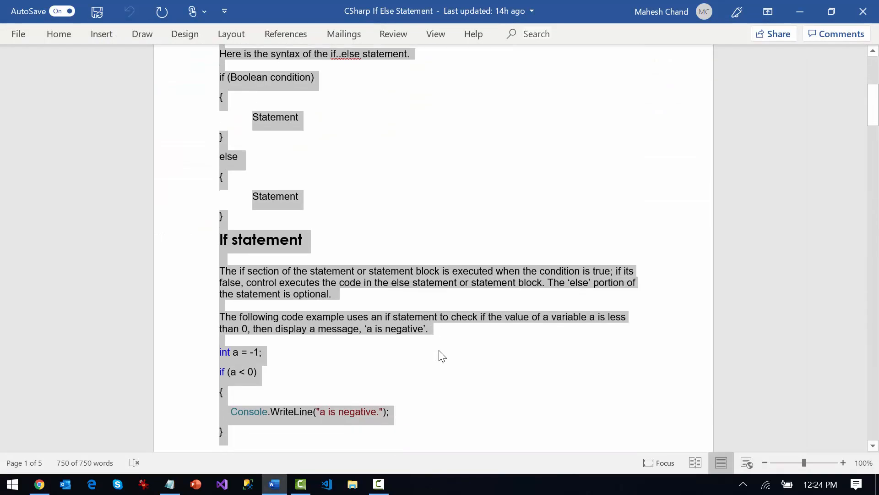
left_click(474, 352)
scroll(474, 352, "down", 15)
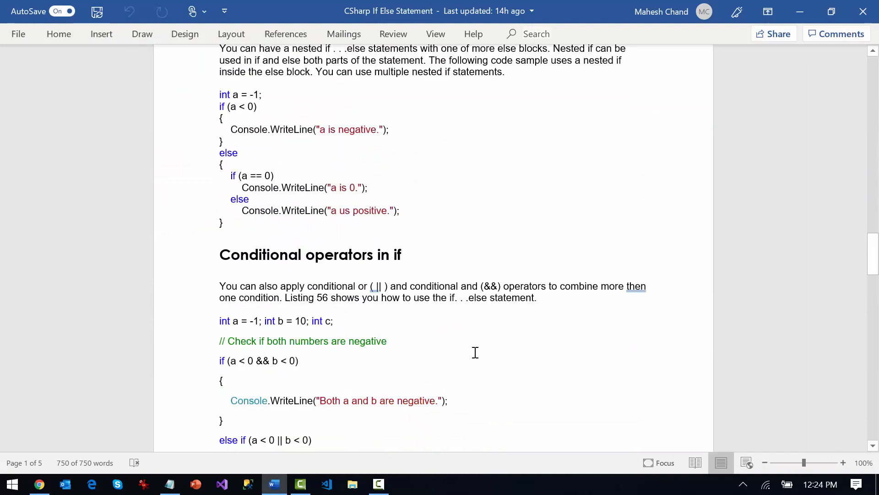
scroll(478, 351, "down", 3)
scroll(477, 351, "down", 20)
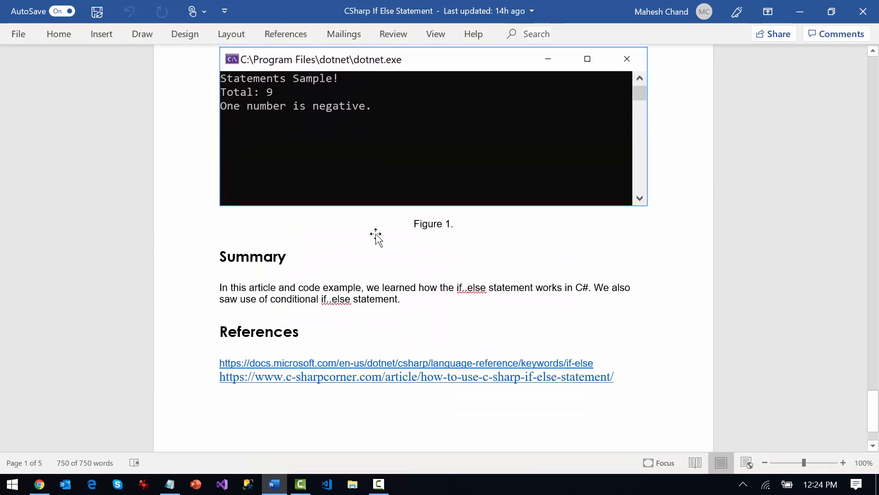
scroll(377, 236, "up", 3)
left_click(368, 226)
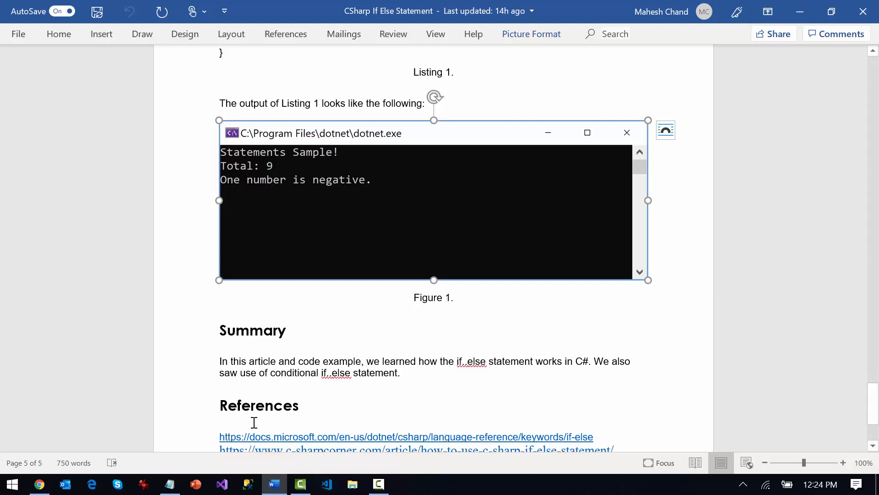
Open IrfanView and paste the copied console output picture into it
left_click(144, 485)
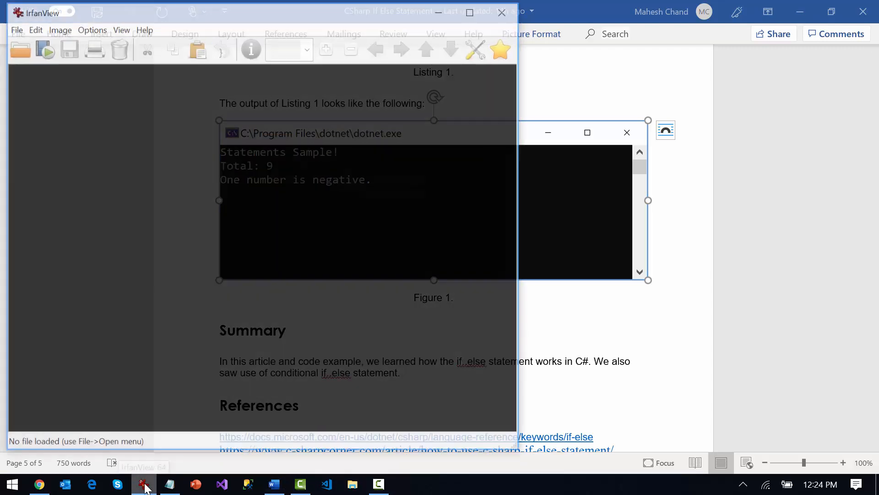
left_click_drag(160, 16, 269, 35)
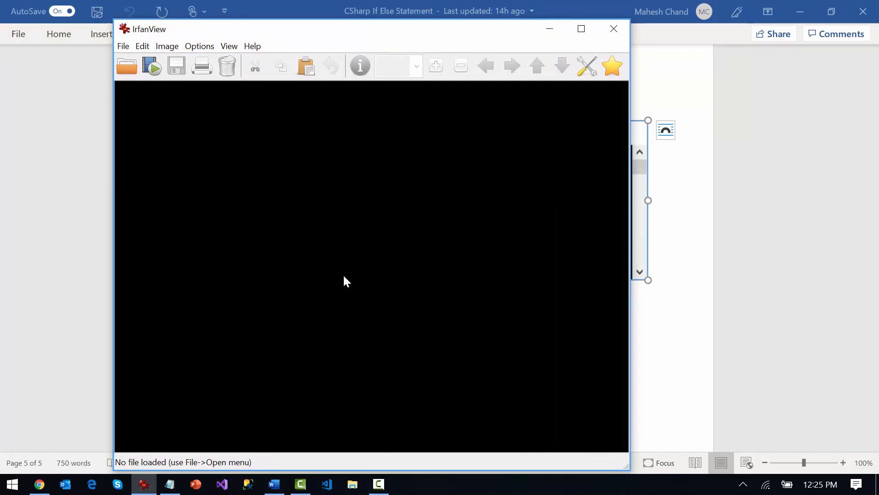
key("ctrl+v")
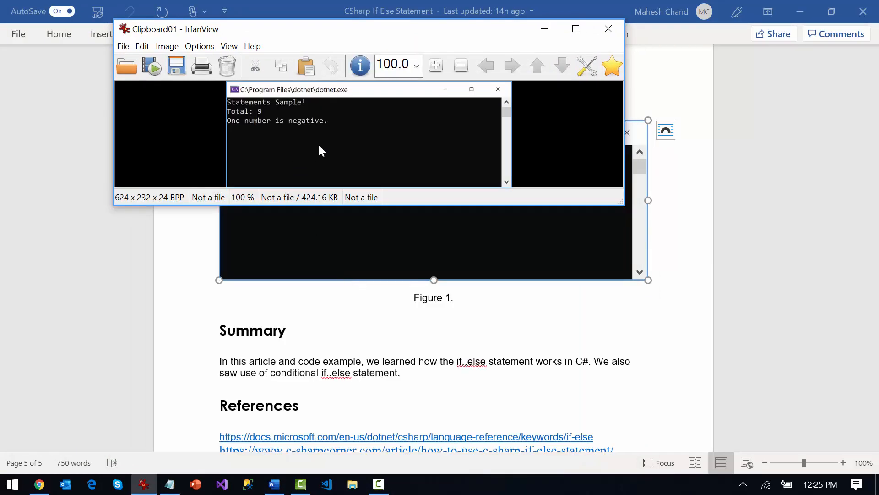
left_click(173, 69)
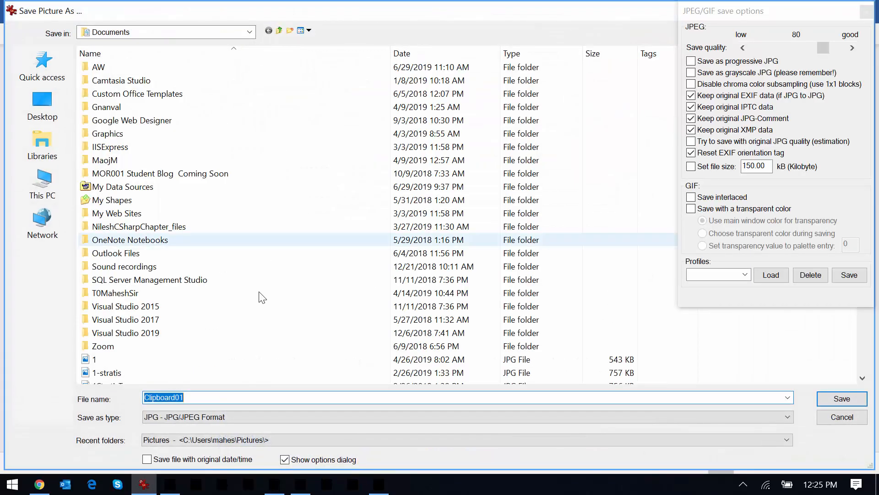
left_click(842, 417)
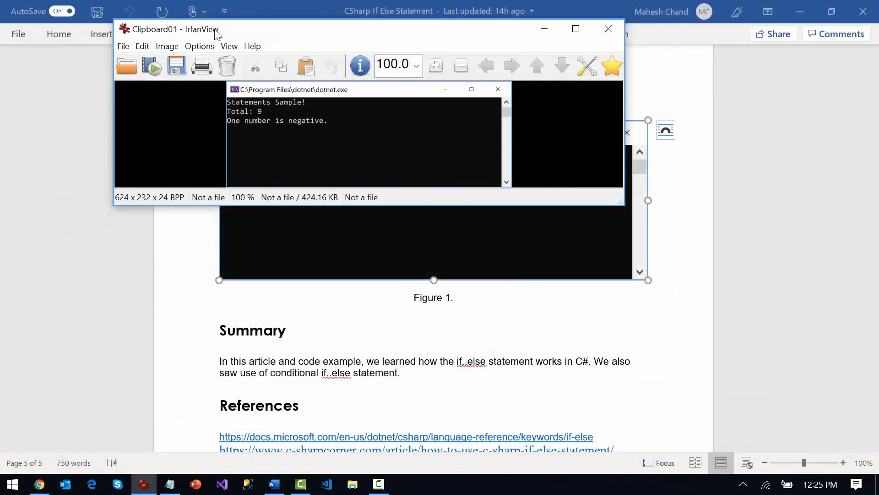
left_click(166, 45)
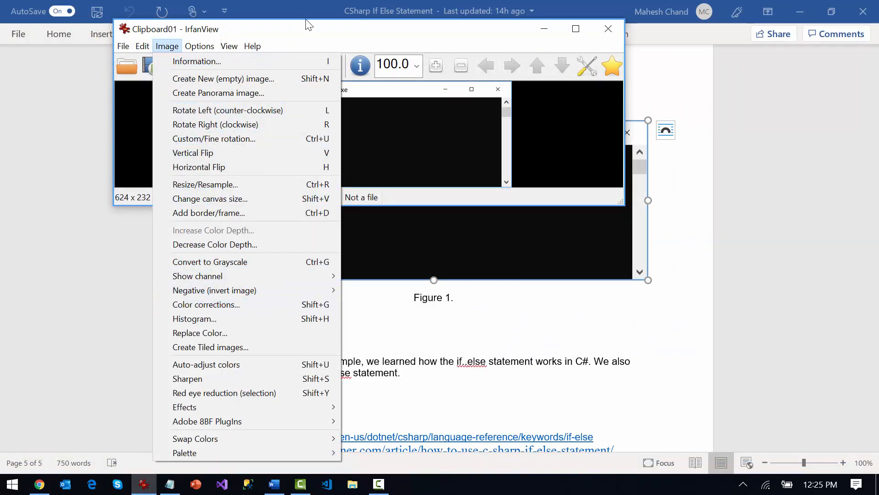
left_click(298, 33)
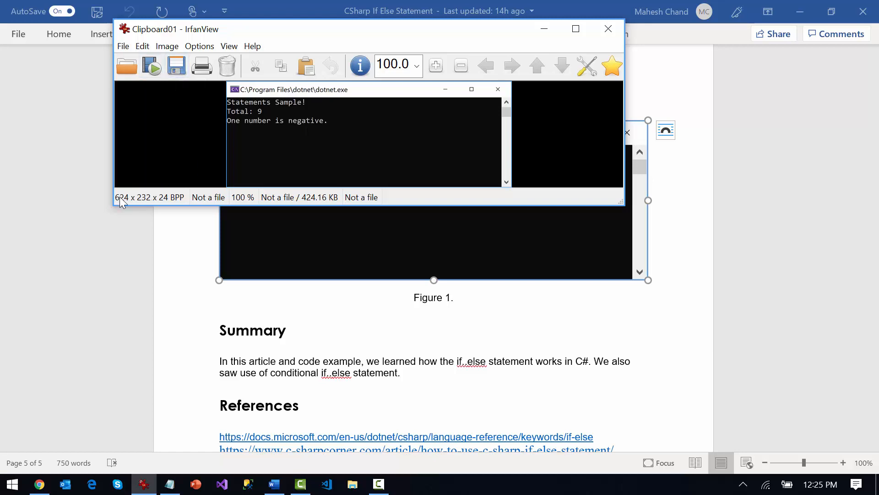
Resize the pasted console picture to a width of 400 pixels with its aspect ratio preserved
left_click(167, 46)
left_click(205, 184)
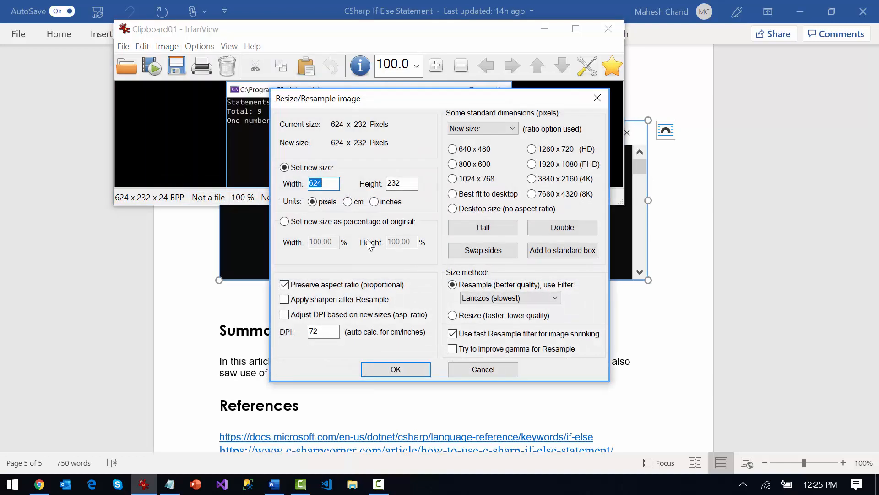
type("400")
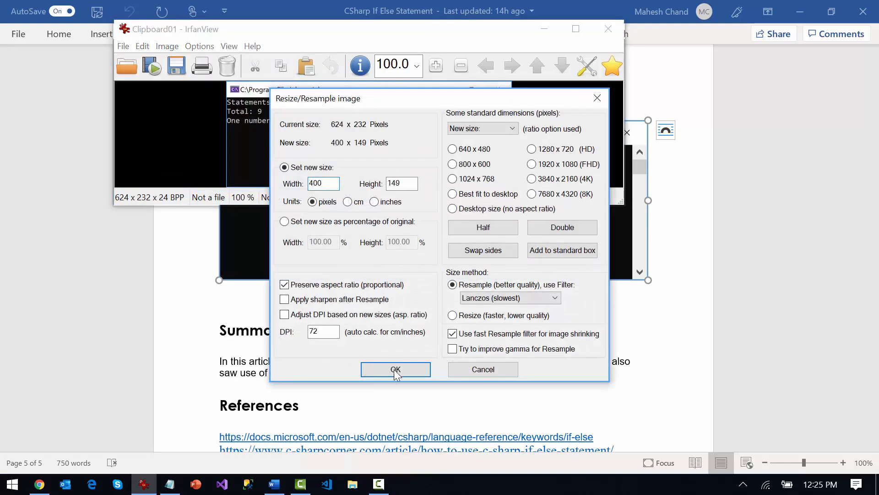
left_click(395, 369)
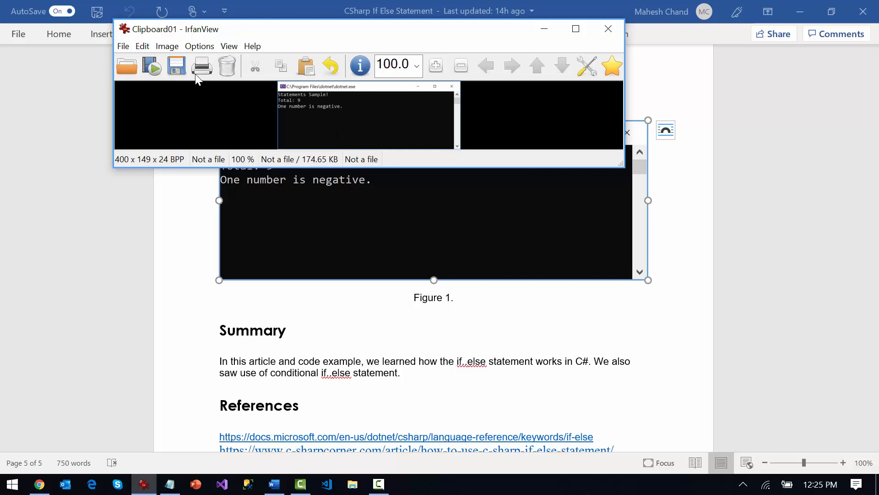
Save the resized picture in Documents as a JPG named "CSharp If Else" and close IrfanView
left_click(177, 67)
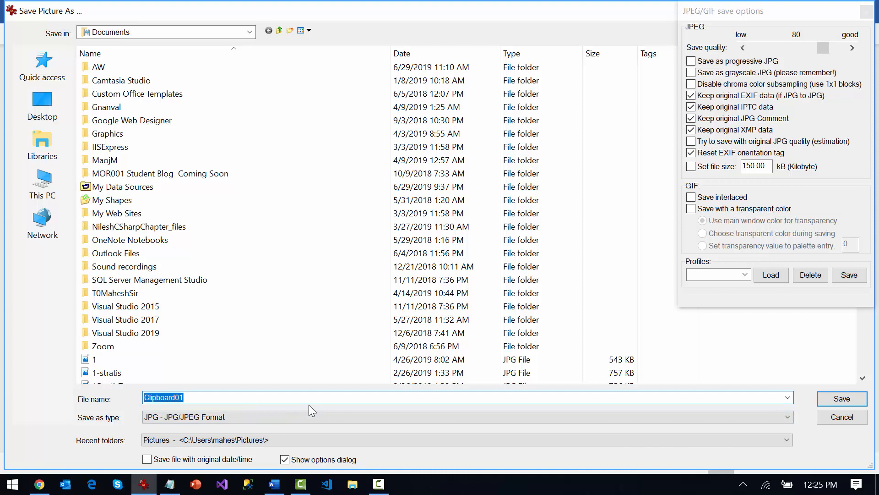
type("CSharp If Else Sta")
key("BackSpace")
key("BackSpace")
key("BackSpace")
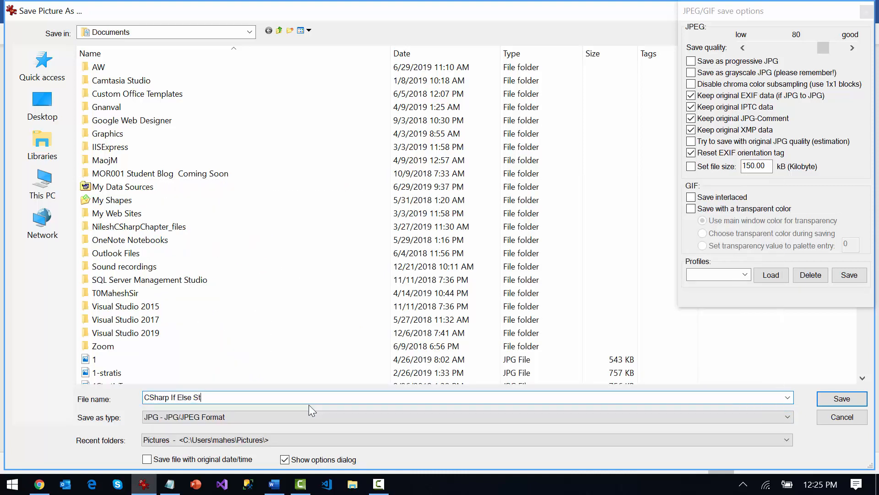
key("BackSpace")
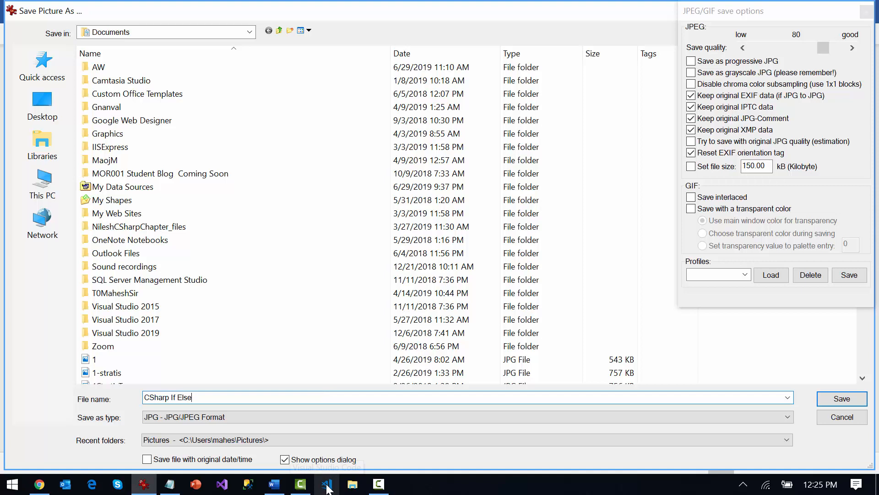
left_click(844, 399)
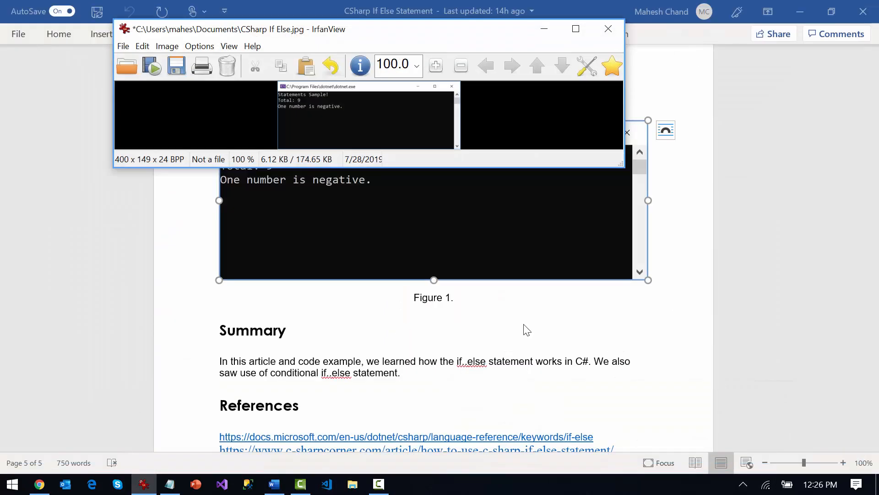
left_click(608, 29)
Switch back to the article in Chrome, add an empty line above "Figure 1." and start inserting an image there
key("alt+Tab")
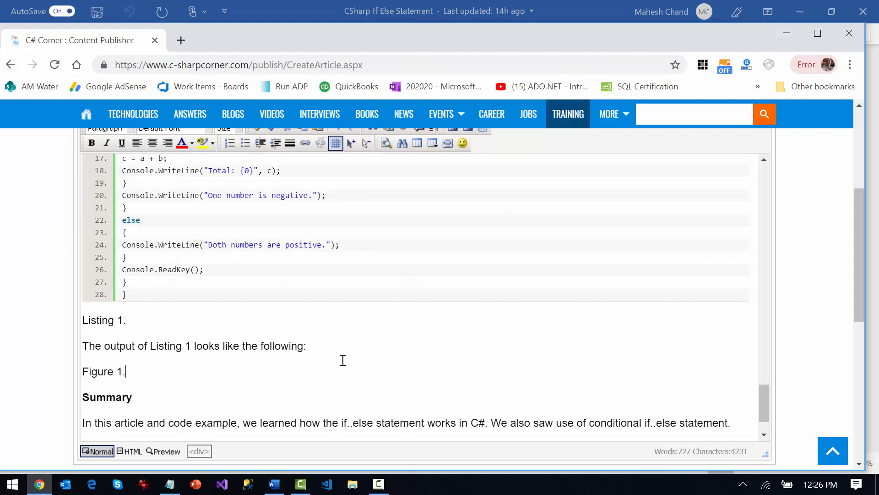
key("Return")
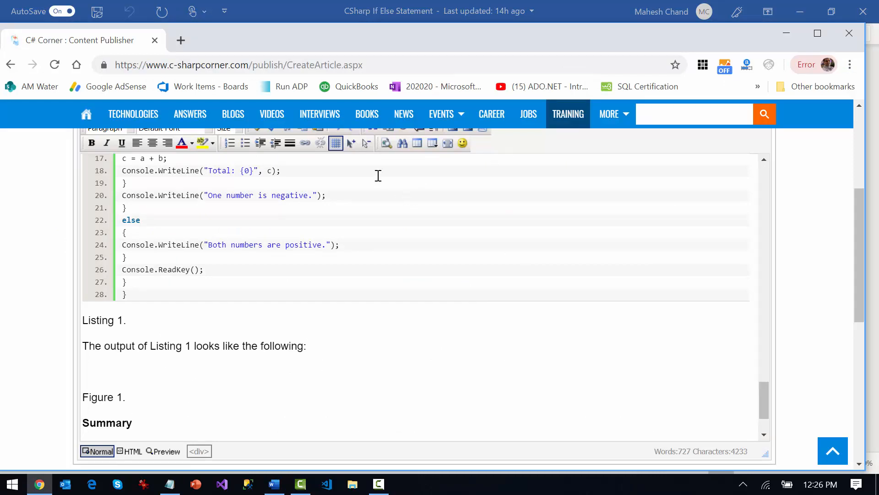
left_click(860, 105)
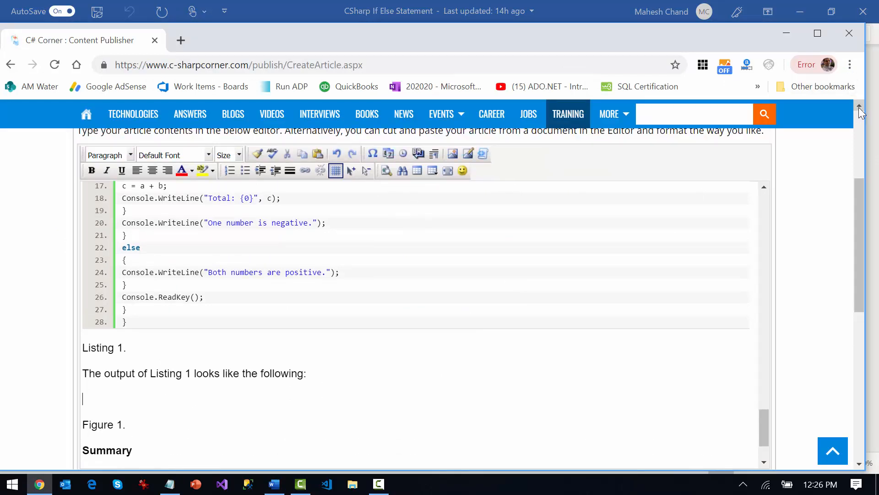
left_click(468, 155)
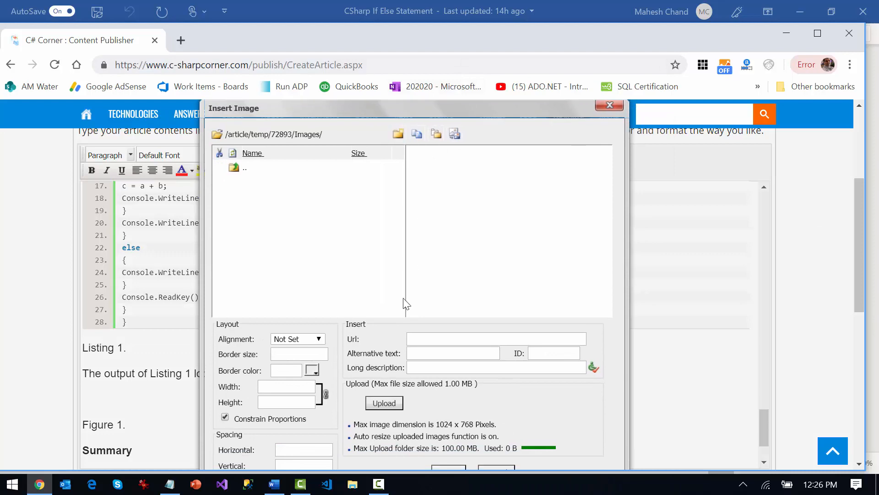
Find the "If Else In CSharp" JPG in the Documents folder and upload it to the article's images
left_click(387, 406)
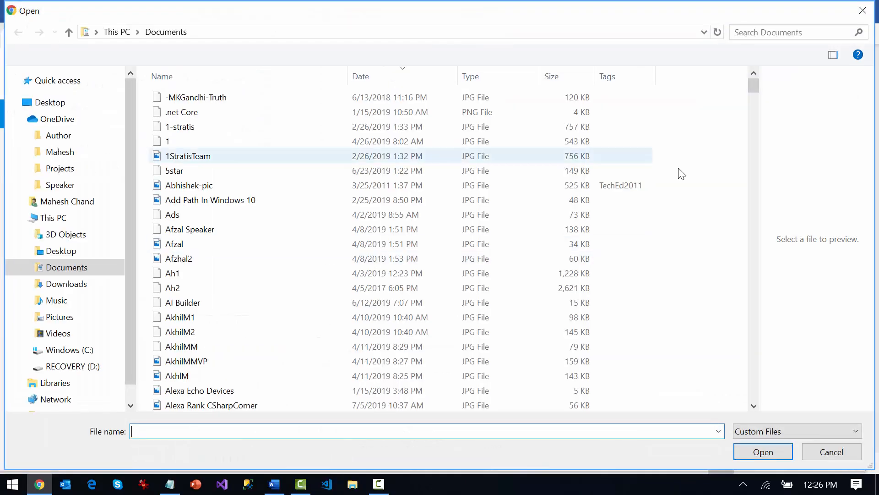
left_click(829, 451)
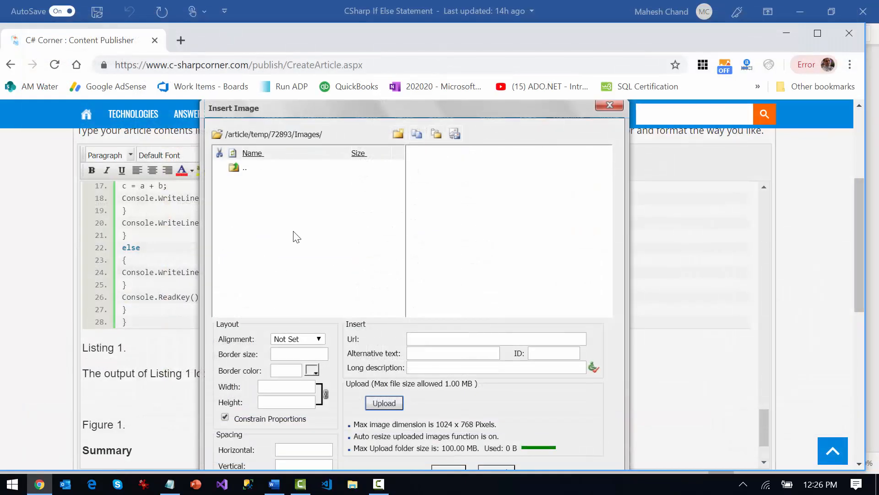
left_click(387, 405)
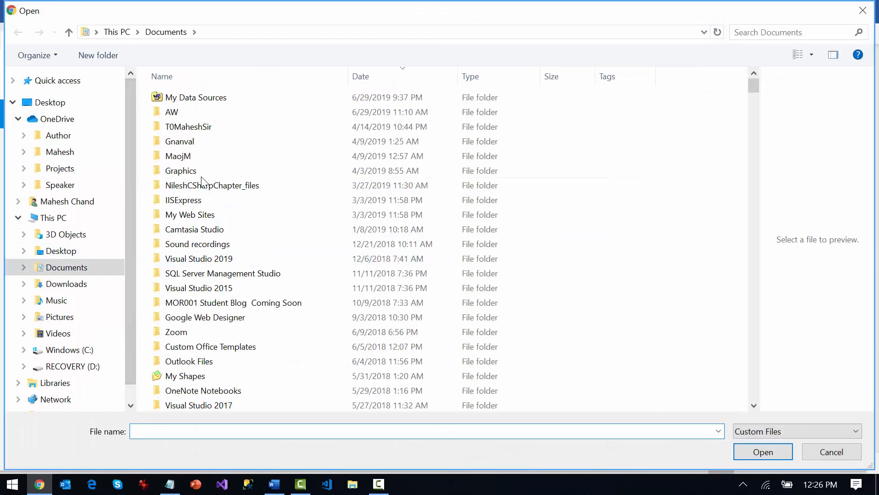
left_click(215, 250)
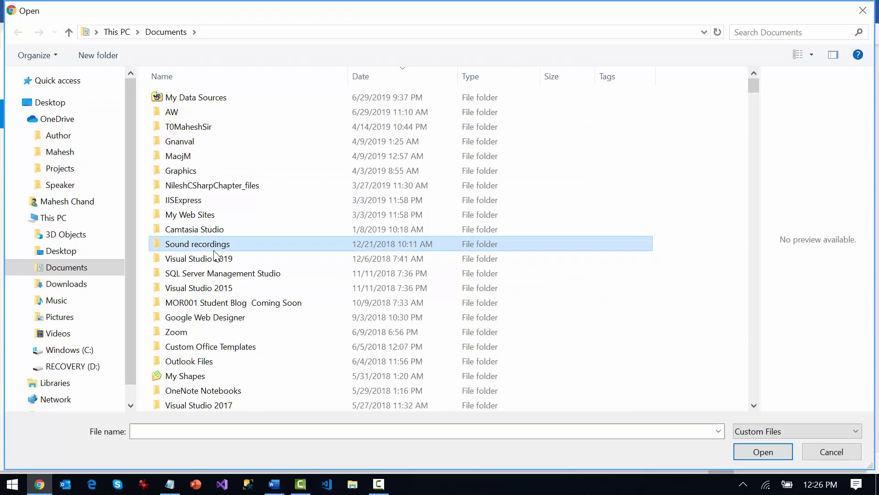
type("if")
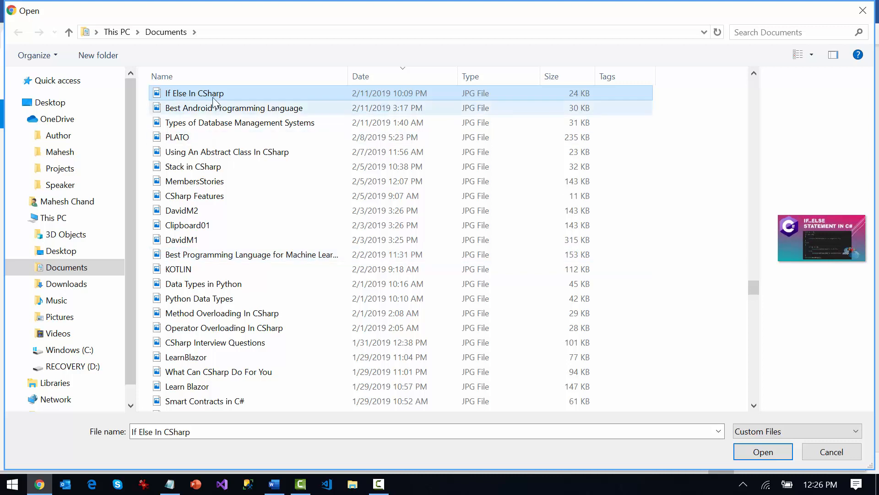
type("c")
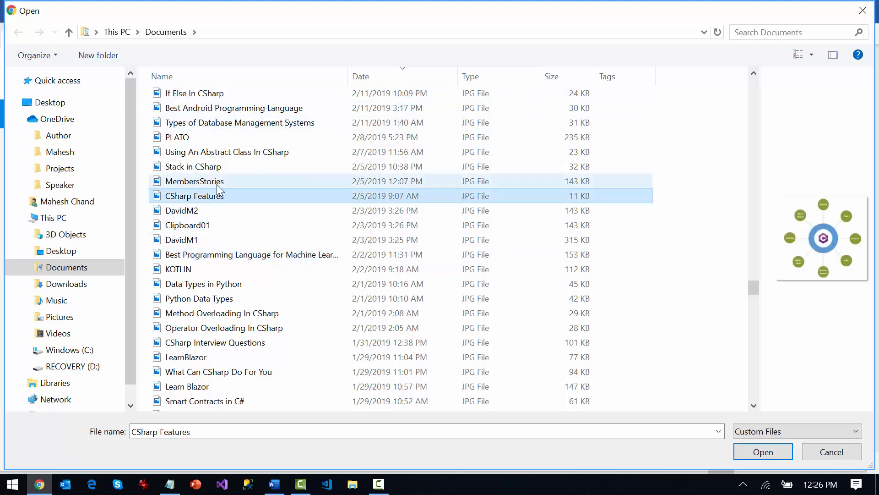
key("c")
key("c")
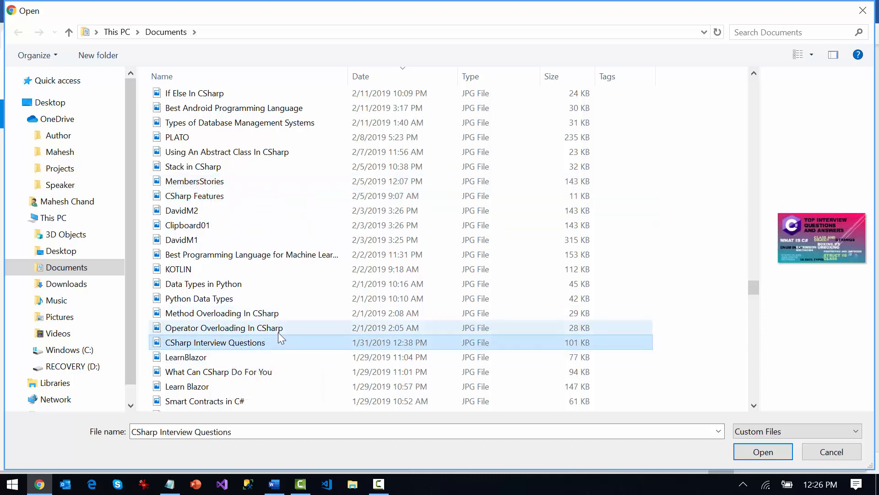
scroll(280, 335, "down", 1)
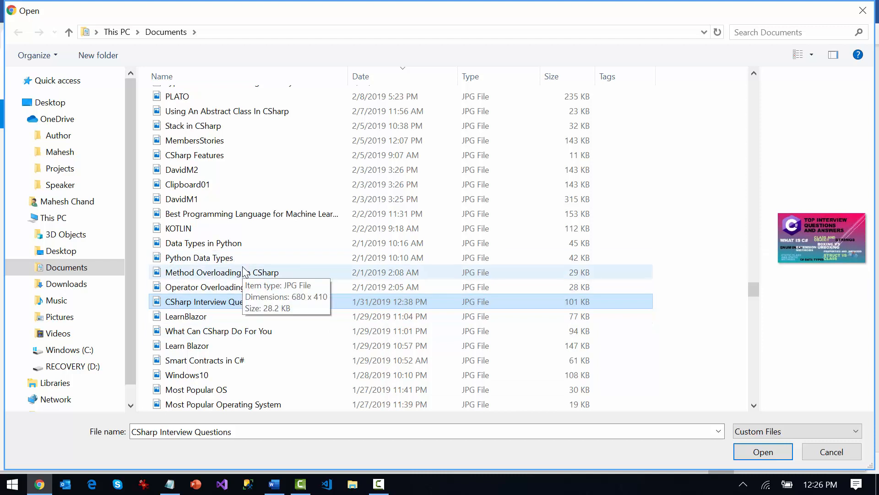
key("c")
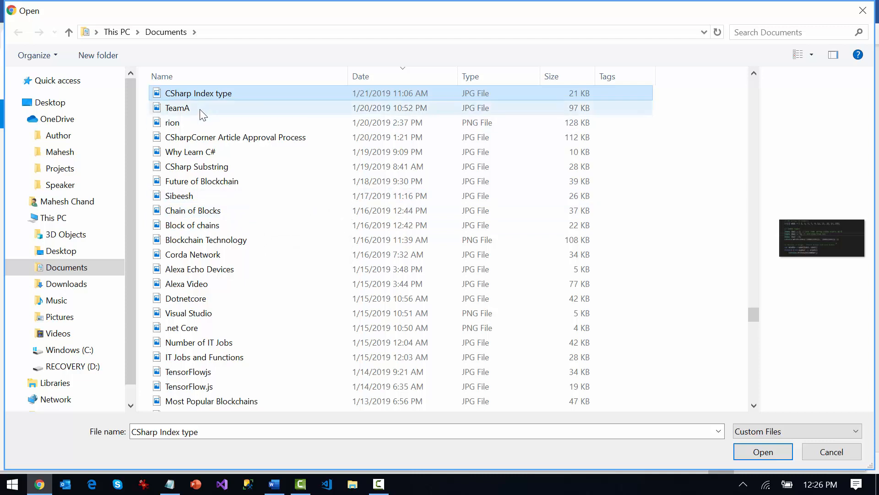
key("i")
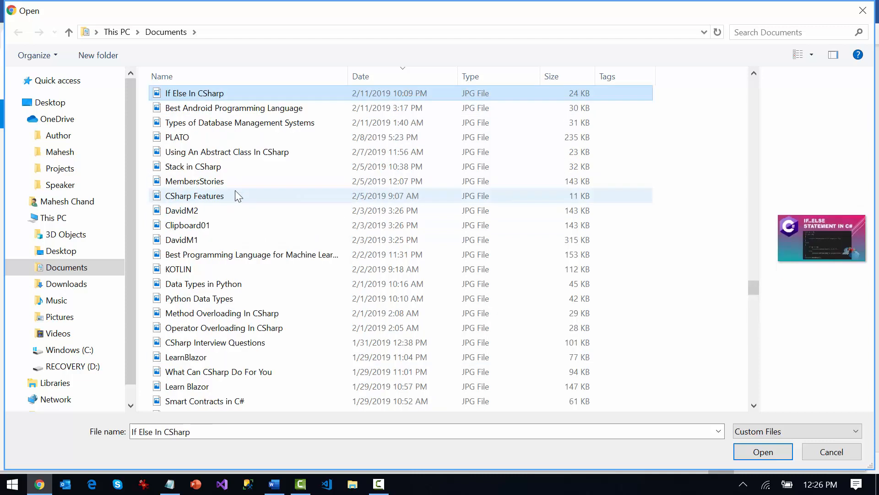
left_click(209, 94)
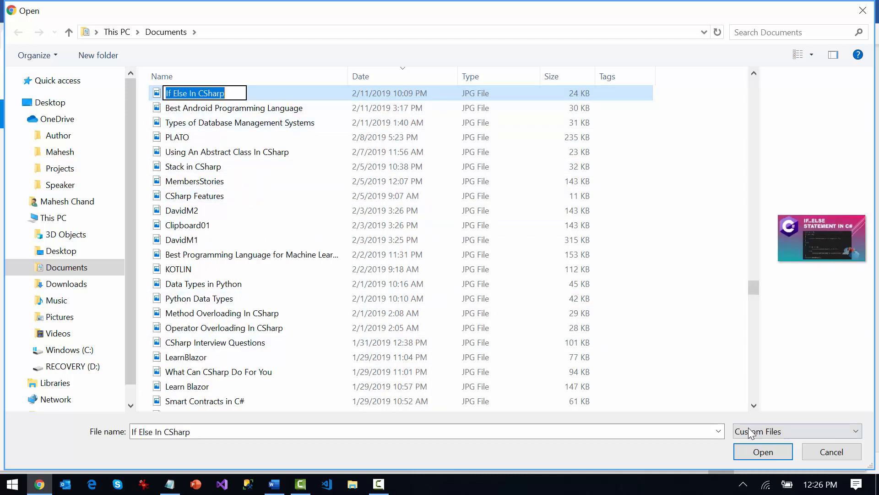
left_click(331, 181)
left_click(208, 94)
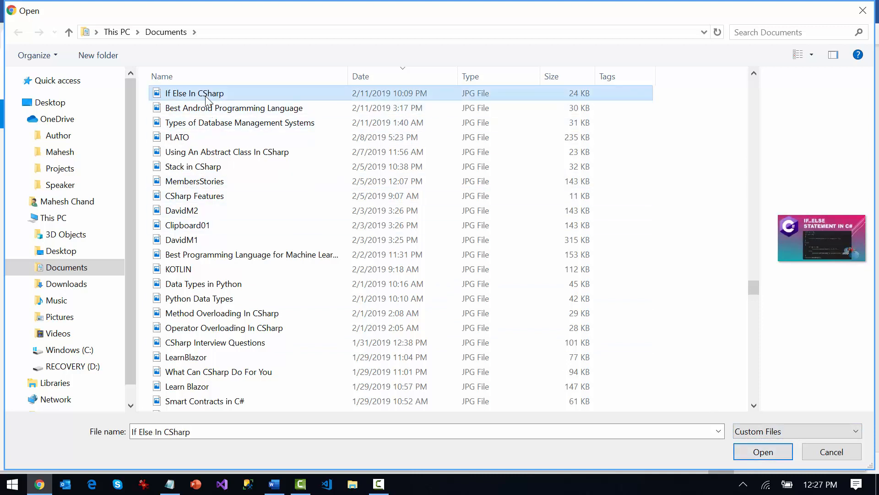
left_click(763, 452)
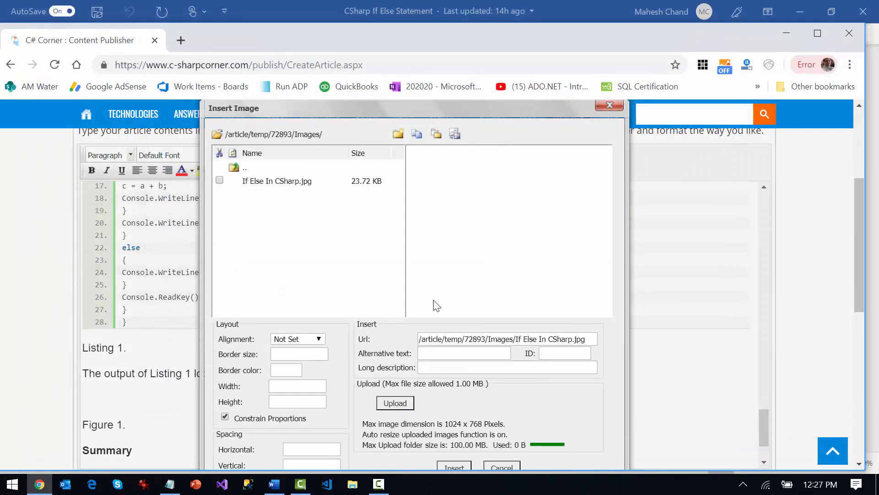
left_click(568, 158)
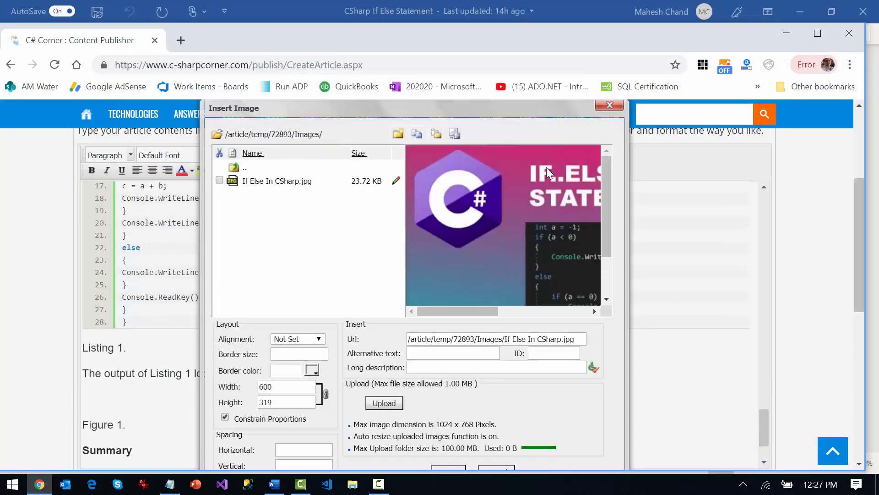
Insert the uploaded picture above "Figure 1." with the alternative text "C# If Else"
scroll(570, 336, "down", 2)
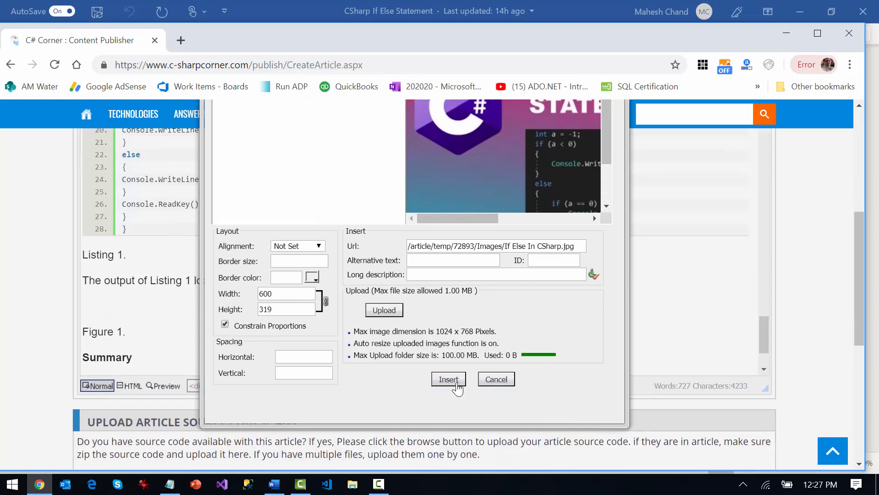
left_click(457, 385)
left_click(448, 260)
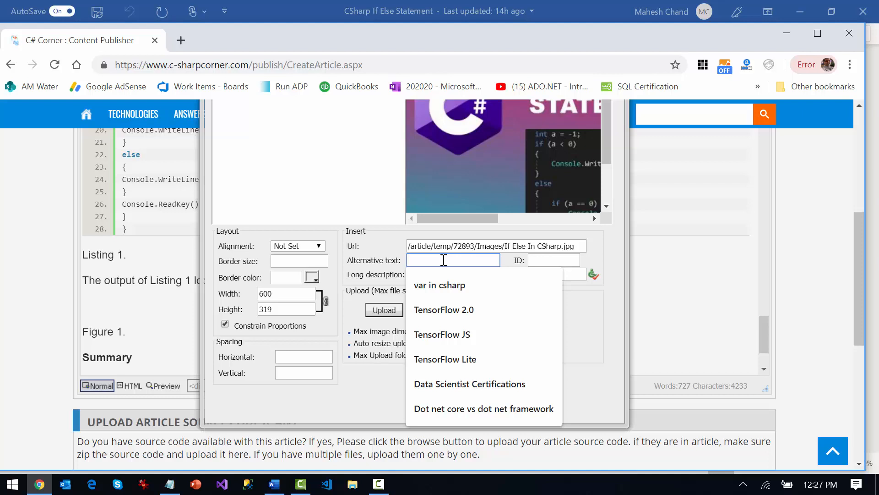
type("Chsar")
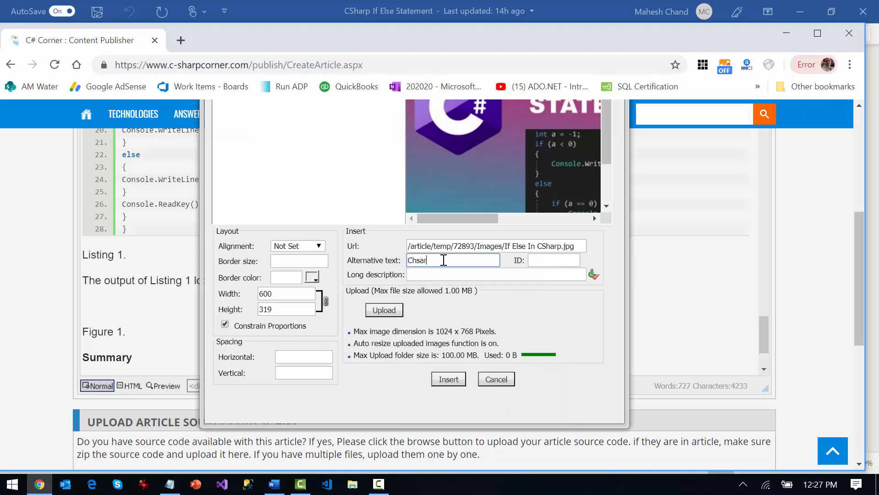
key("BackSpace")
key("BackSpace")
key("BackSpace")
key("BackSpace")
type("E")
key("BackSpace")
type("#")
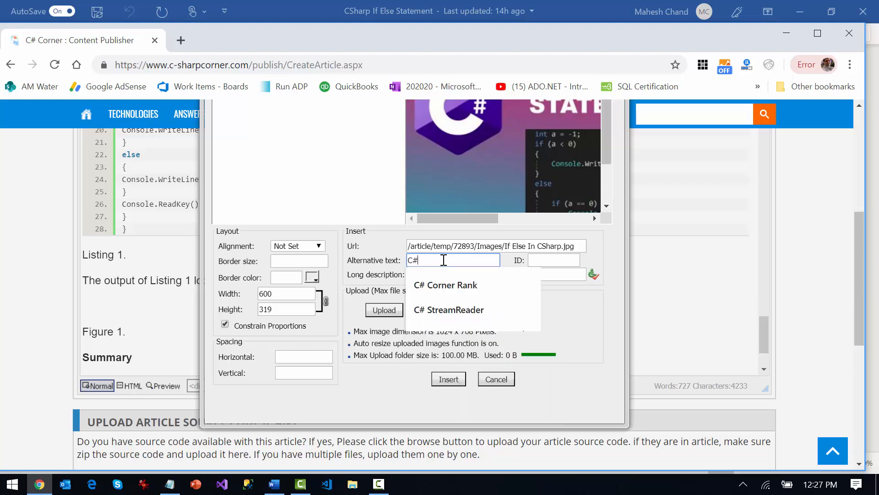
type(" If Else")
left_click(442, 380)
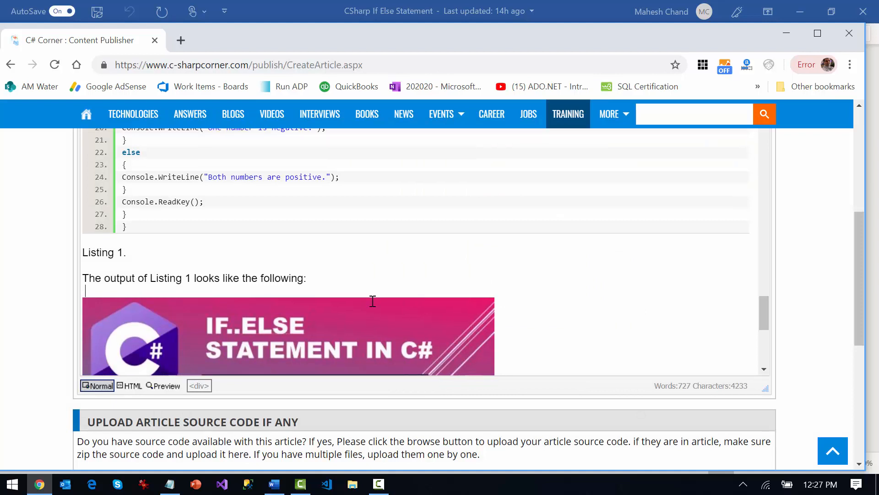
Review the inserted picture and the Figure 1, Summary and References parts at the end of the article
scroll(372, 301, "down", 1)
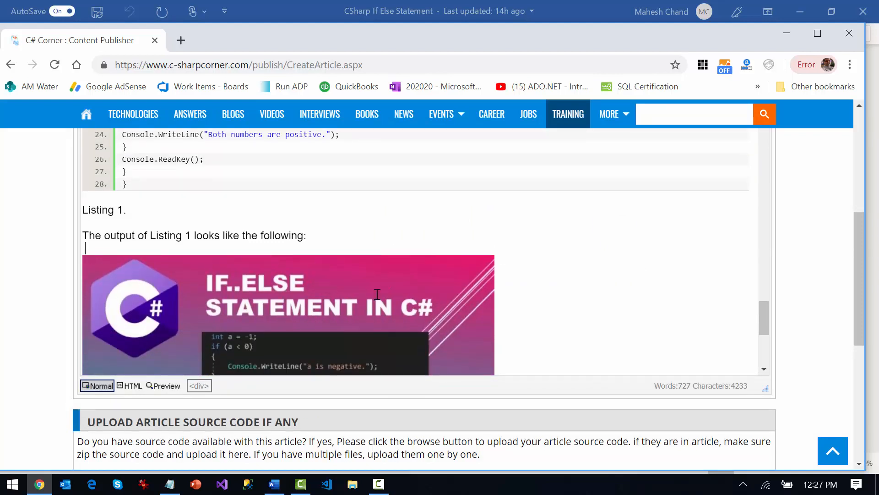
scroll(369, 255, "down", 3)
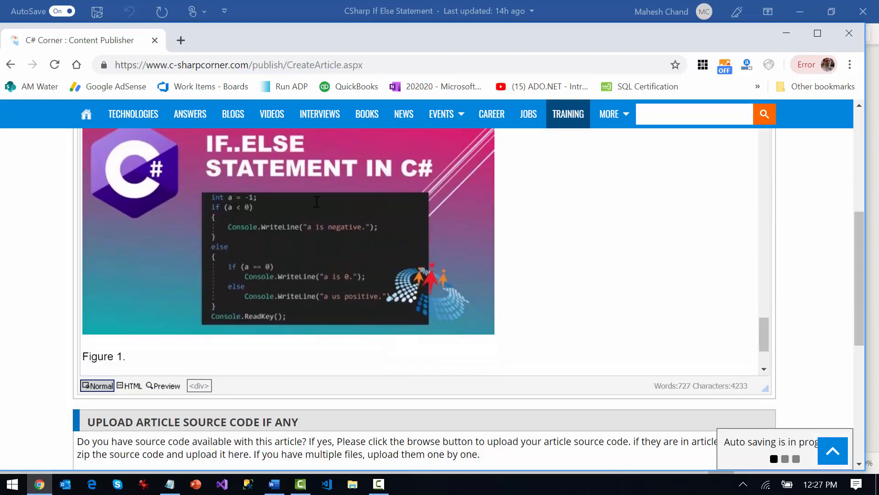
scroll(498, 300, "down", 2)
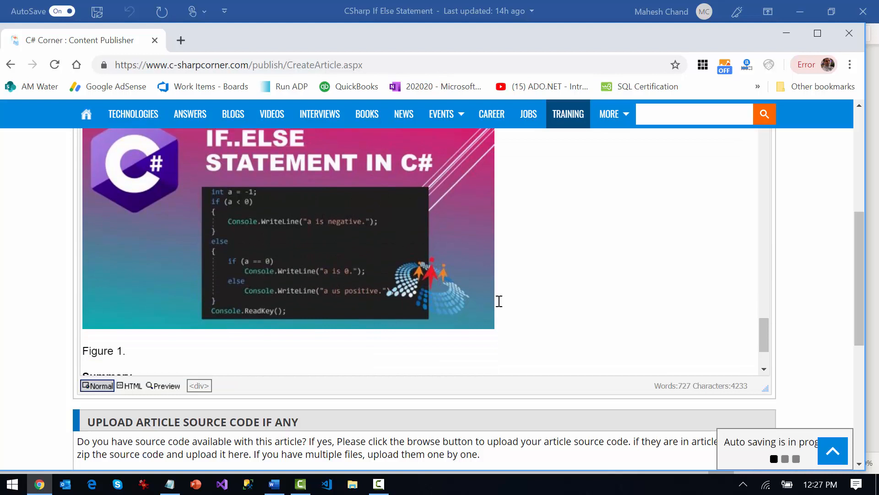
scroll(330, 290, "down", 3)
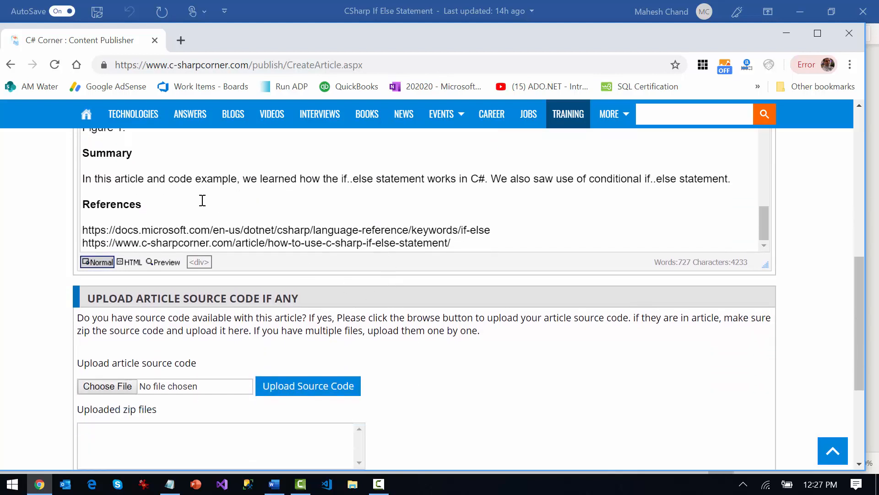
scroll(442, 244, "up", 2)
scroll(441, 244, "up", 4)
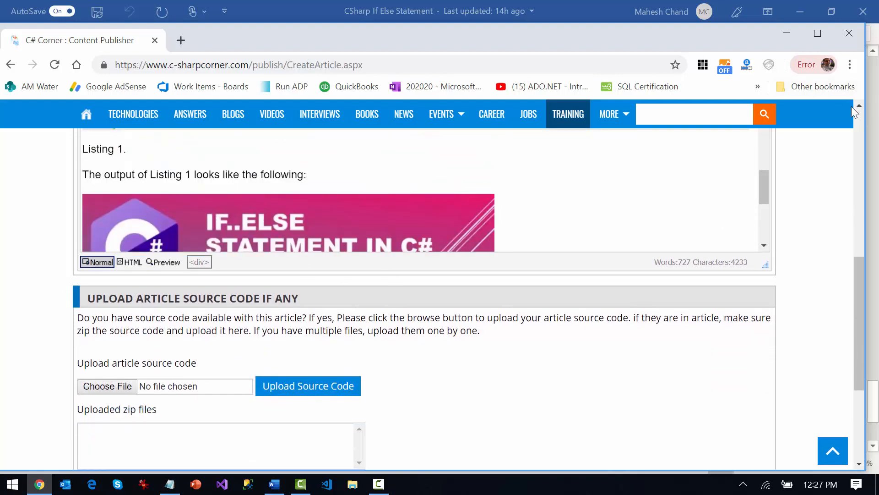
Review the article from the Listing 1 output back up to the Introduction and its syntax code block
left_click(858, 106)
scroll(858, 112, "up", 3)
scroll(142, 305, "up", 6)
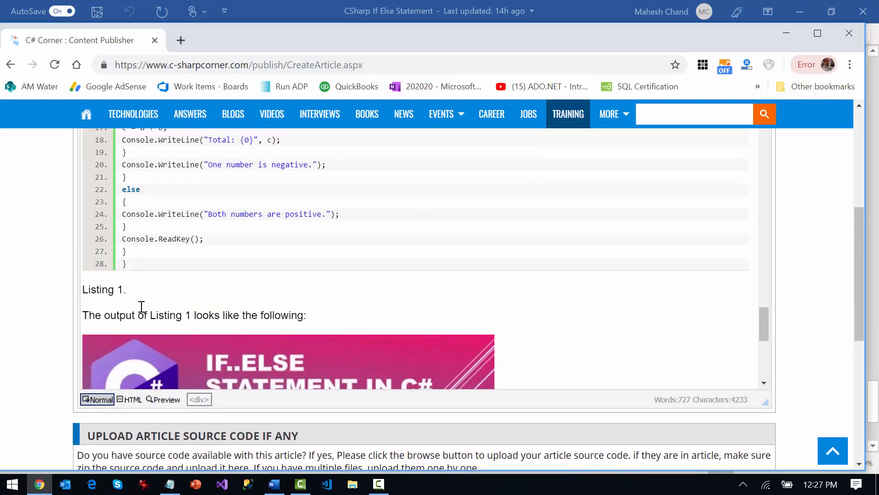
scroll(144, 298, "up", 7)
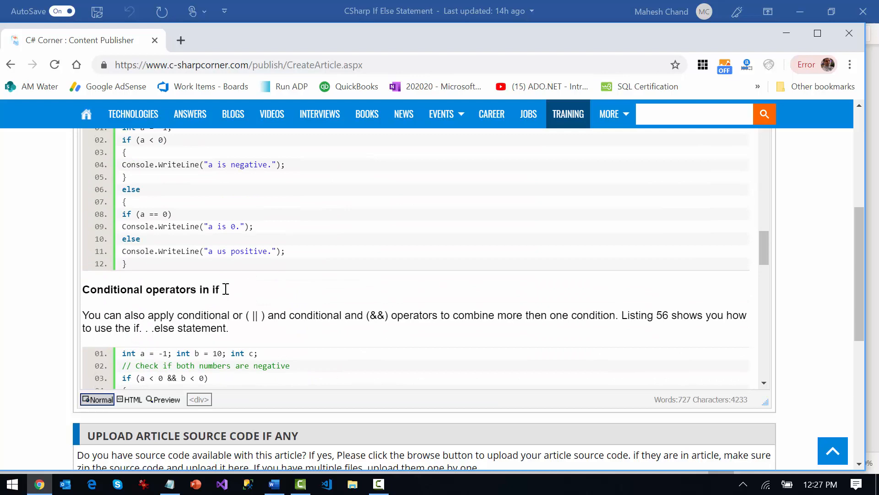
scroll(226, 289, "up", 10)
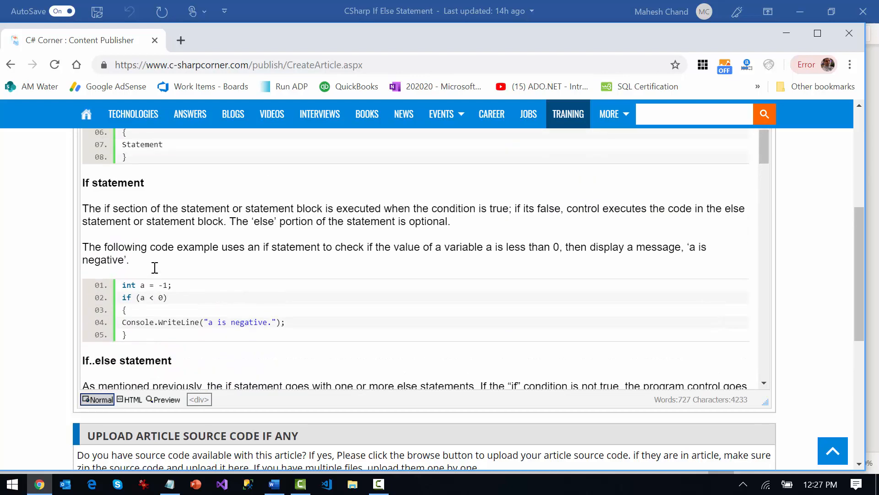
scroll(155, 267, "up", 3)
scroll(146, 275, "up", 3)
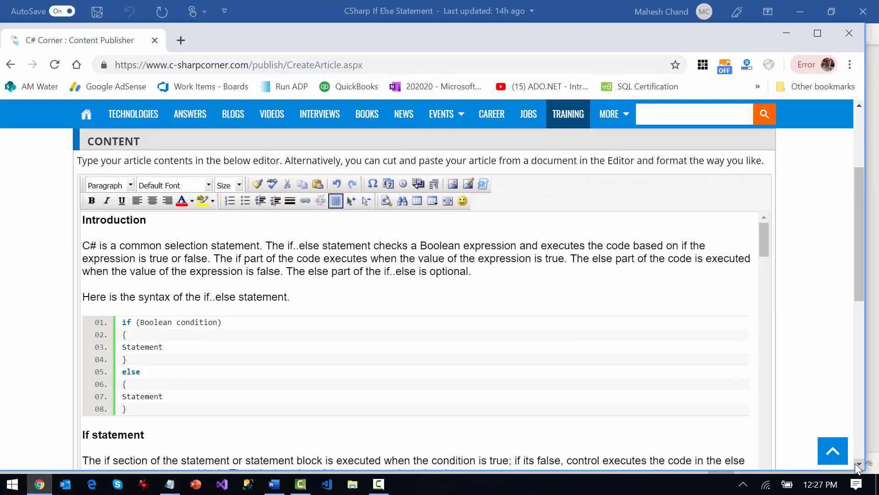
scroll(110, 449, "down", 1)
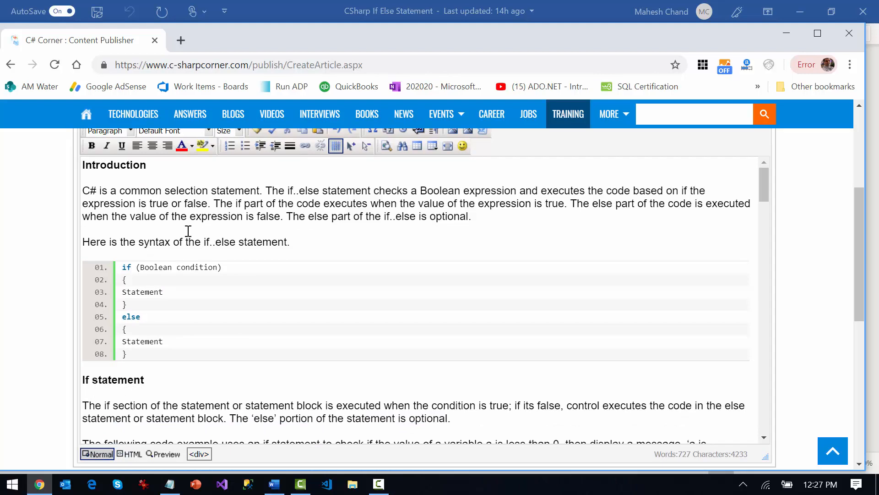
Show the article's HTML source and select the "strong" tag name before the Introduction heading
left_click(130, 454)
scroll(167, 347, "up", 20)
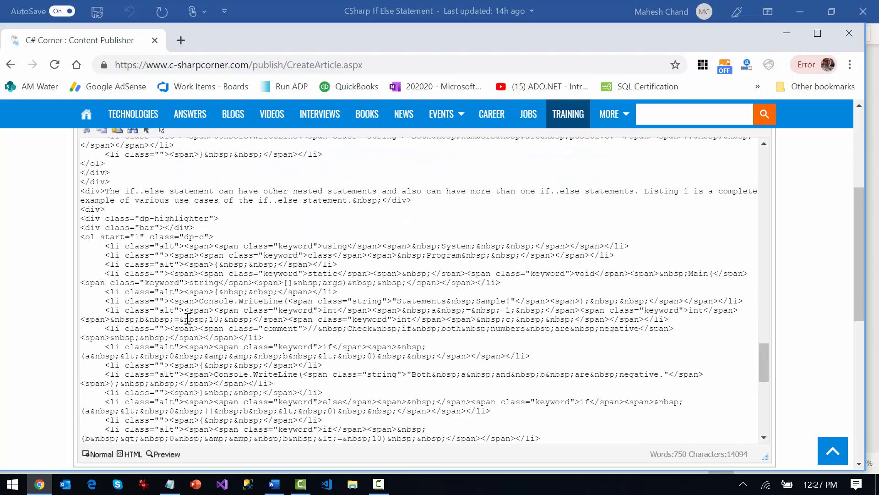
scroll(183, 311, "up", 5)
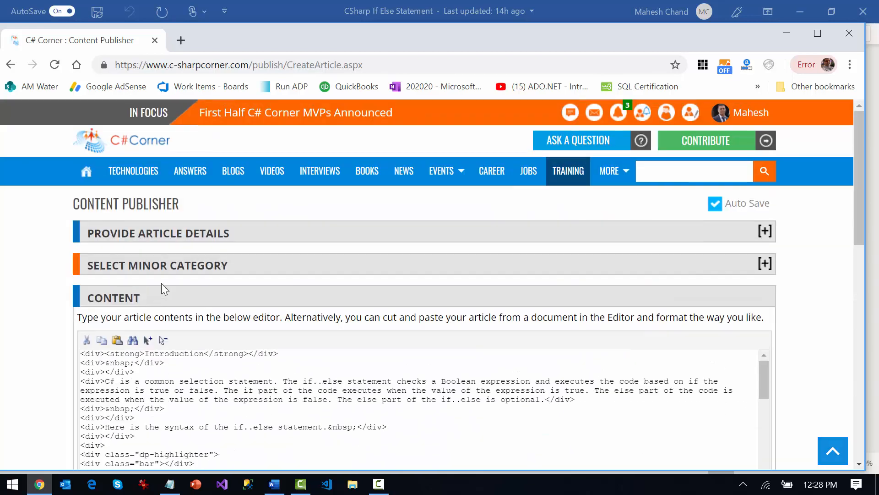
double_click(119, 354)
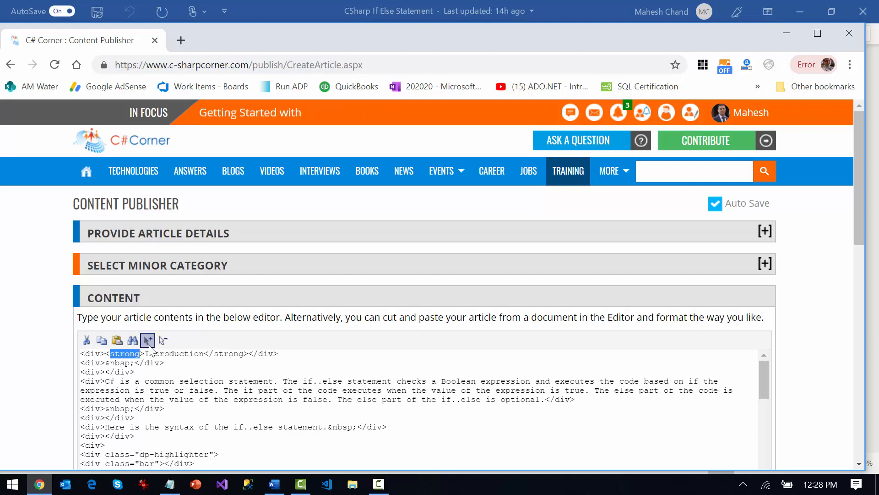
Use Find and Replace to change the "strong" tags around the Introduction heading to "h2"
left_click(133, 339)
left_click(392, 269)
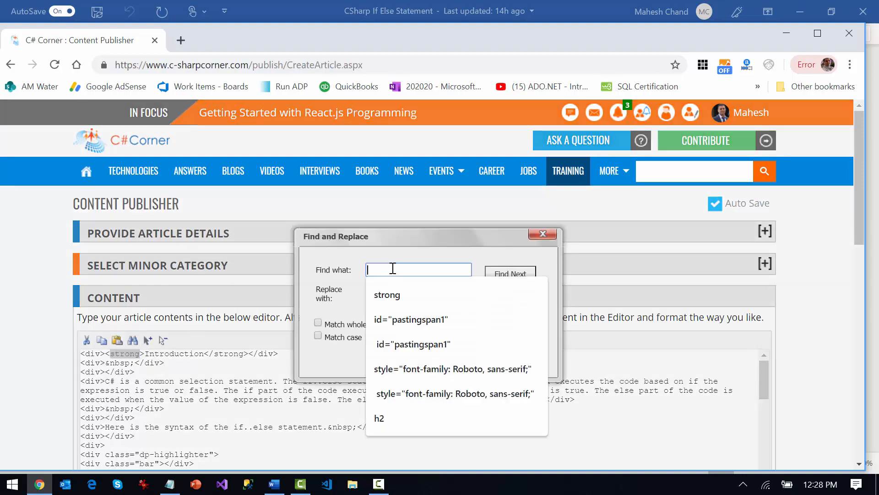
type("strong")
left_click(387, 295)
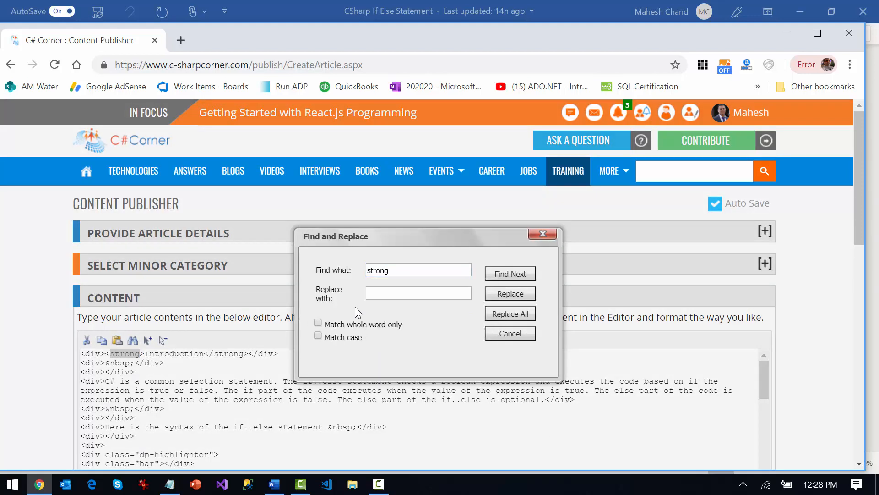
left_click(404, 291)
type("h2")
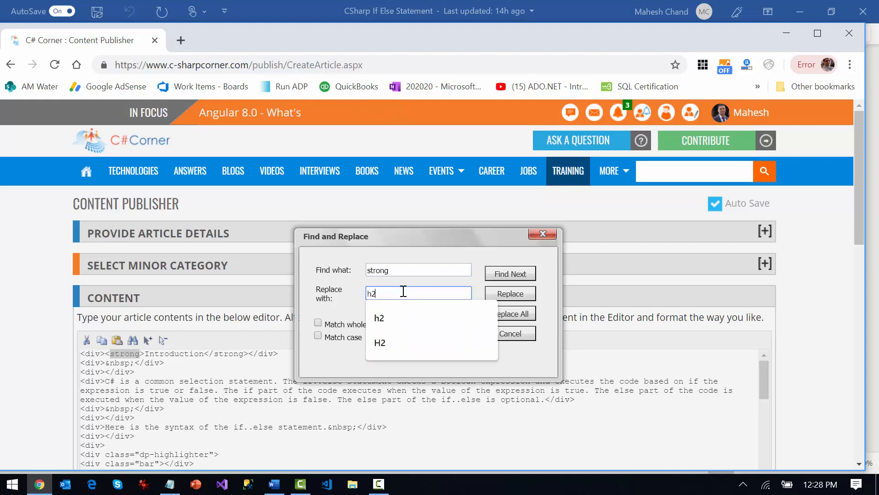
left_click(411, 316)
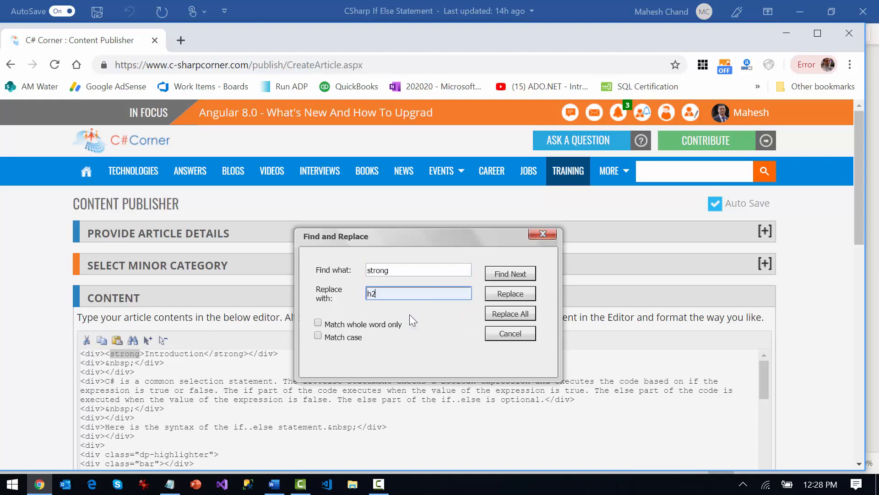
left_click(525, 280)
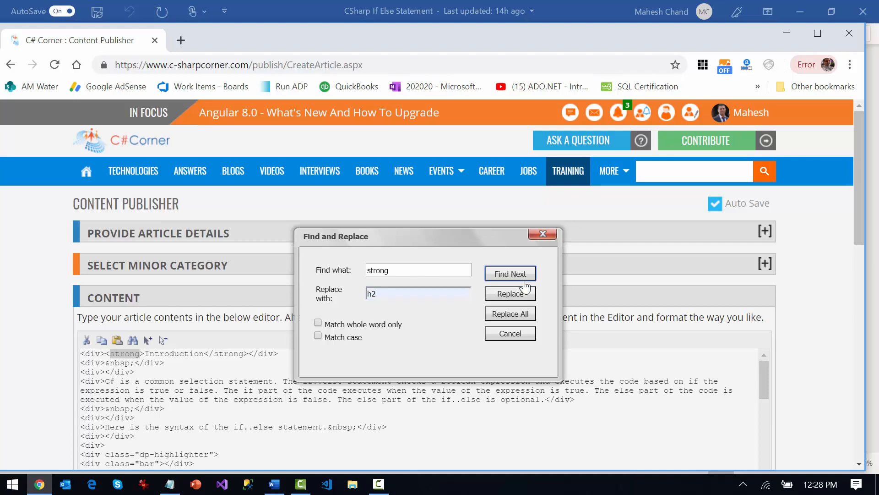
left_click(522, 300)
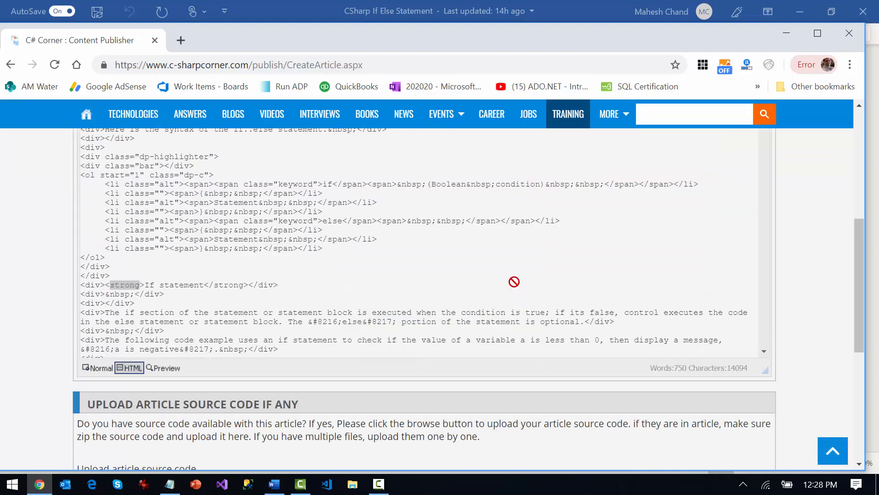
scroll(774, 224, "up", 3)
scroll(474, 161, "up", 3)
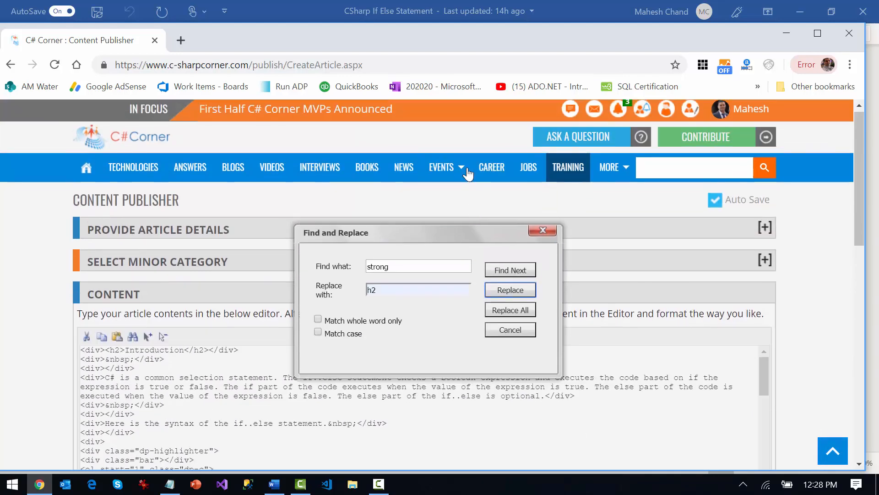
Replace the remaining "strong" tags with "h2" one by one through the References heading, decline restarting from the top, and close Find and Replace
left_click_drag(442, 231, 705, 332)
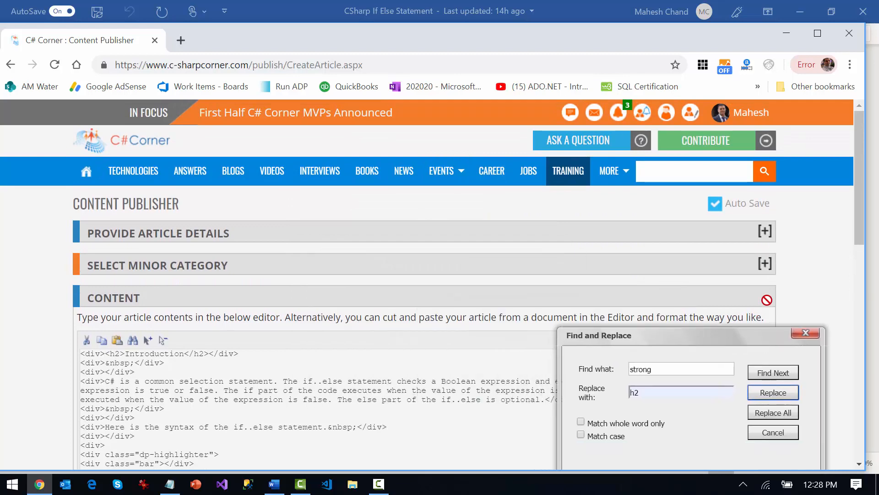
scroll(766, 300, "down", 2)
left_click_drag(735, 239, 728, 276)
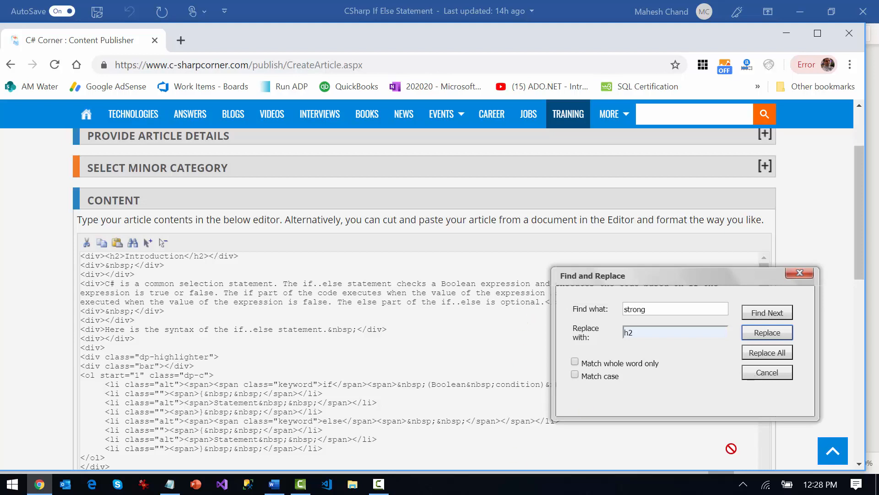
left_click(768, 336)
left_click(766, 133)
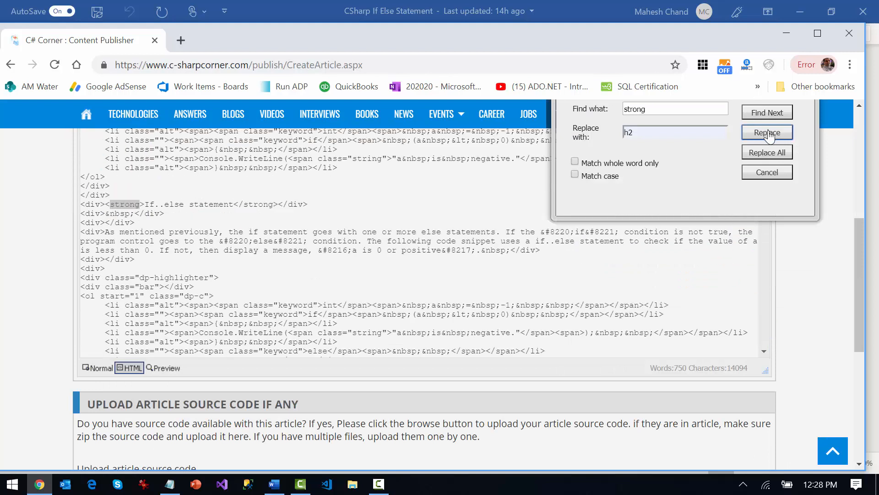
left_click(768, 134)
left_click(769, 134)
left_click(772, 135)
left_click(771, 136)
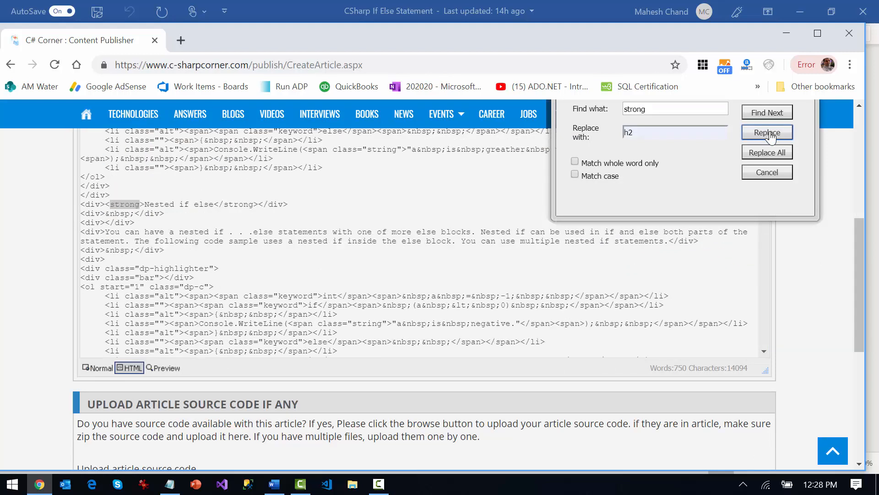
left_click(771, 136)
left_click(771, 135)
left_click(771, 136)
left_click(772, 136)
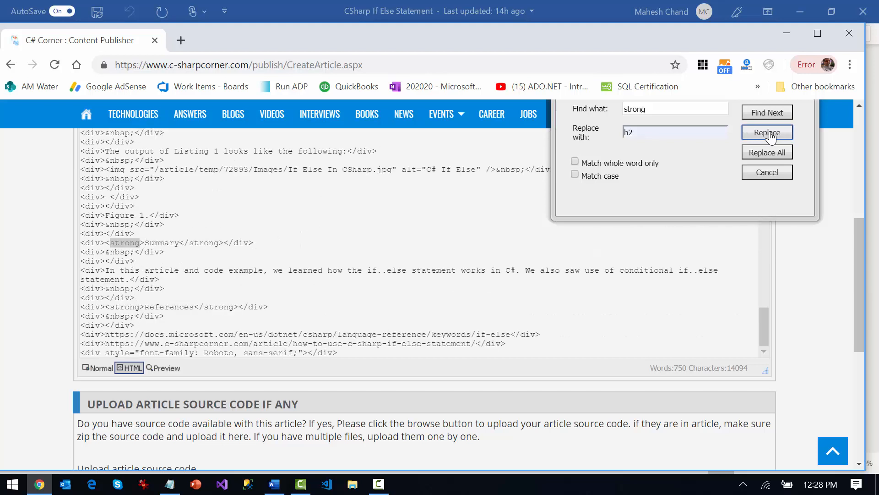
left_click(771, 136)
left_click(772, 136)
left_click(771, 136)
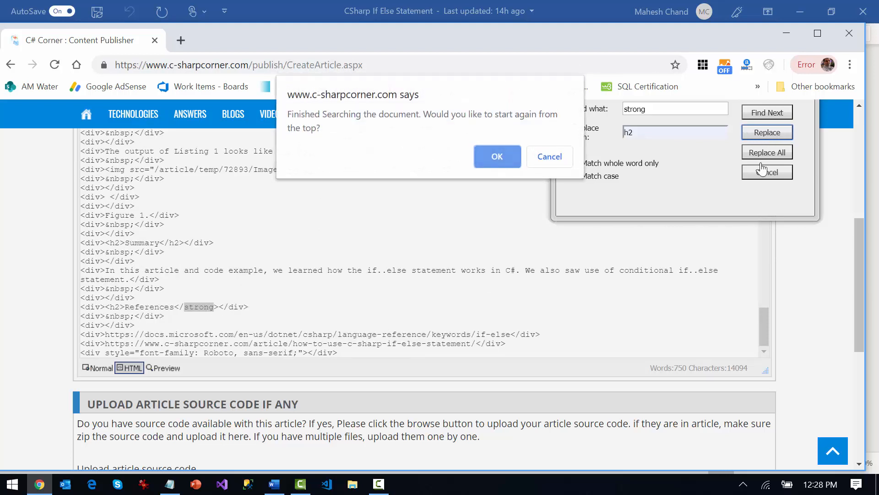
left_click(557, 166)
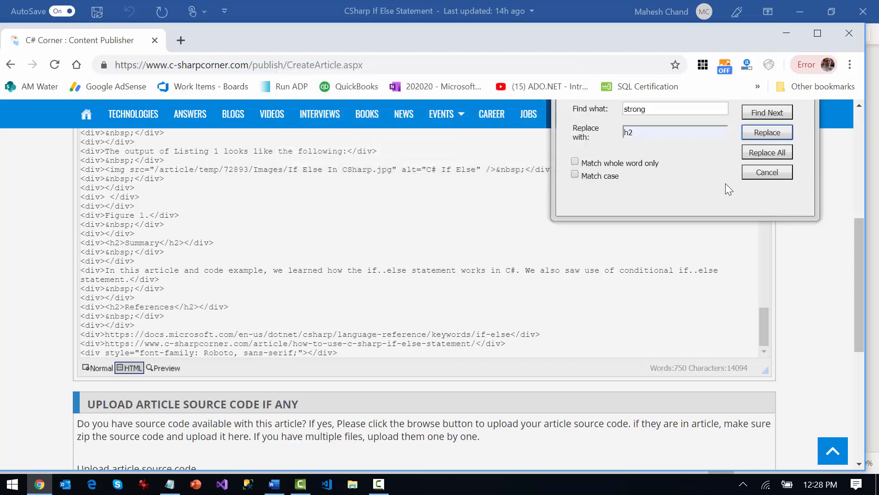
scroll(733, 192, "up", 3)
left_click(804, 229)
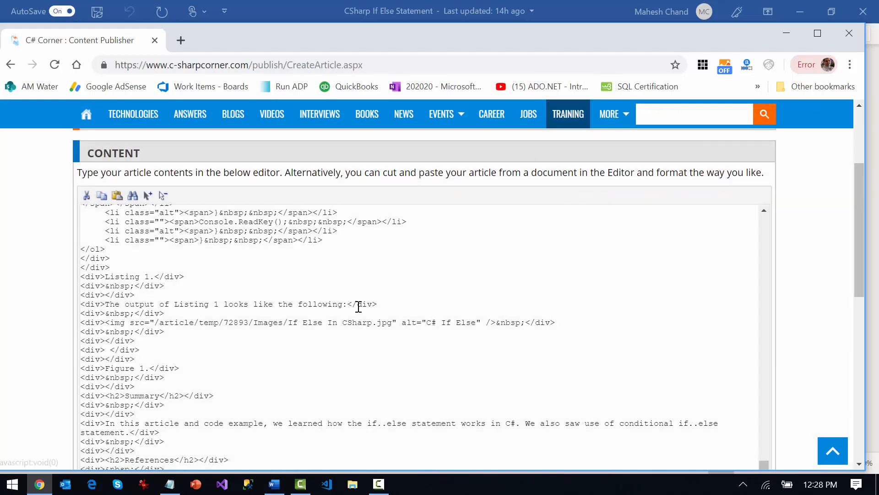
Return the article to the Normal editing view and go back to the Introduction heading
scroll(769, 343, "down", 6)
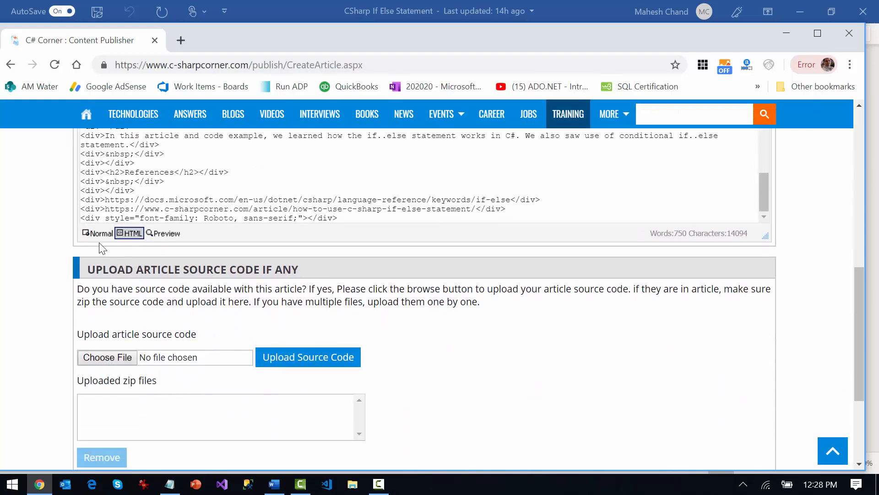
left_click(99, 234)
scroll(357, 291, "up", 5)
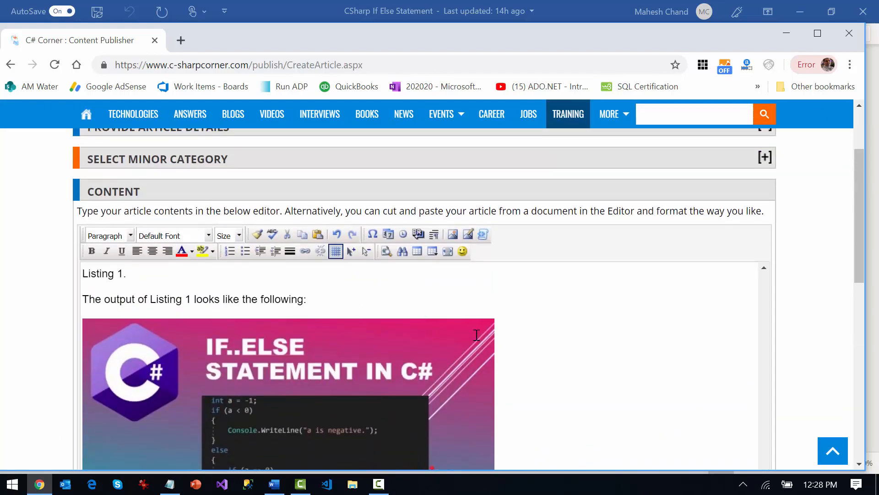
scroll(477, 334, "up", 20)
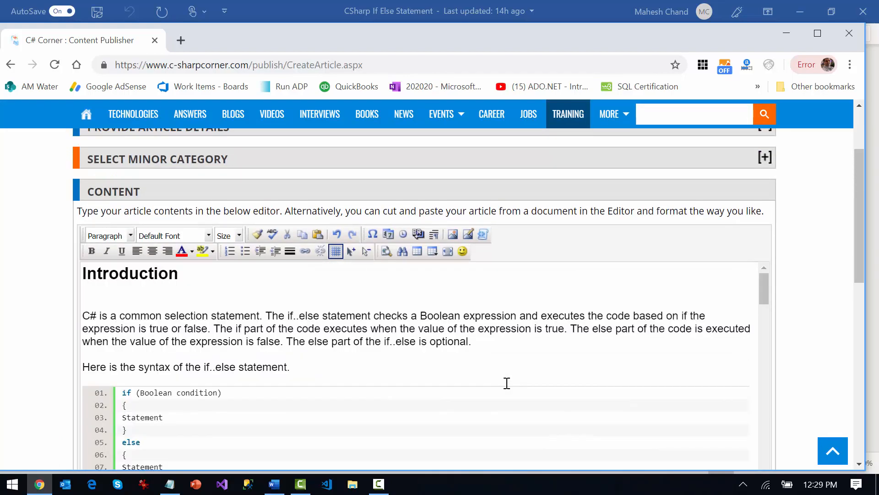
Review the article's headings from Introduction through References, down to the source code upload section and the finishing options
scroll(507, 383, "up", 3)
left_click(859, 463)
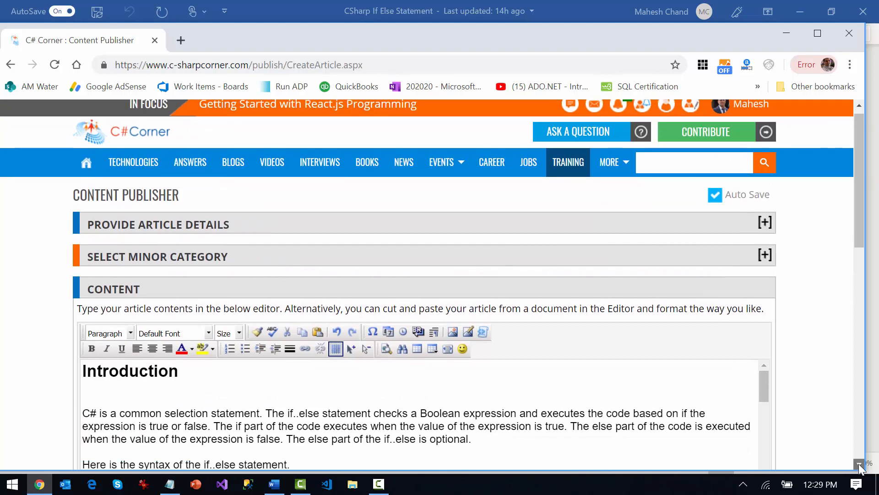
scroll(201, 220, "up", 2)
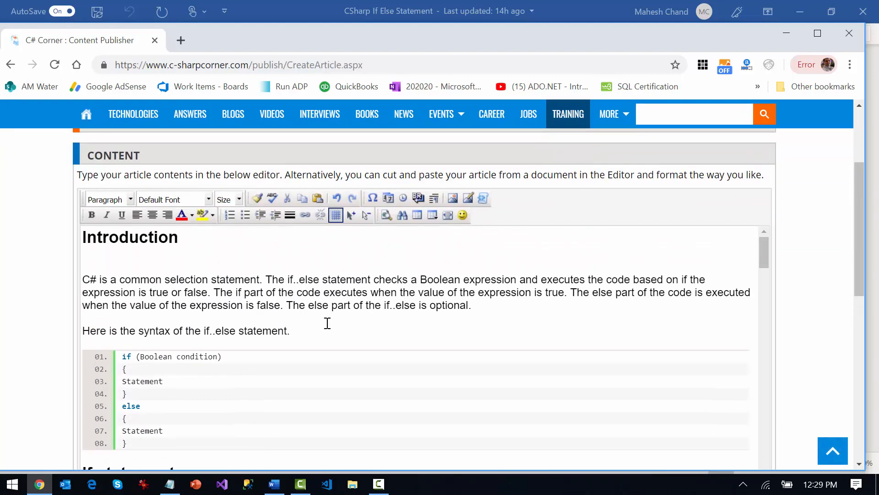
scroll(327, 322, "down", 15)
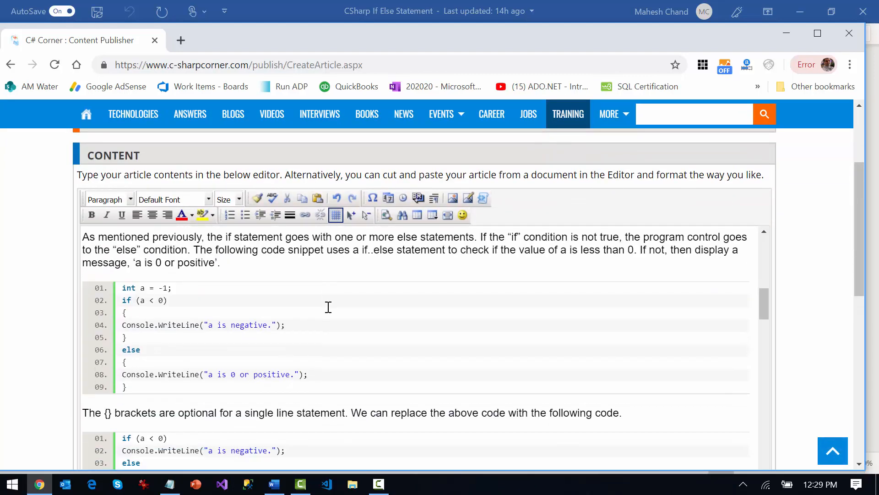
scroll(328, 307, "down", 15)
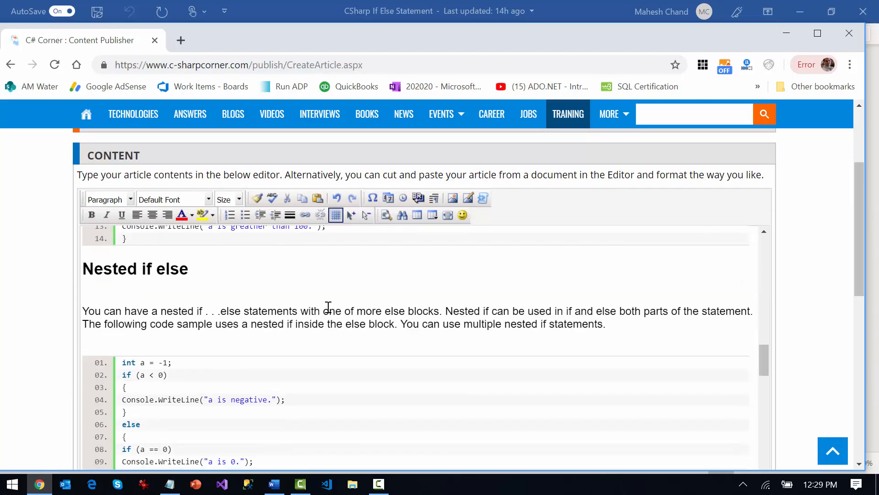
scroll(329, 307, "down", 15)
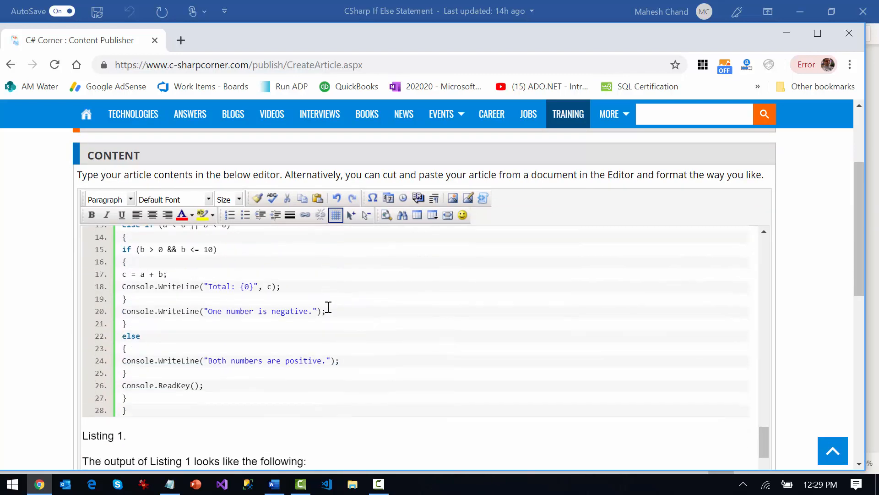
scroll(328, 307, "down", 15)
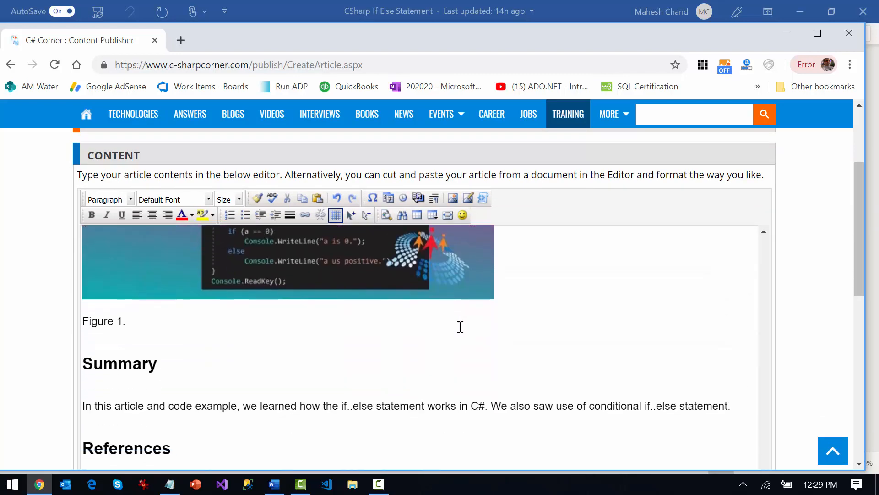
scroll(460, 327, "down", 10)
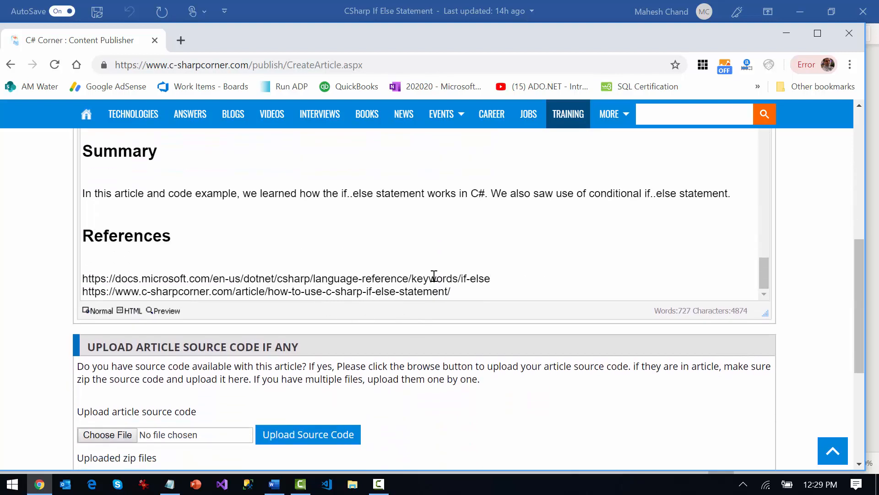
scroll(437, 248, "down", 3)
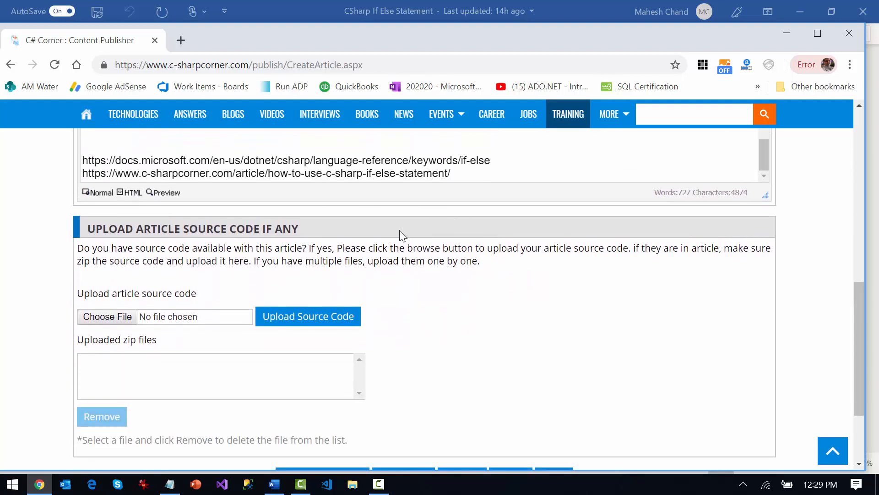
scroll(366, 238, "up", 3)
scroll(476, 338, "down", 5)
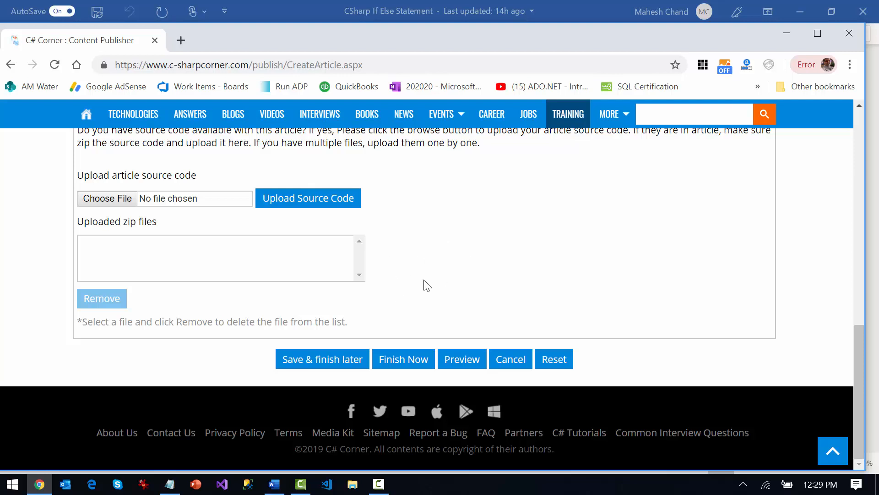
Save the article with the option to finish it later and confirm the prompt
left_click(339, 364)
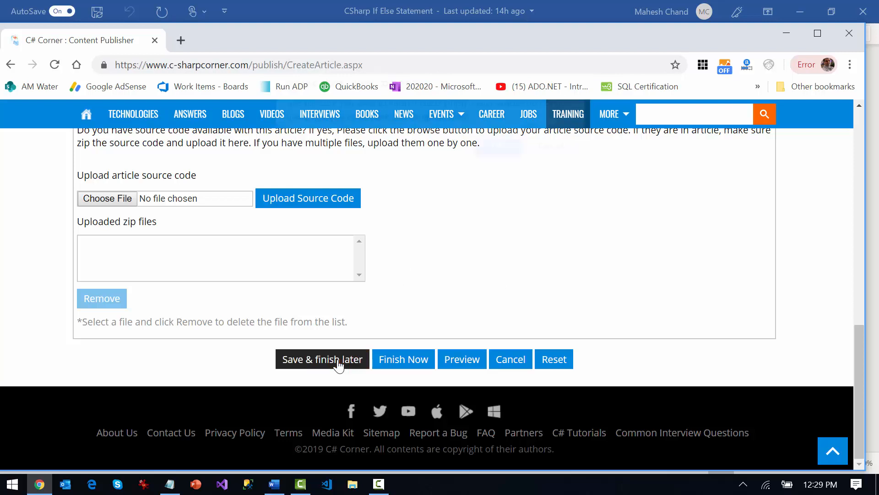
left_click(498, 158)
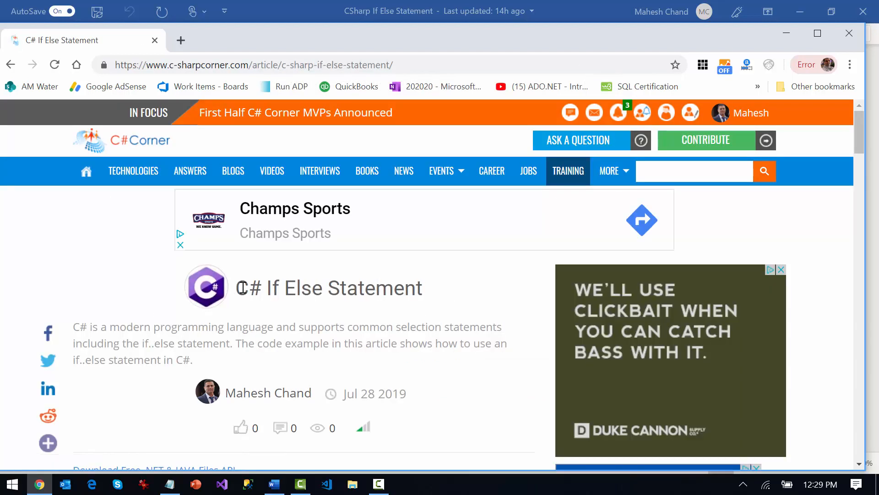
Check the title, description and Introduction section on the resulting C# If Else Statement article page
left_click_drag(236, 288, 376, 288)
scroll(380, 329, "down", 3)
left_click_drag(101, 183, 212, 200)
scroll(330, 312, "down", 1)
left_click(340, 325)
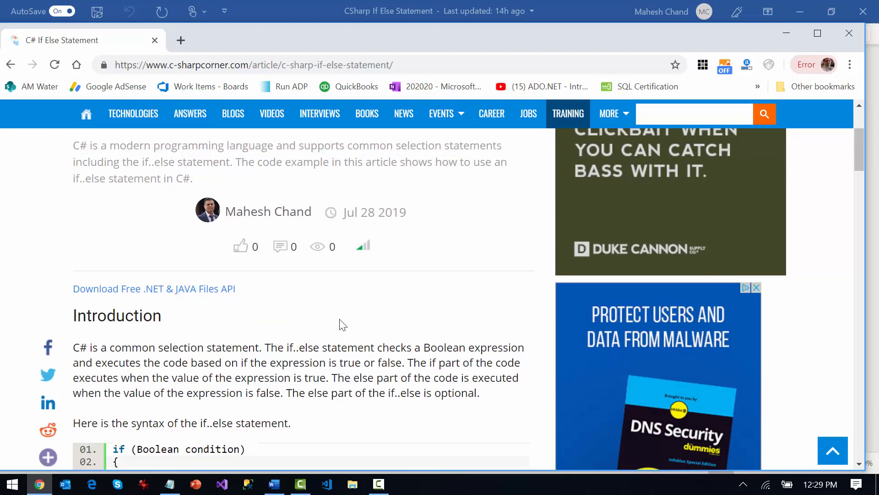
scroll(339, 323, "up", 4)
scroll(335, 320, "down", 1)
scroll(333, 321, "down", 10)
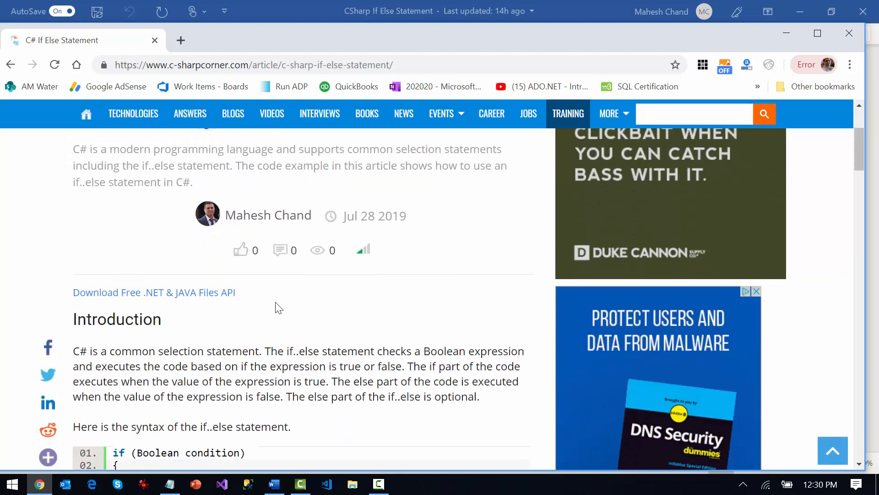
Review the article's section headings, highlighted code blocks, Figure 1 image, Summary, References and tags through to the comment area
scroll(287, 304, "down", 13)
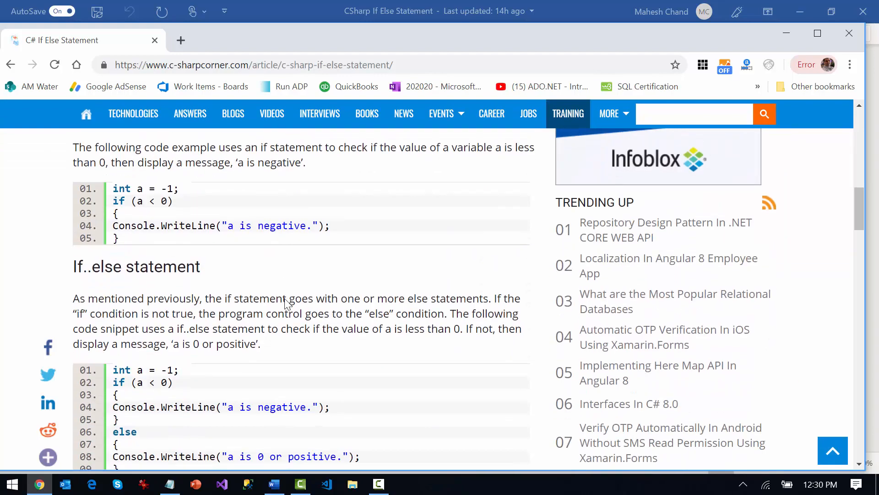
scroll(286, 297, "down", 1)
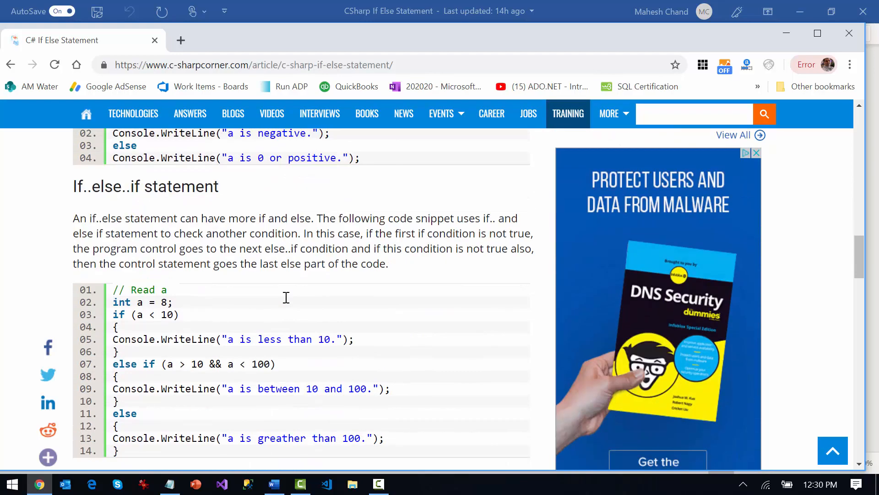
scroll(287, 304, "down", 11)
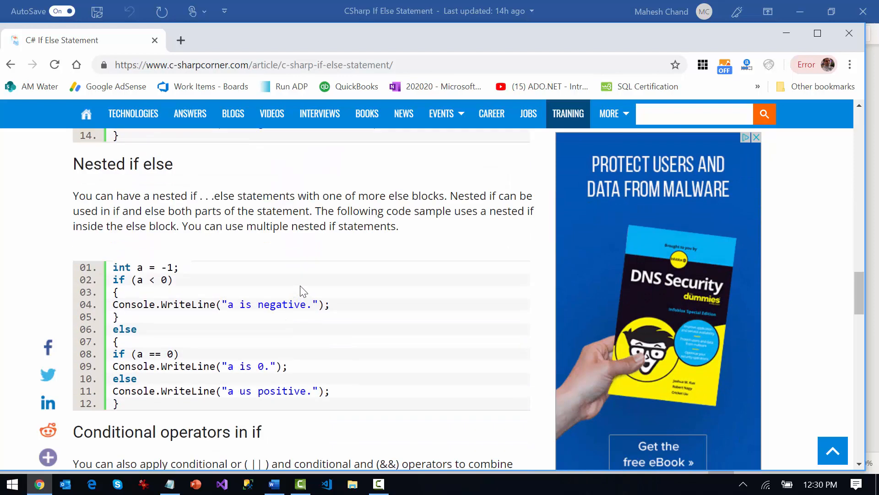
scroll(308, 295, "down", 10)
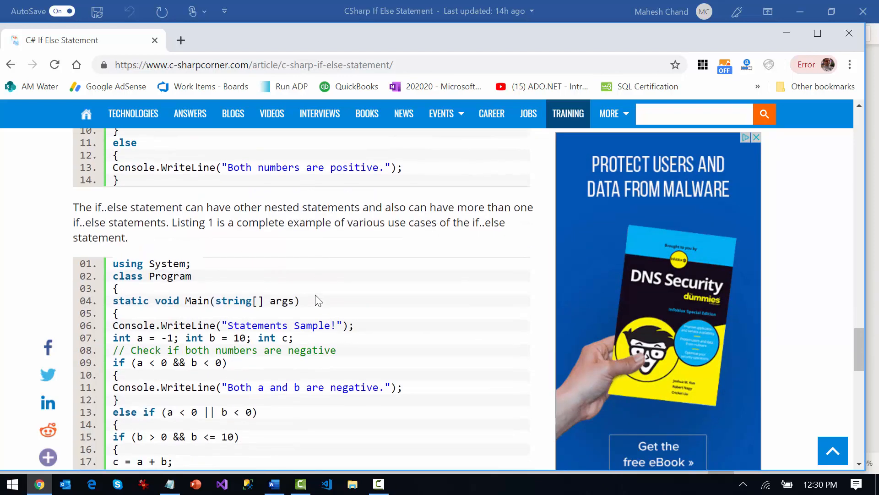
scroll(318, 300, "down", 8)
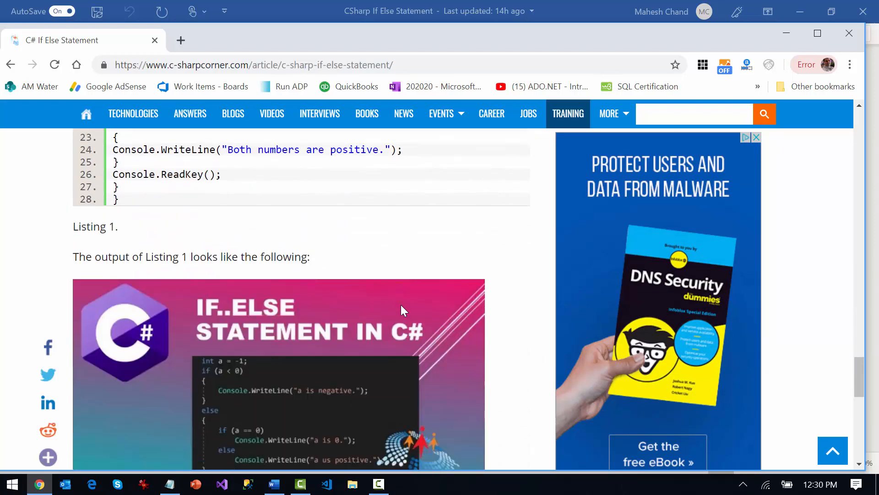
scroll(400, 304, "down", 2)
scroll(355, 301, "up", 3)
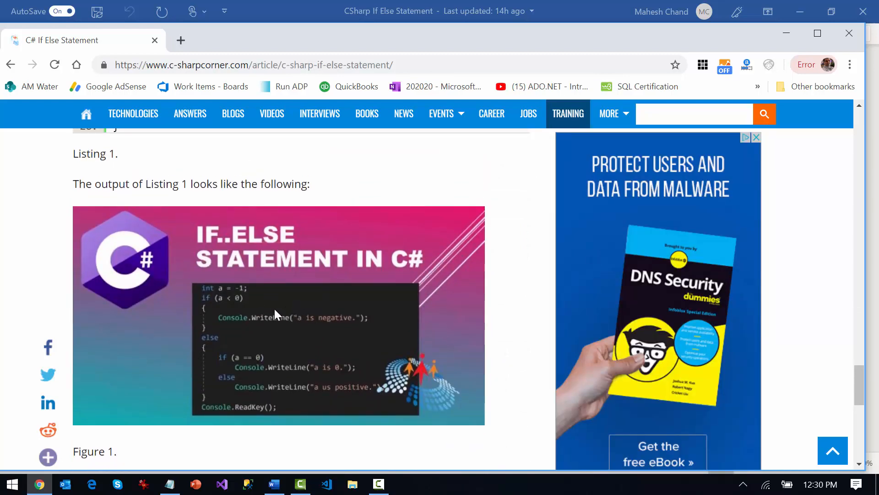
scroll(498, 299, "down", 3)
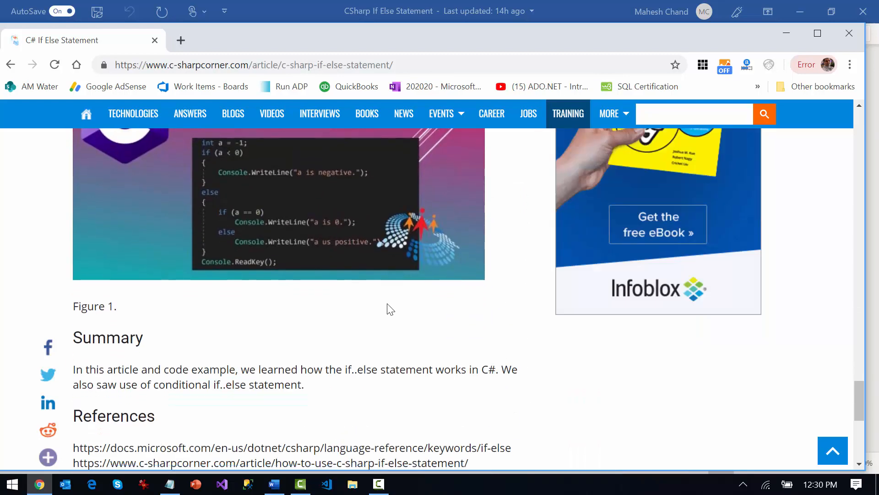
scroll(389, 308, "down", 2)
scroll(390, 308, "down", 5)
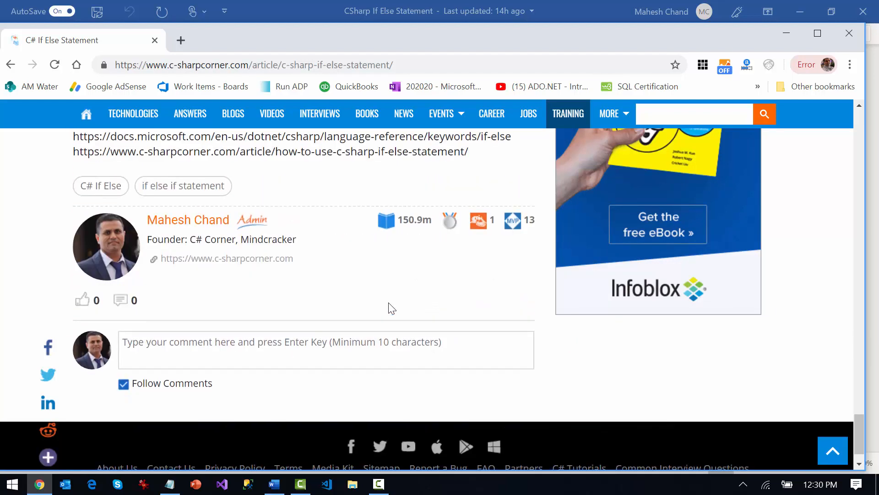